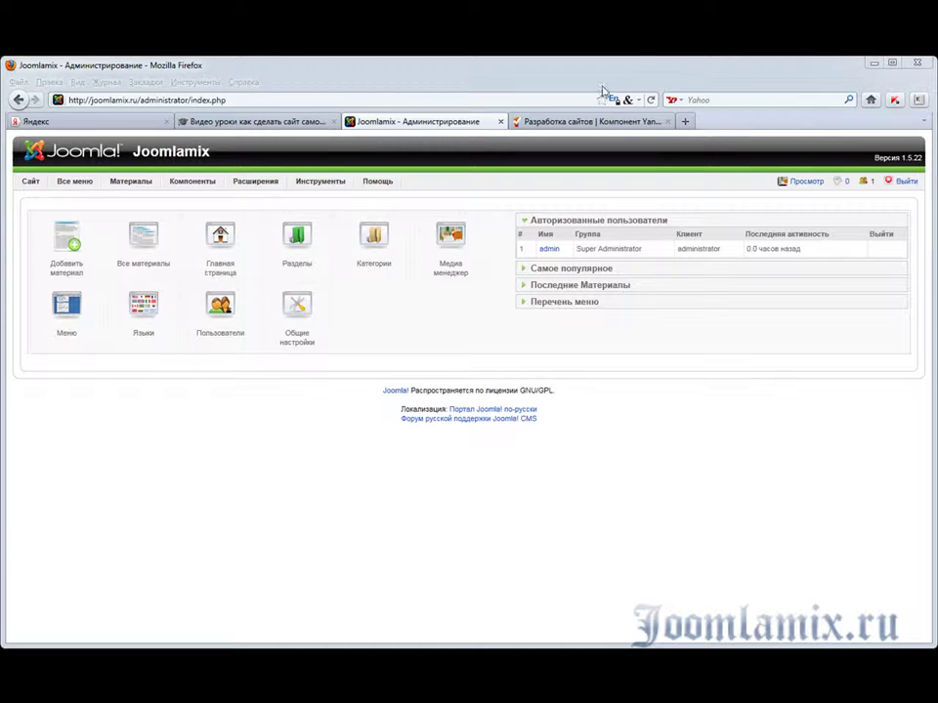
On the YAR-IT Yandex map component page for Joomla 1.5, follow the СКАЧАТЬ >>> download link
left_click(566, 121)
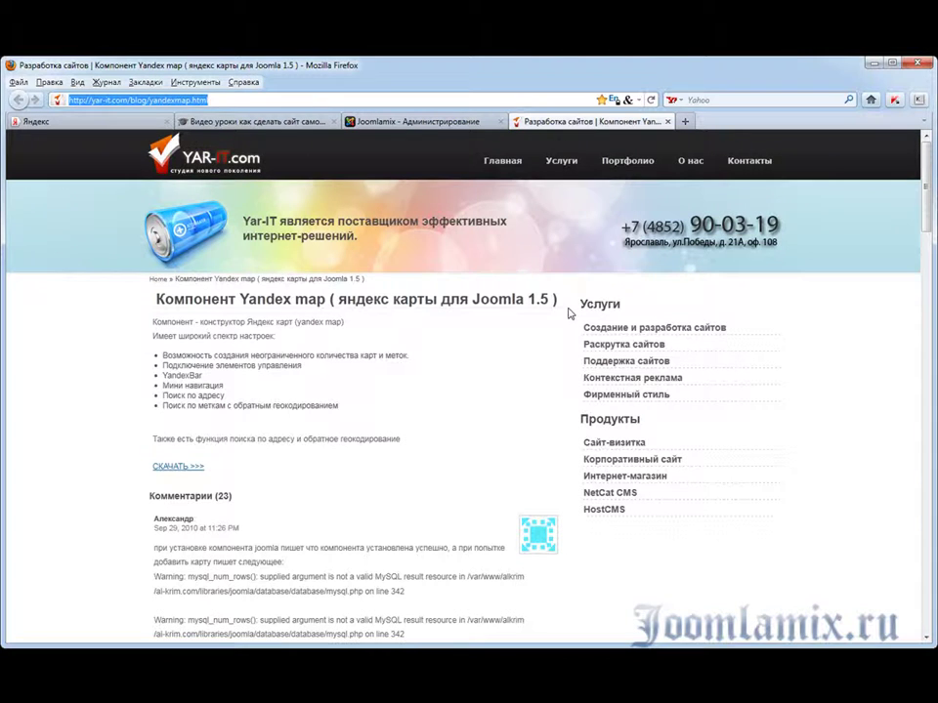
left_click(222, 100)
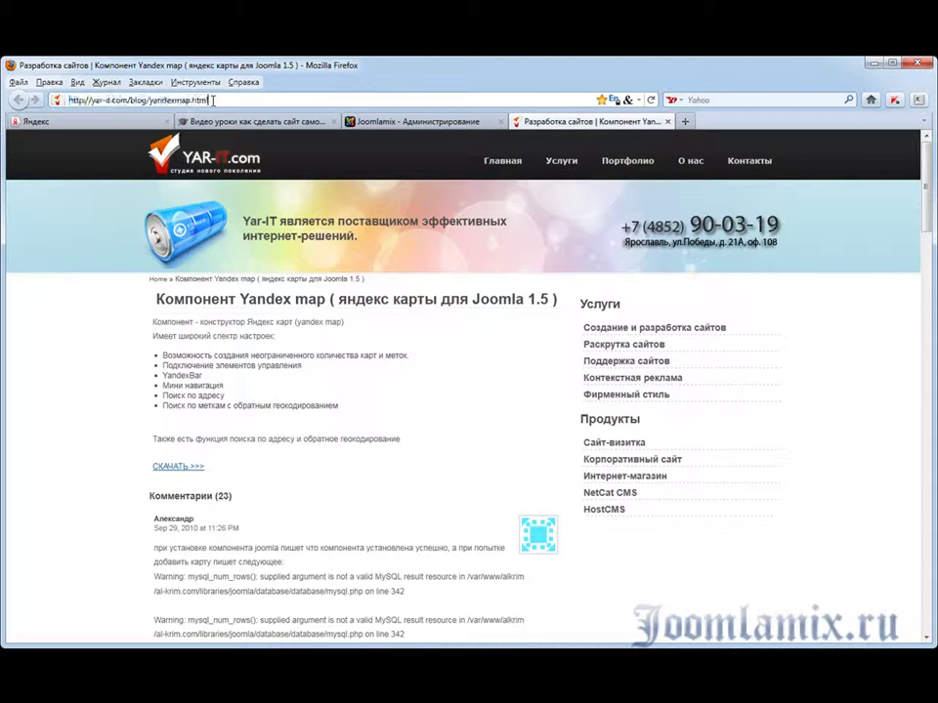
left_click_drag(222, 100, 69, 100)
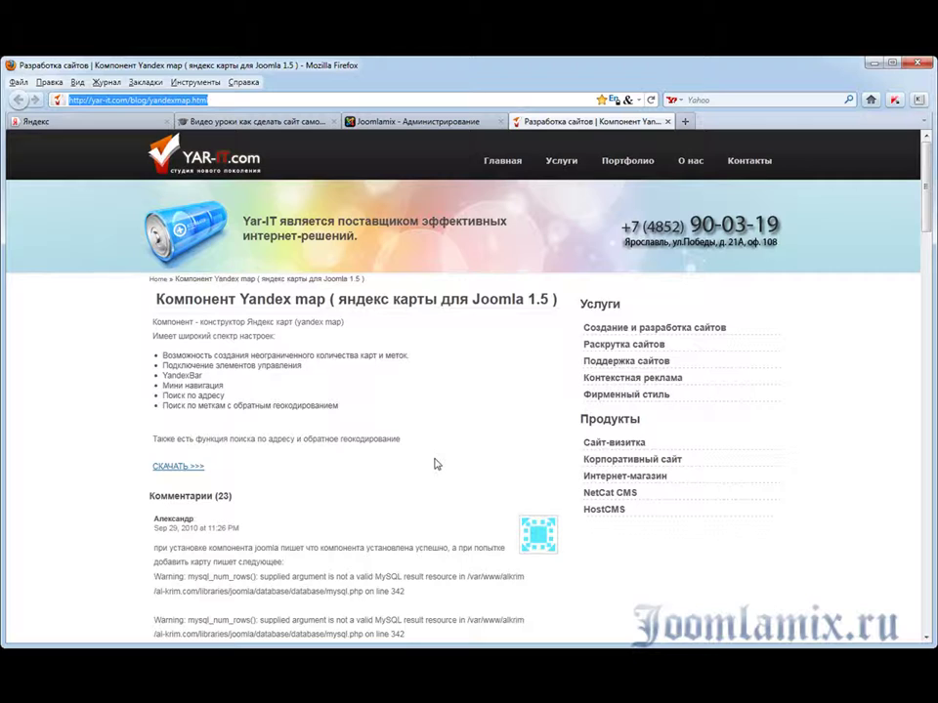
left_click_drag(436, 464, 220, 489)
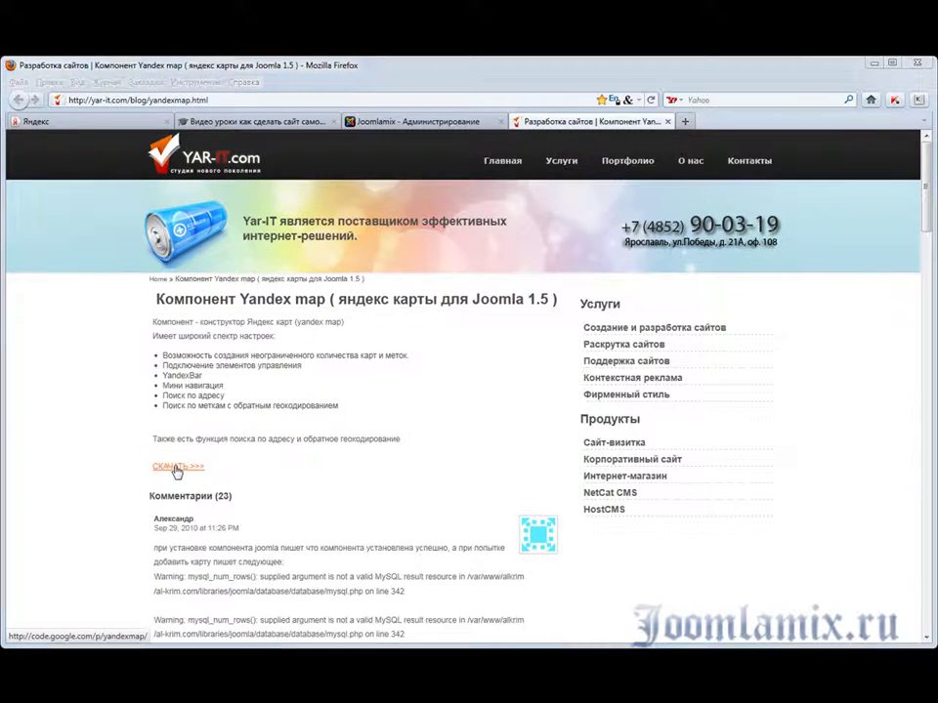
Open the yandexmap project's download page in a new tab, review its files, then return to Joomla administration
left_click(178, 468)
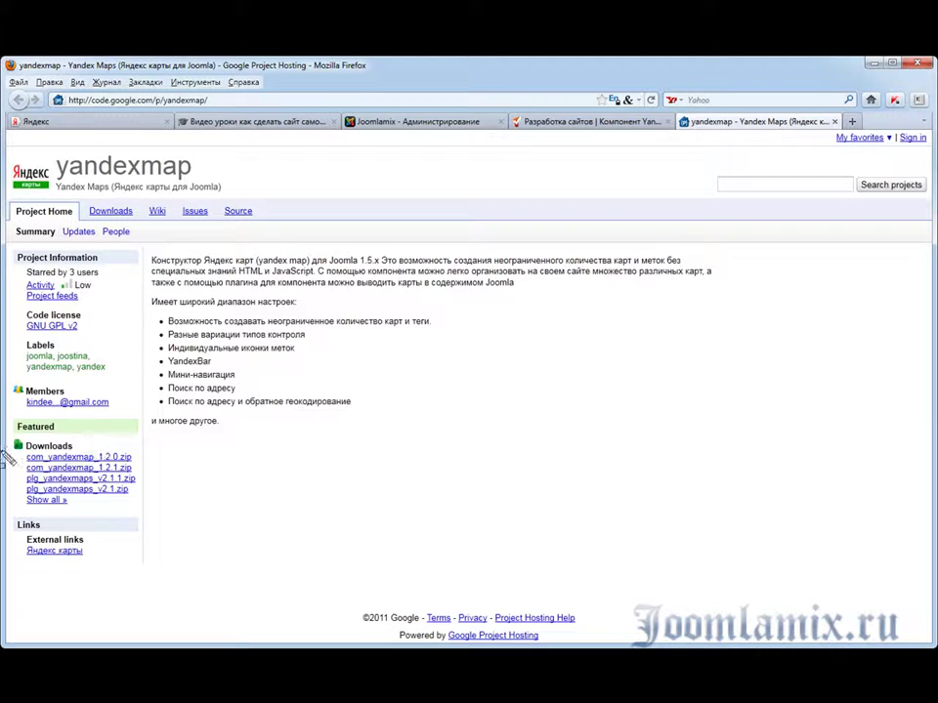
mouse_move(21, 446)
left_mouse_down()
mouse_move(44, 500)
mouse_move(138, 502)
left_mouse_up()
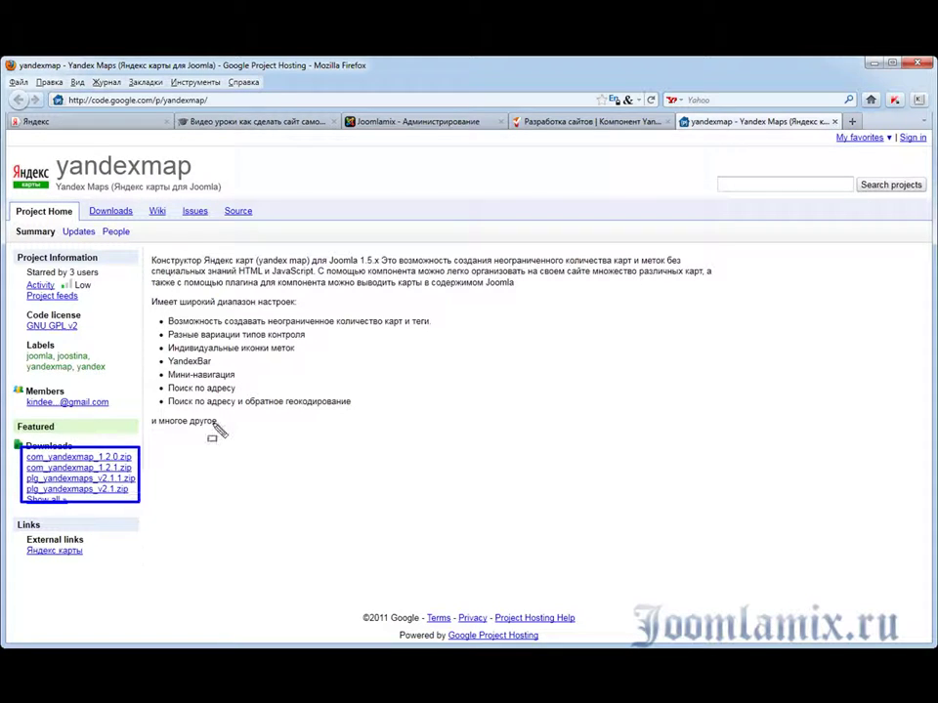
key("Escape")
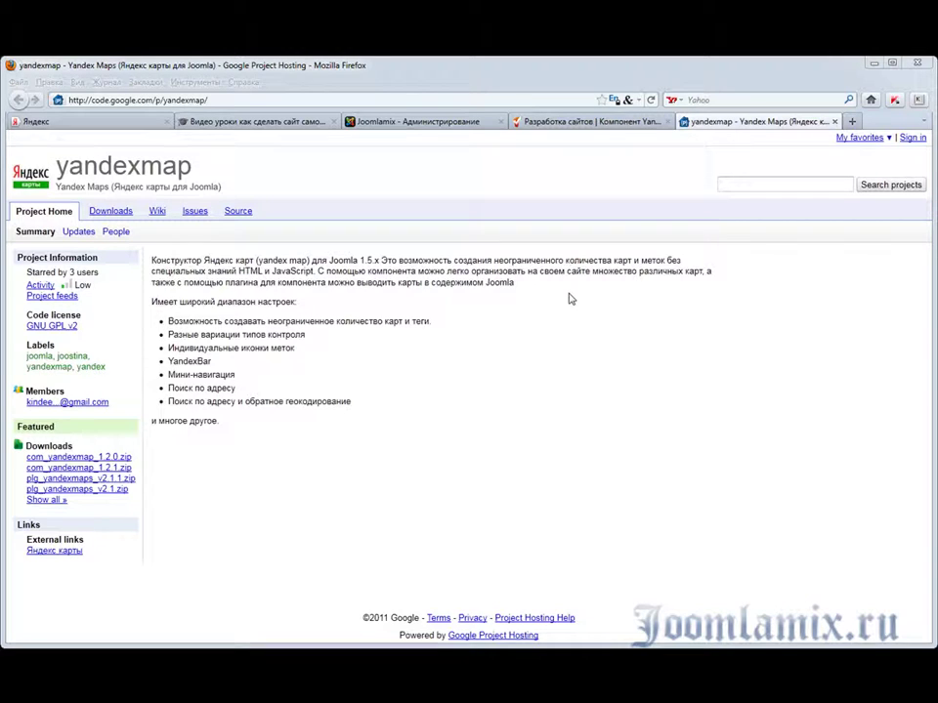
left_click(426, 122)
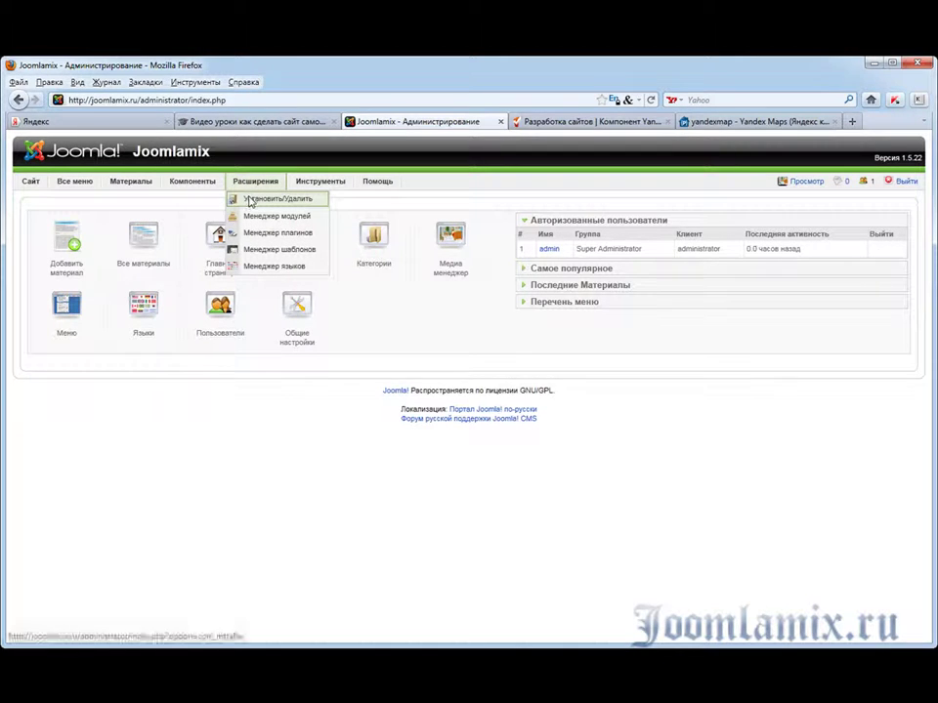
Upload and install the com_yandexmap_1.2.1 package as a fresh installation (НОВАЯ УСТАНОВКА)
left_click(250, 200)
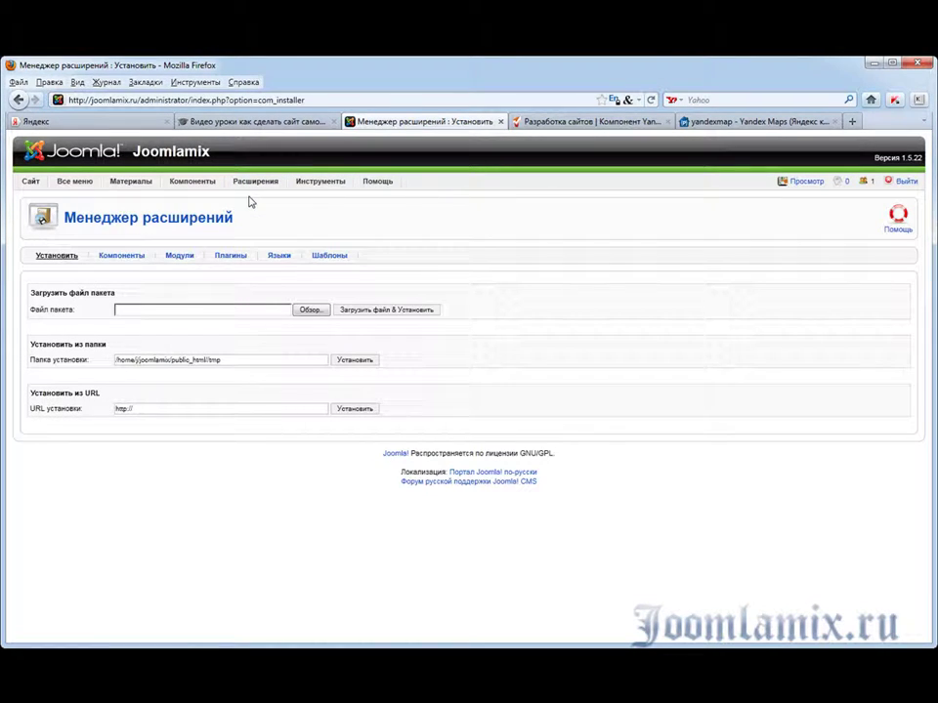
left_click(311, 310)
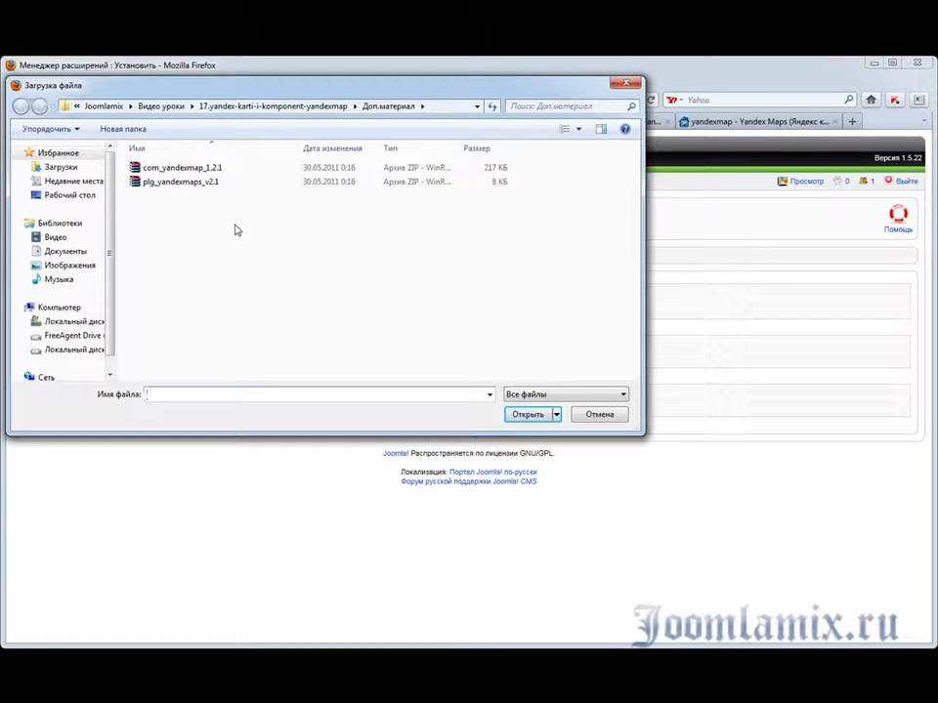
left_click(195, 168)
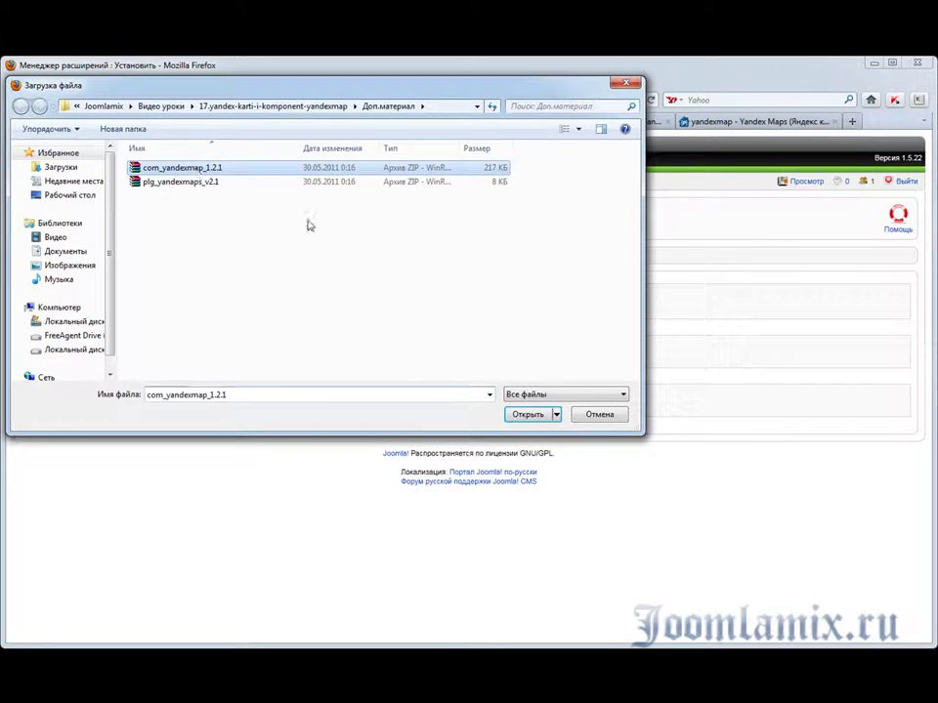
left_click(527, 414)
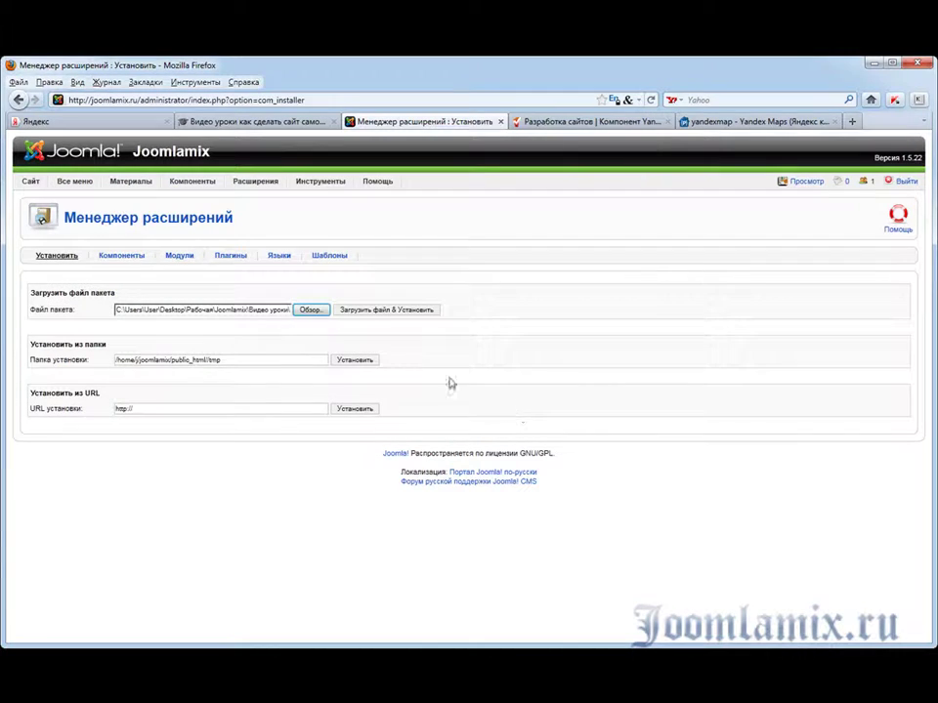
left_click(396, 311)
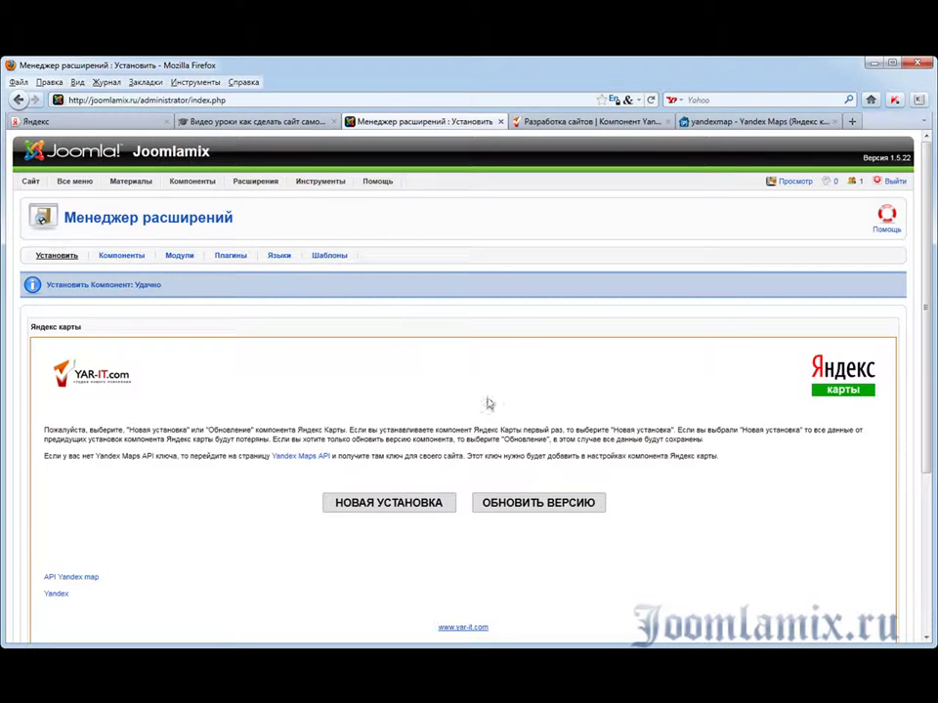
left_click(380, 504)
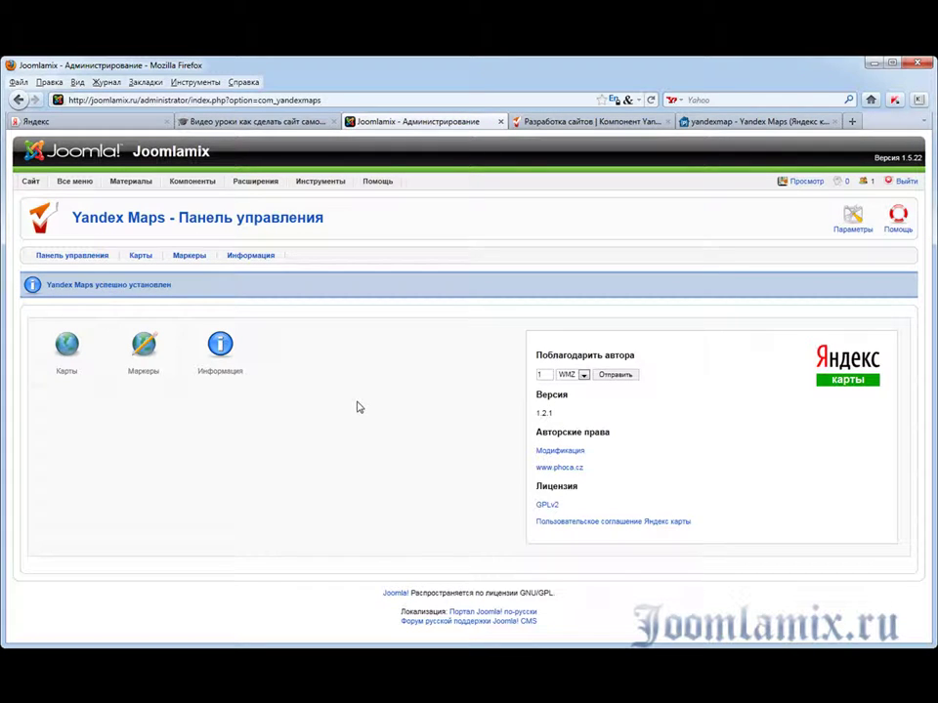
Upload and install the plg_yandexmaps_v2.1 plugin package and check its com_yandexmaps note
mouse_move(259, 184)
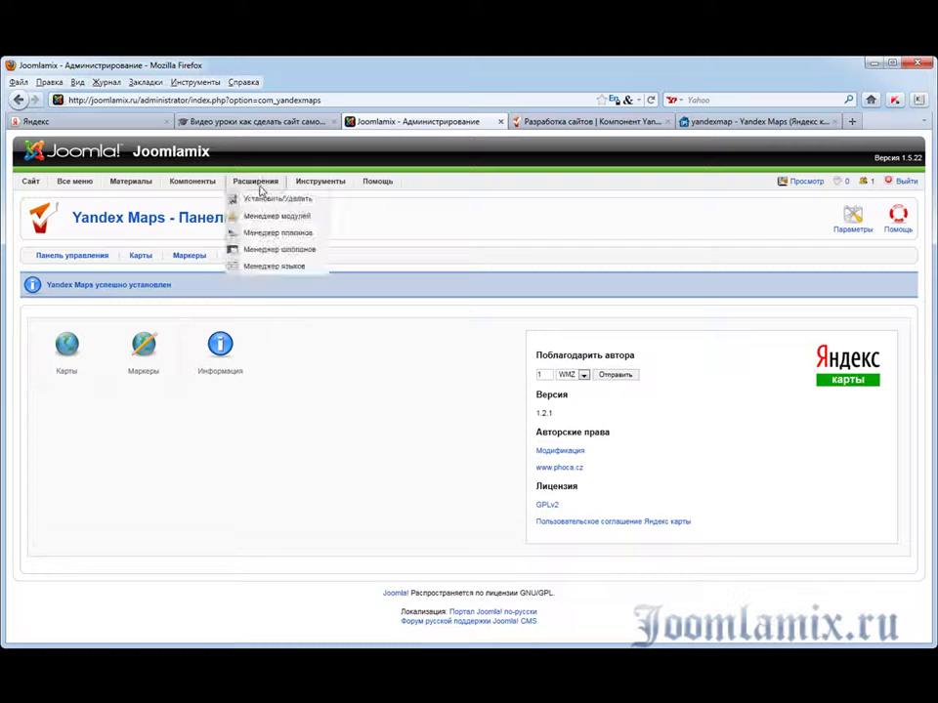
left_click(262, 198)
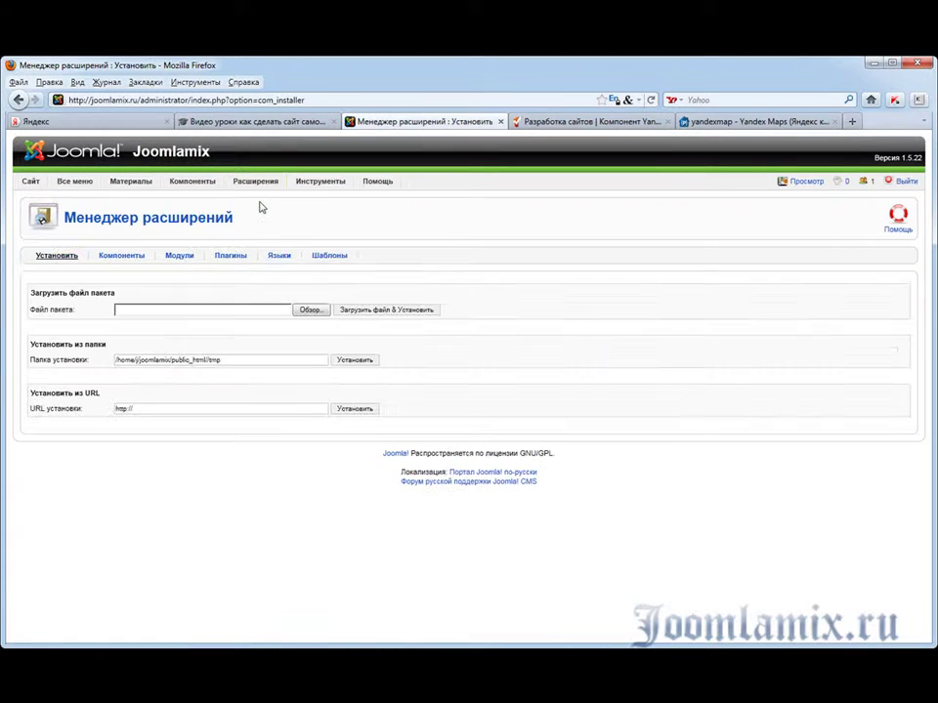
left_click(305, 311)
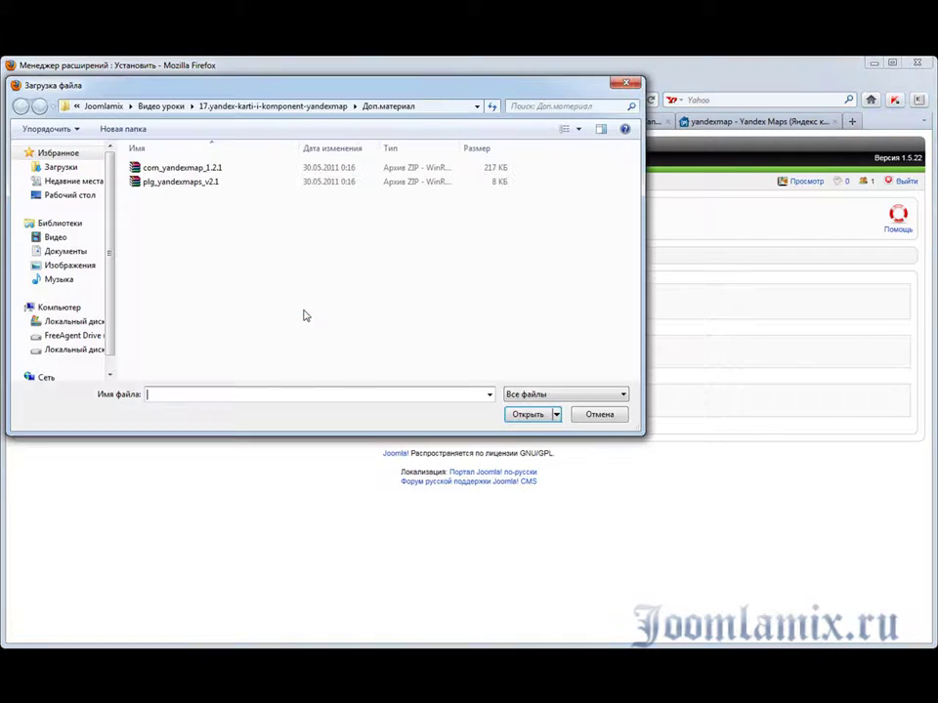
left_click(202, 186)
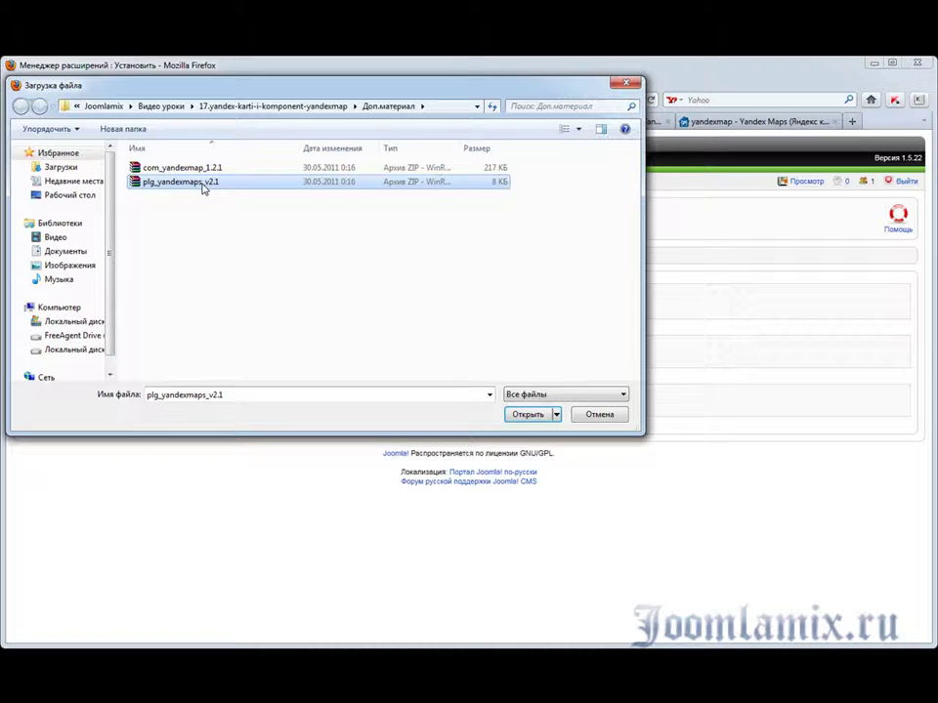
left_click(528, 414)
left_click(370, 313)
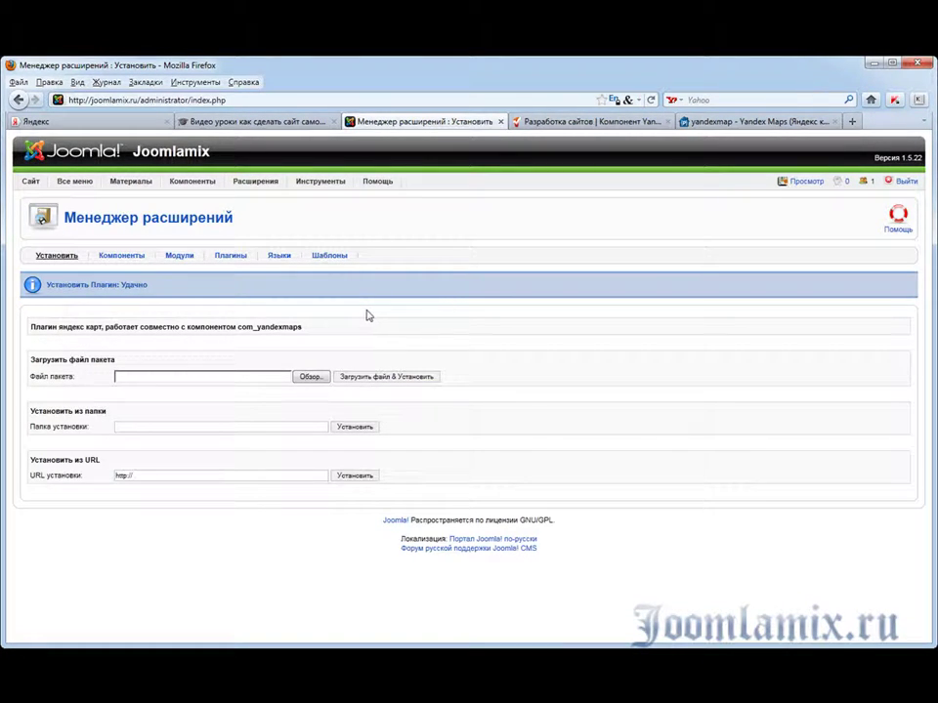
left_click_drag(304, 328, 29, 331)
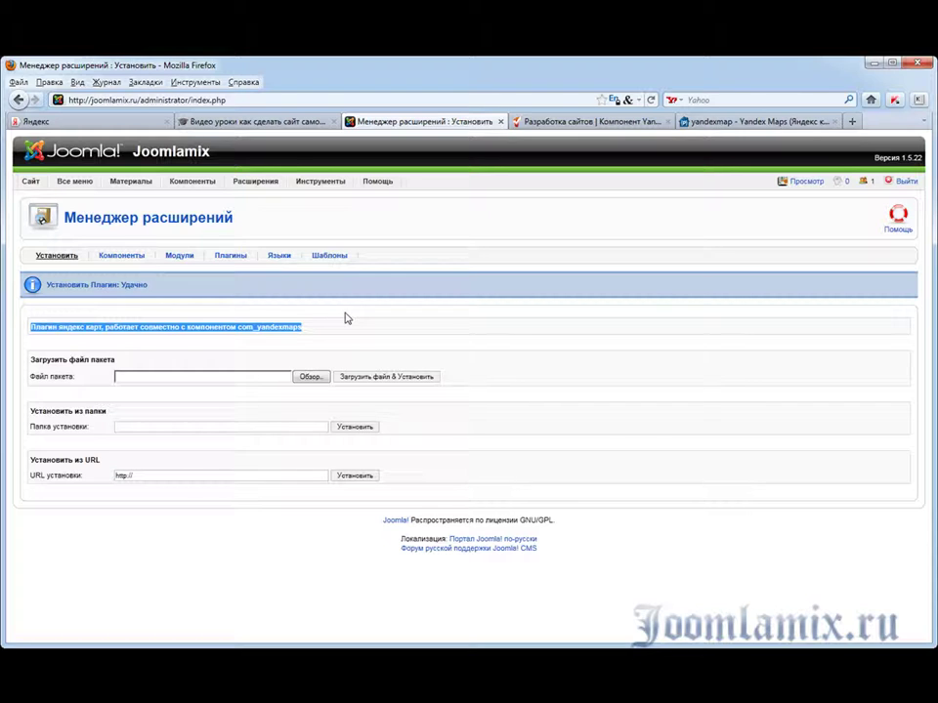
mouse_move(192, 183)
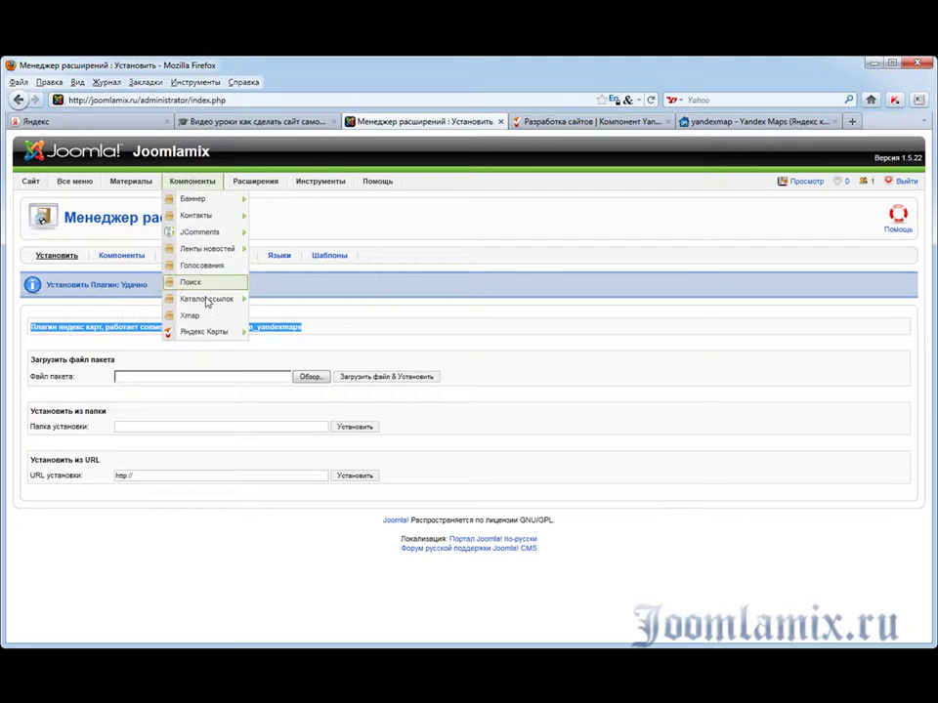
Open Компоненты > Яндекс Карты to view the Yandex Maps 1.2.1 control panel
left_click(204, 333)
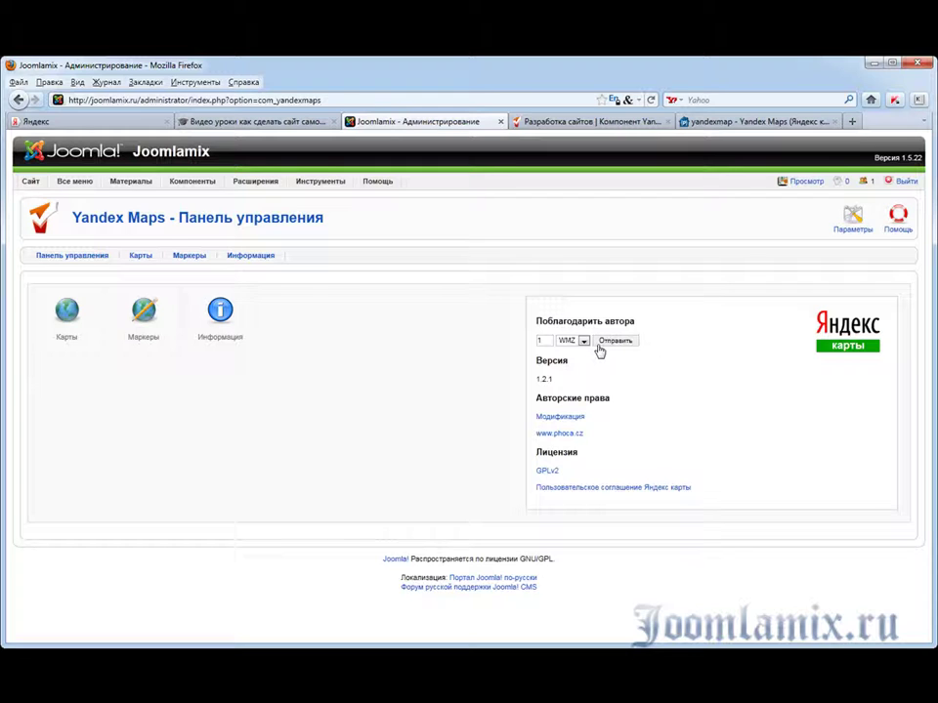
Enable the Яндекс карты plugin in the Plugin Manager
mouse_move(252, 181)
left_click(266, 233)
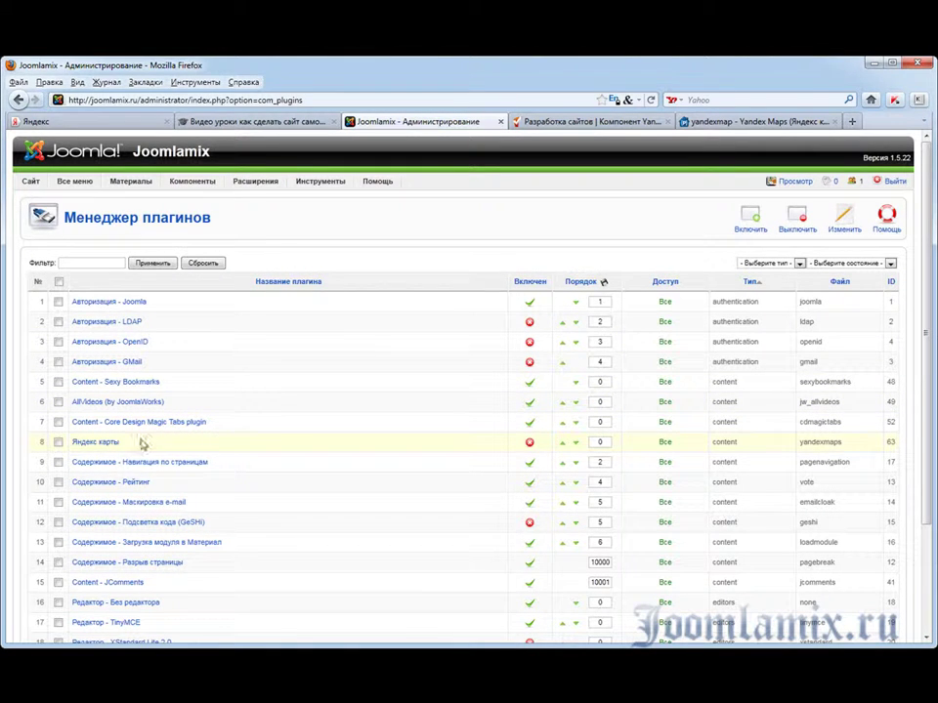
left_click(528, 443)
mouse_move(140, 160)
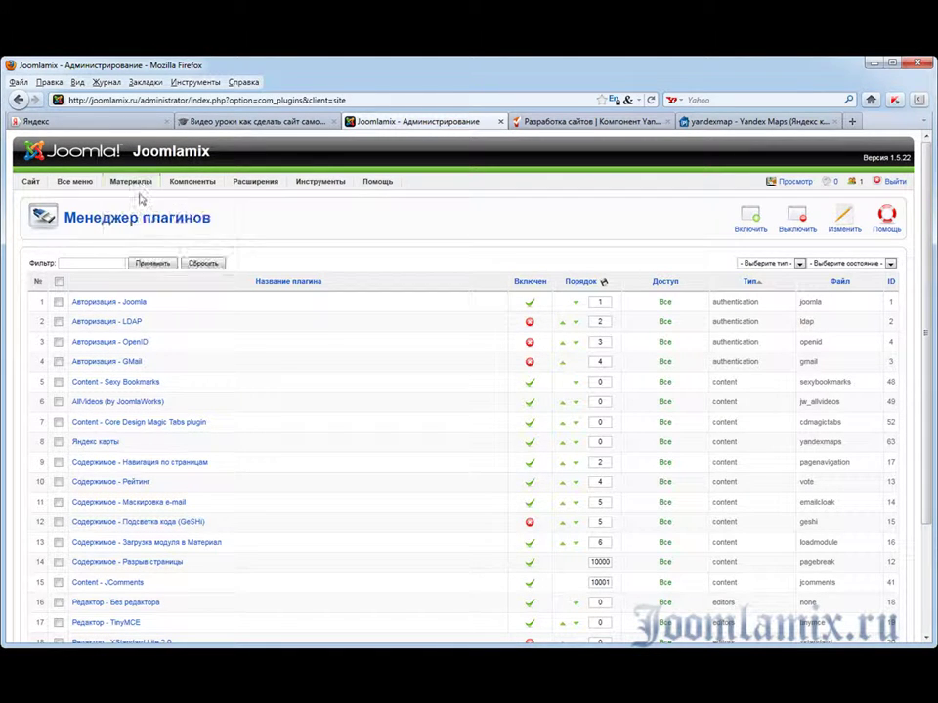
Filter articles to Расширения Joomla and open 'Яндекс карты и компонент Yandexmap' to review it
left_click(126, 200)
left_click(718, 263)
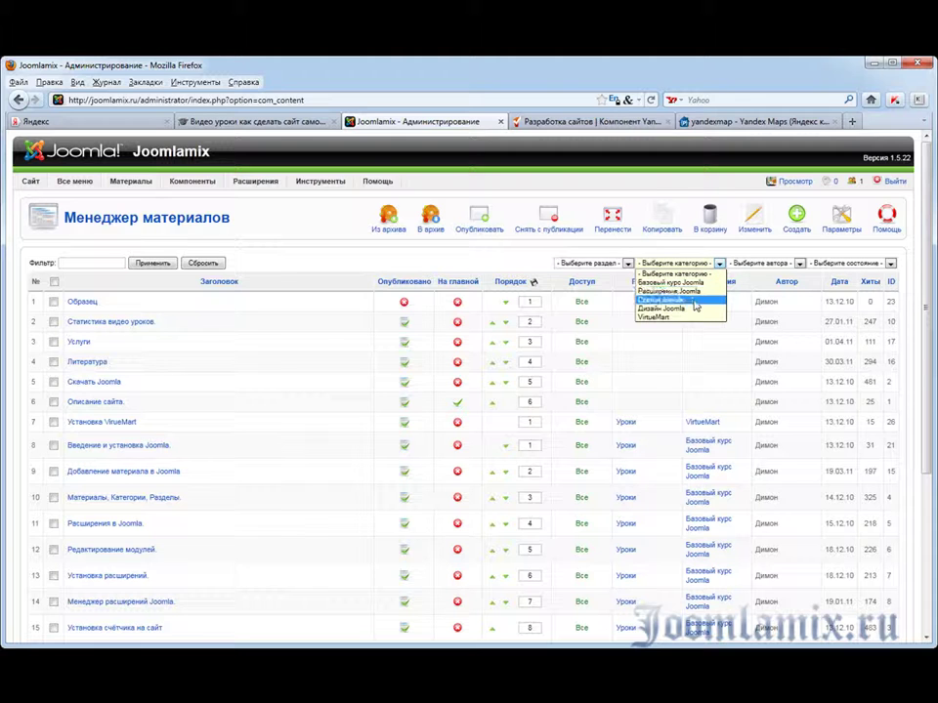
left_click(693, 293)
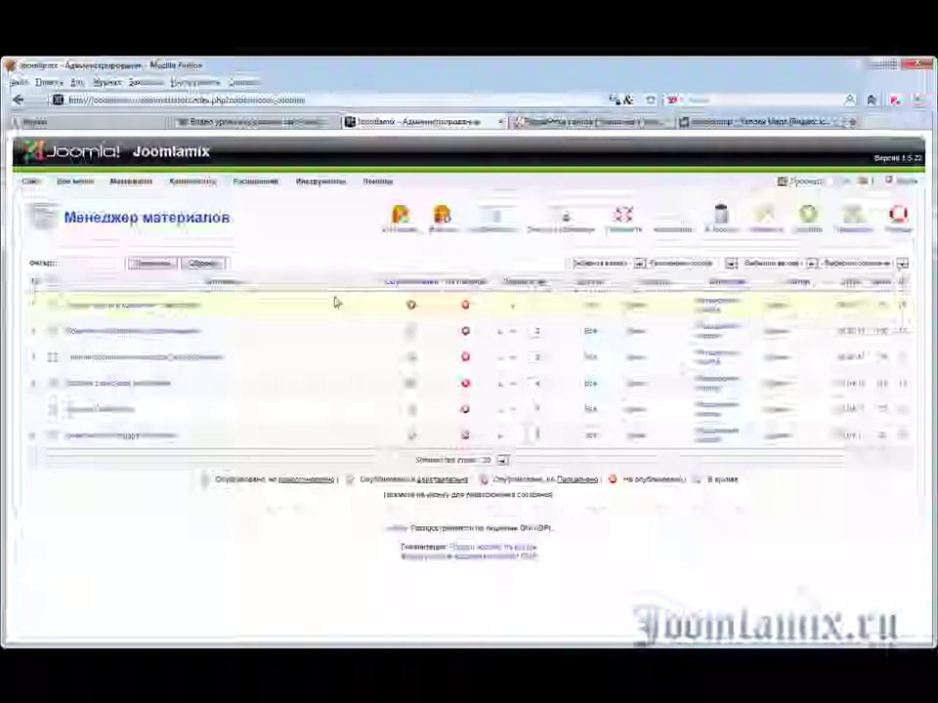
left_click(151, 306)
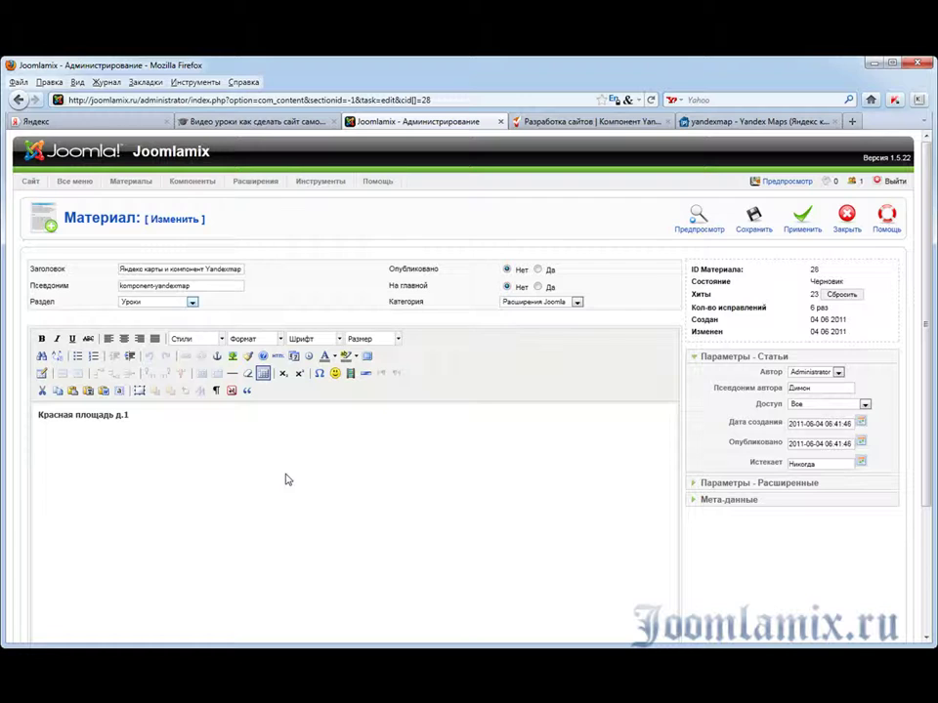
scroll(290, 480, "down", 1)
scroll(289, 480, "down", 2)
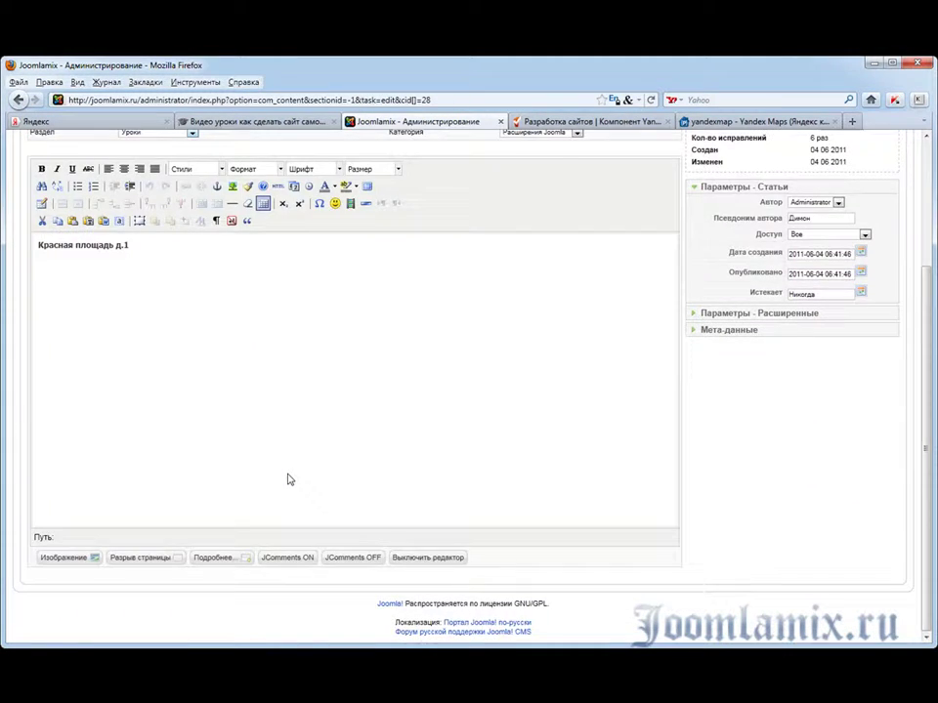
scroll(289, 480, "up", 2)
scroll(289, 479, "up", 1)
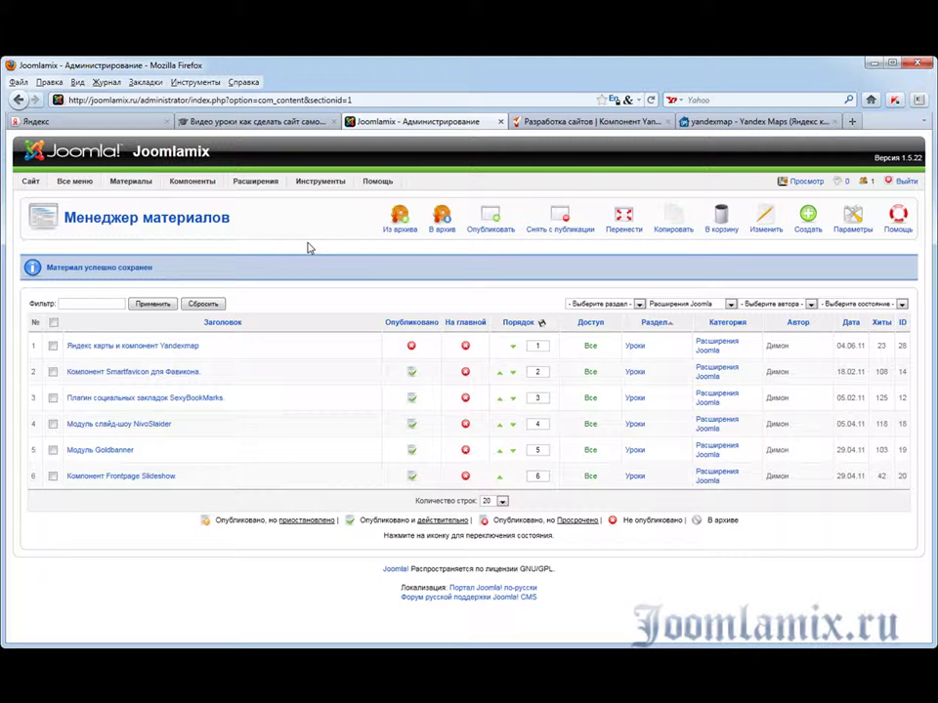
Go from the Yandex home page to Yandex Maps and open its API page in a new tab
left_click(94, 123)
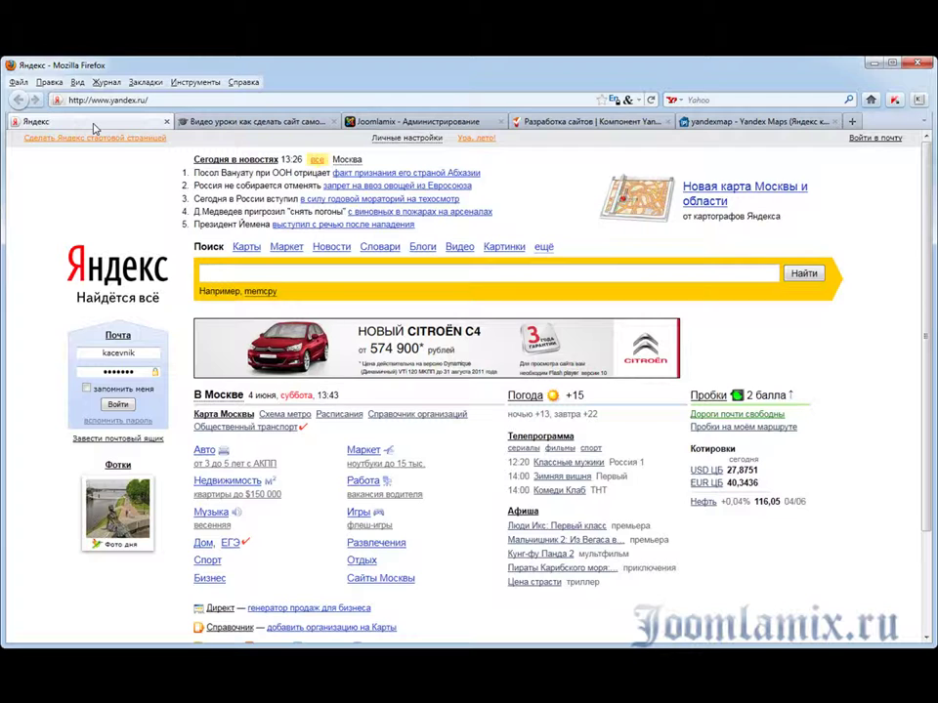
left_click(246, 247)
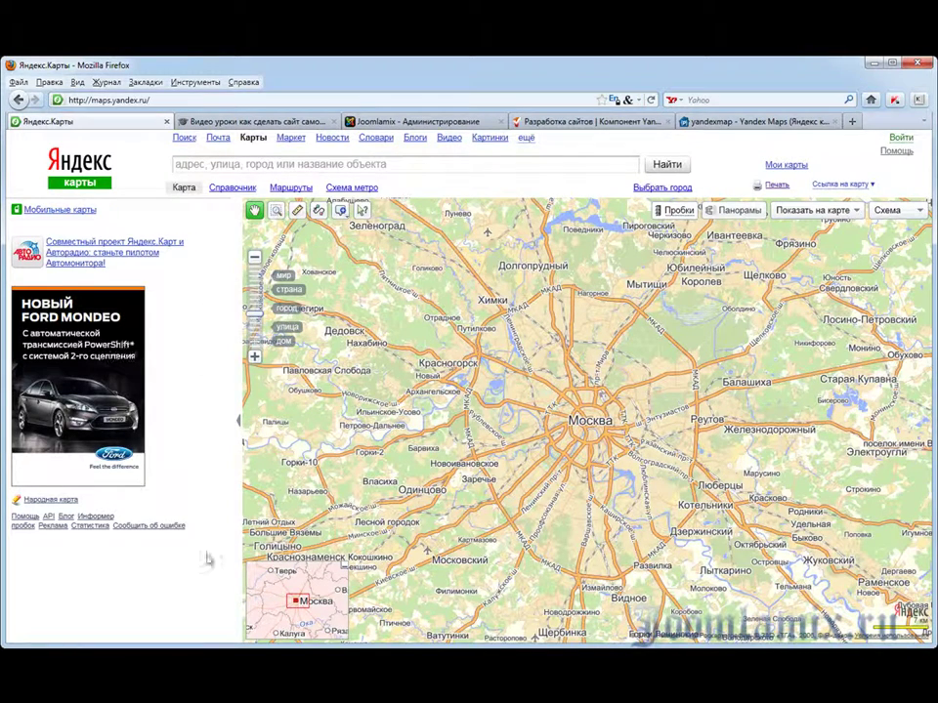
left_click(47, 517)
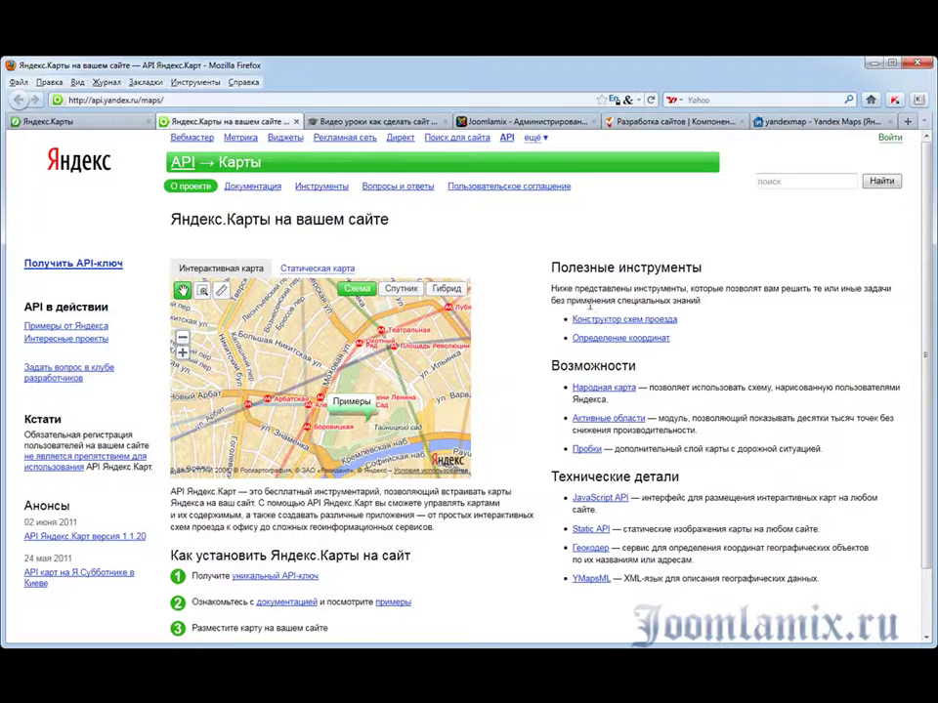
Open the API key request form via the 'уникальный API-ключ' link
scroll(925, 372, "down", 1)
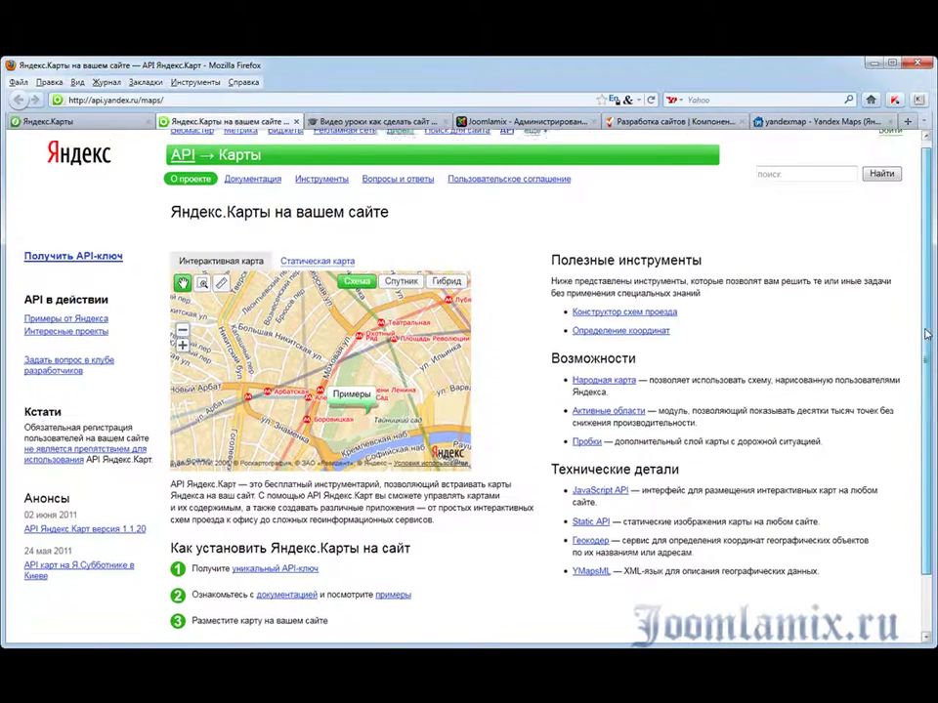
scroll(925, 372, "up", 1)
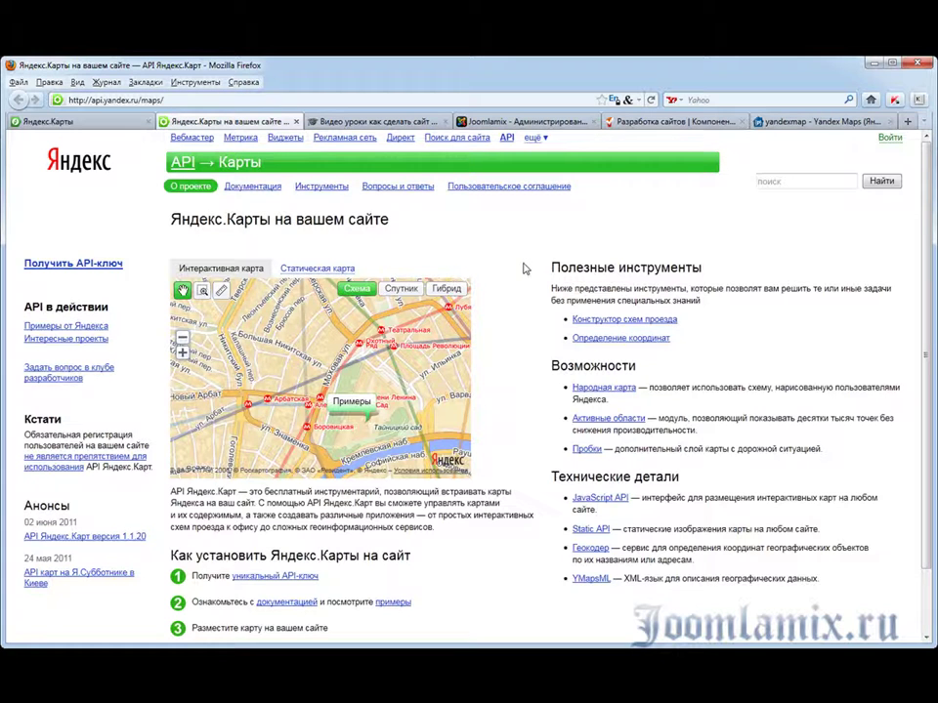
scroll(921, 351, "down", 2)
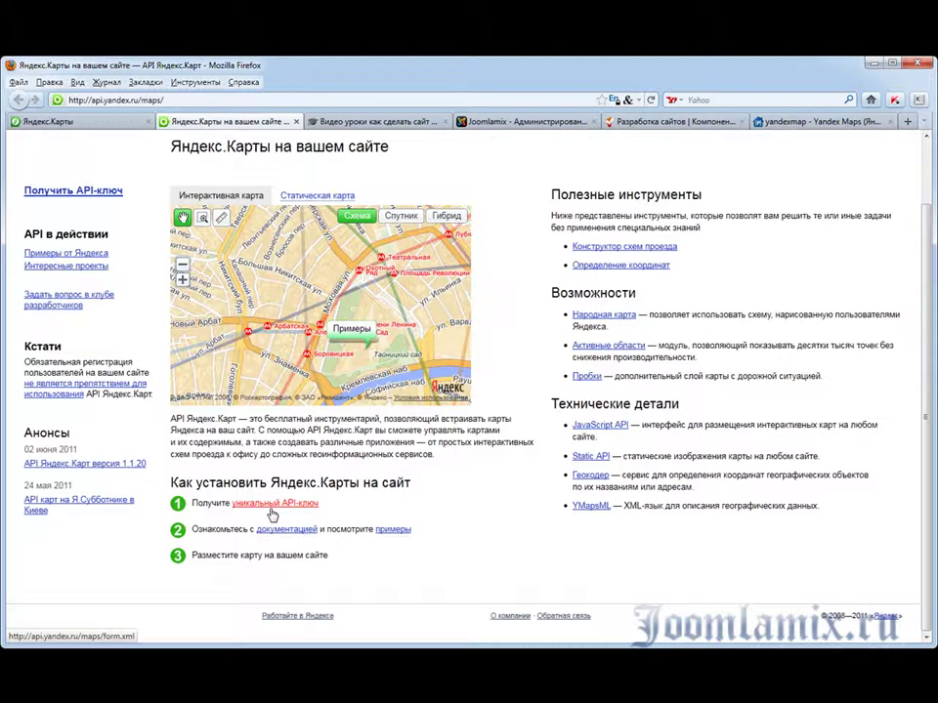
left_click(272, 504)
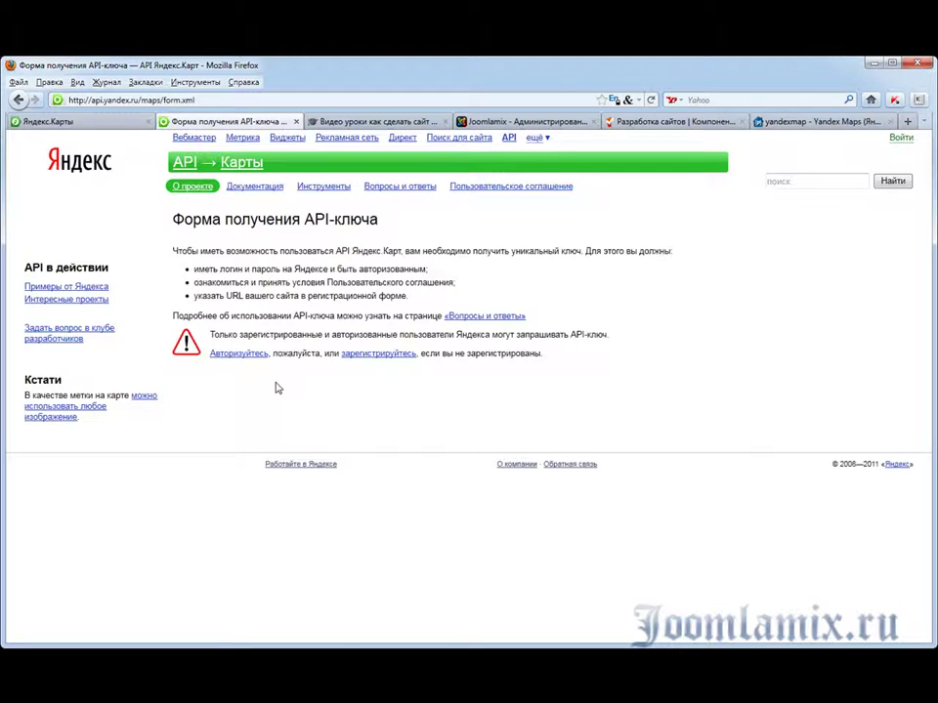
Sign in with the Yandex account login and password, declining Firefox's save-password offer
left_click(235, 355)
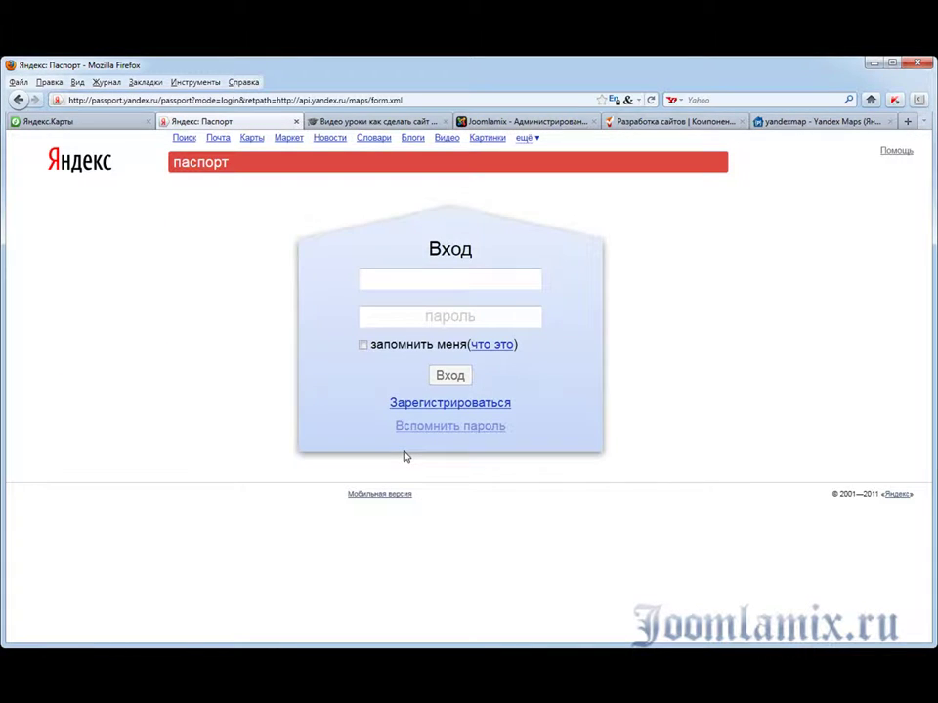
type("kacevnik")
left_click(469, 317)
type("***")
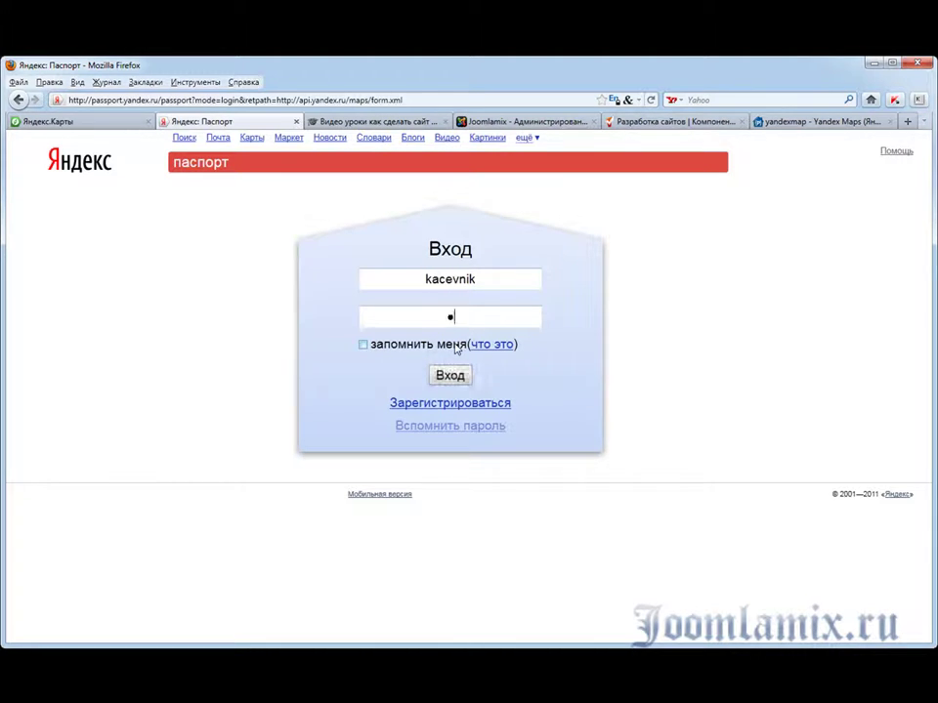
type("****")
left_click(448, 379)
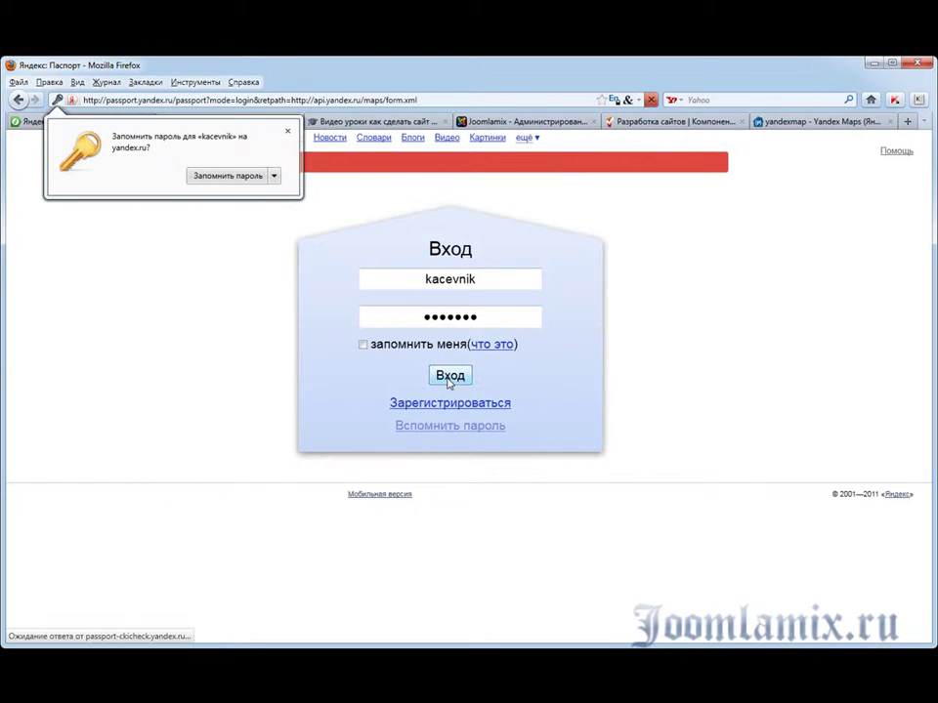
left_click(518, 272)
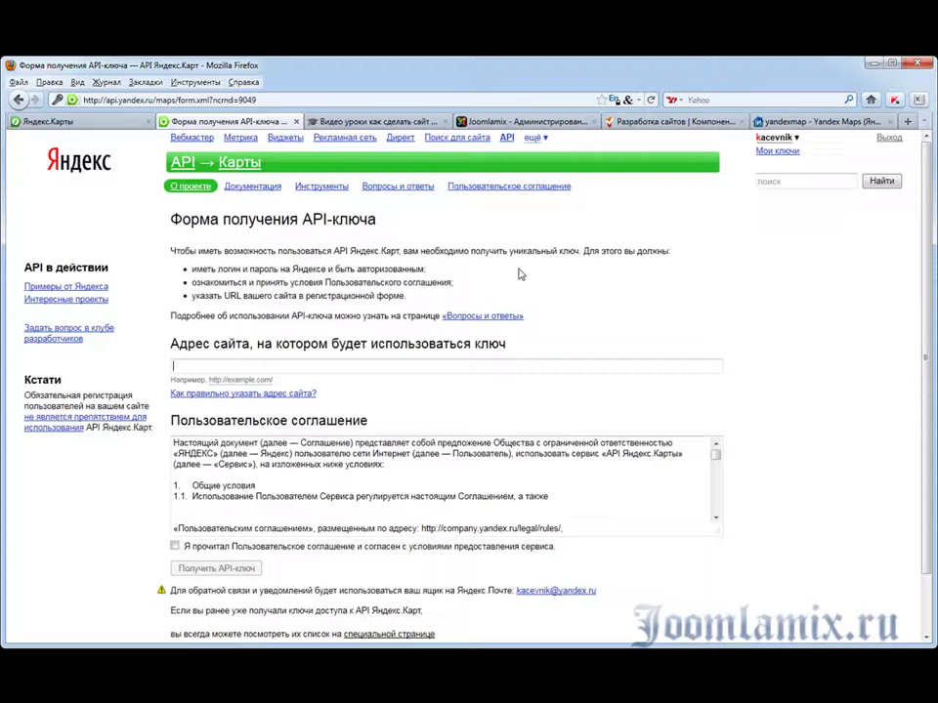
Request an API key for joomlamix.ru after accepting the user agreement
scroll(489, 273, "down", 1)
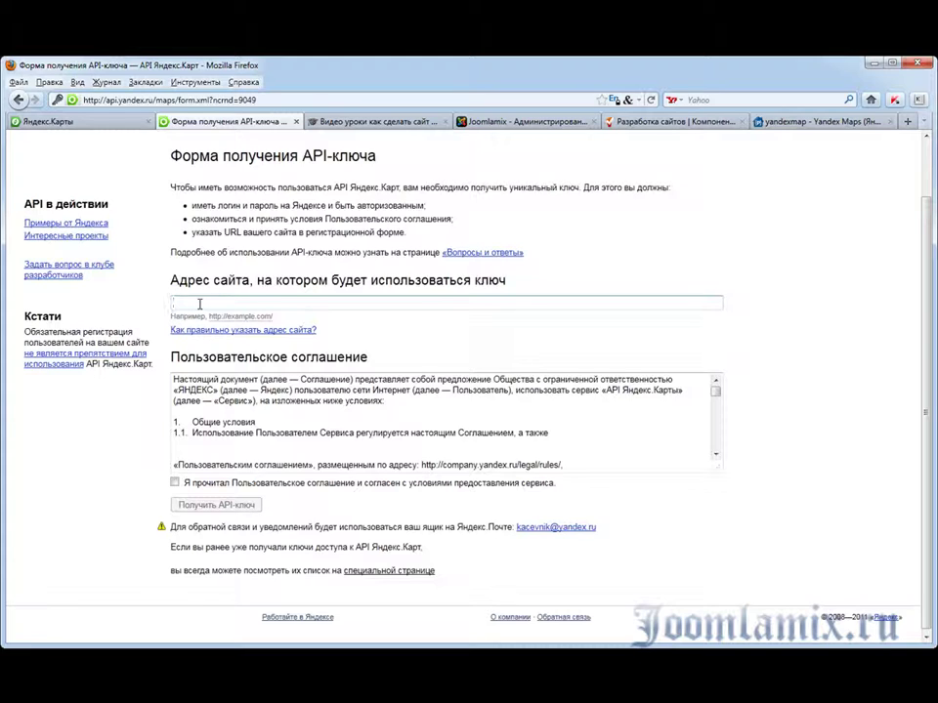
type("oomlamix.ru")
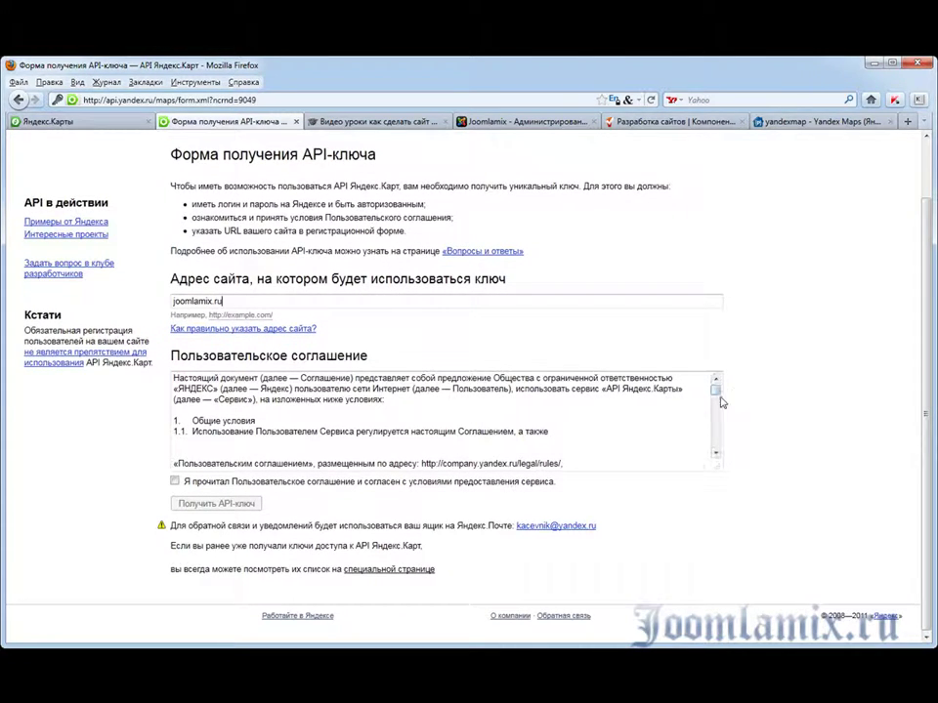
left_click_drag(717, 393, 710, 451)
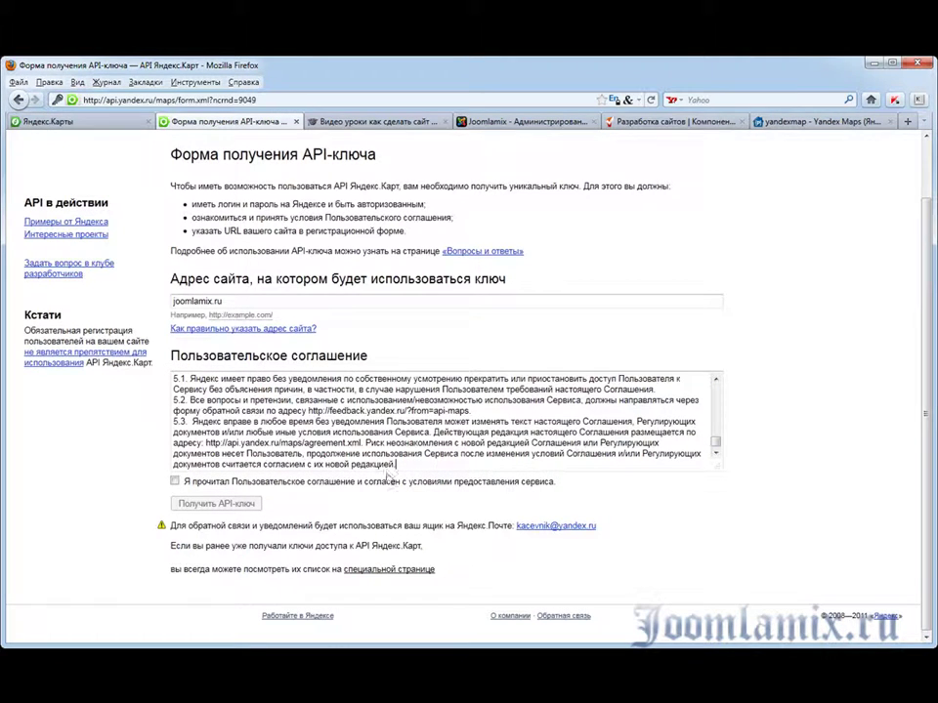
left_click(174, 482)
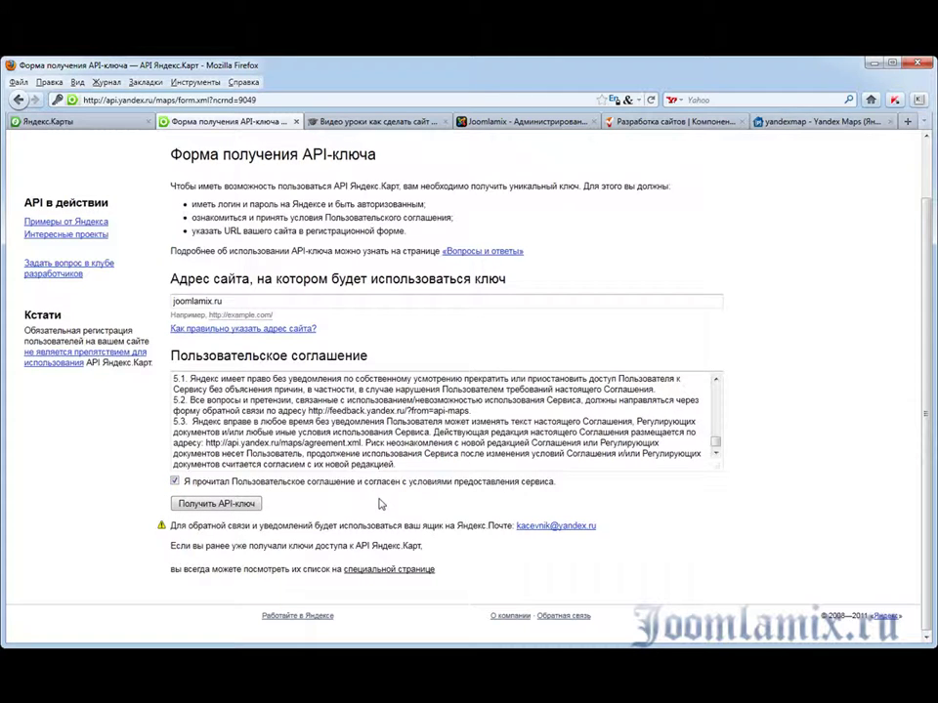
left_click(220, 504)
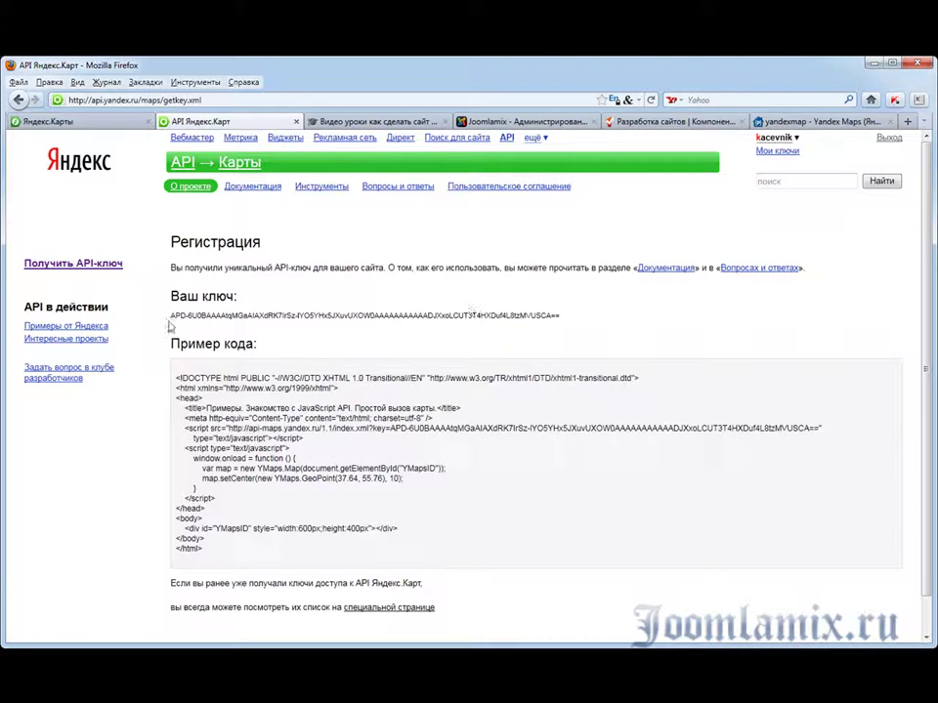
Select the full API key string shown under Ваш ключ
mouse_move(172, 323)
left_mouse_down()
mouse_move(565, 318)
mouse_move(172, 318)
mouse_move(174, 330)
mouse_move(172, 317)
left_mouse_up()
left_click(492, 329)
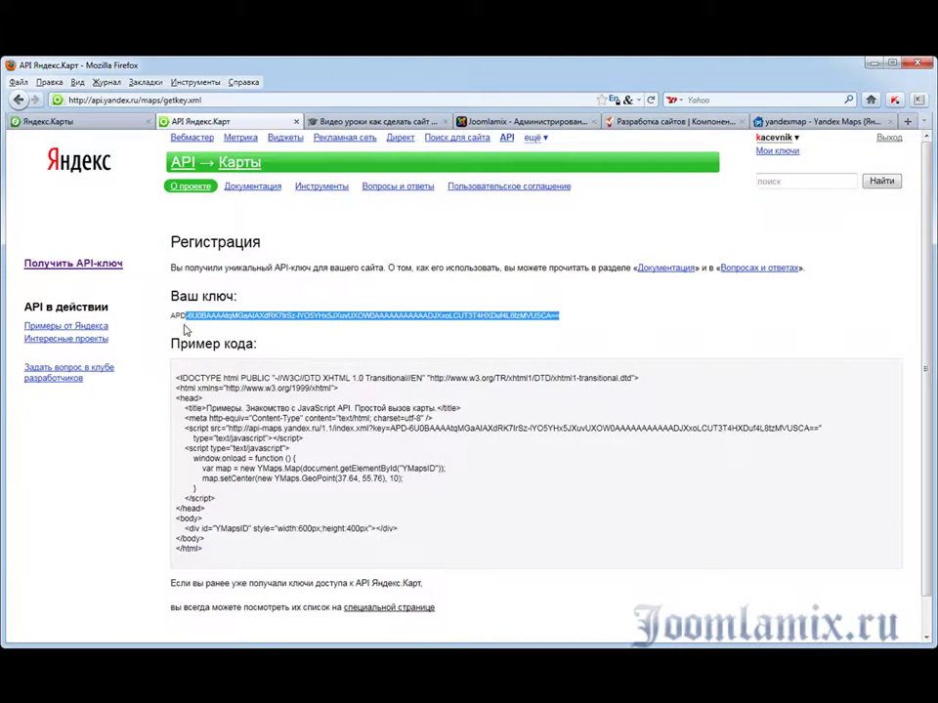
scroll(371, 352, "down", 1)
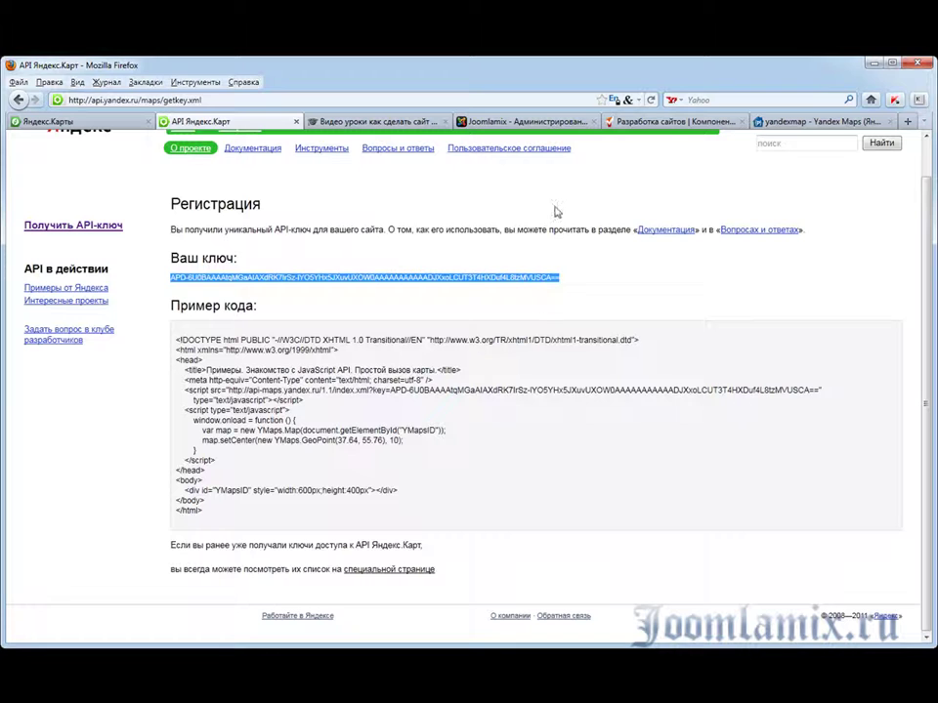
Go back to the Joomla administrator and open the Yandex Maps component control panel
left_click(518, 125)
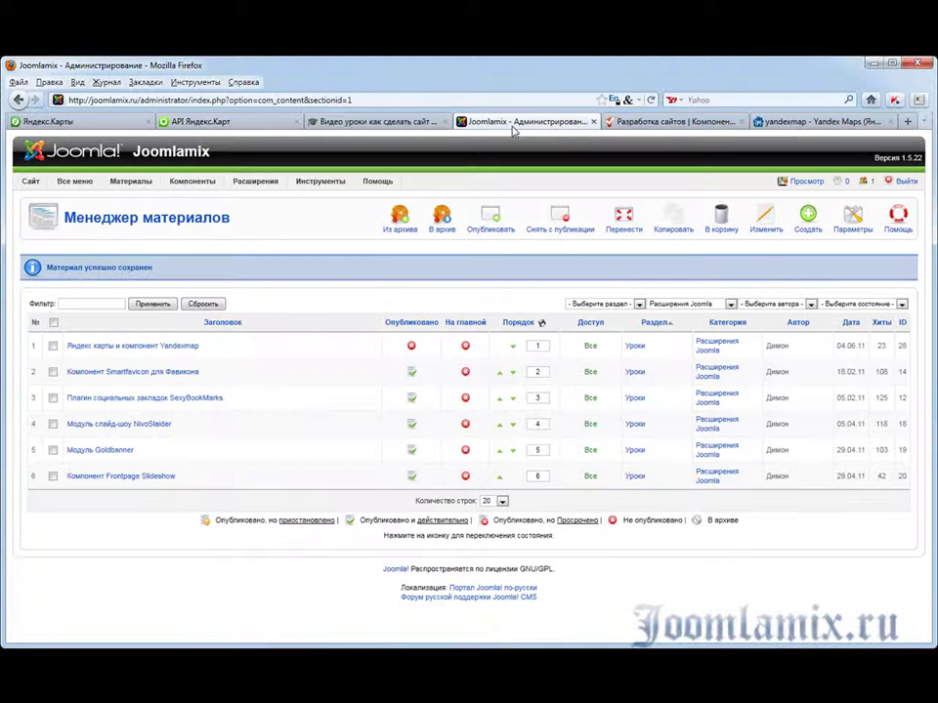
mouse_move(267, 186)
mouse_move(200, 183)
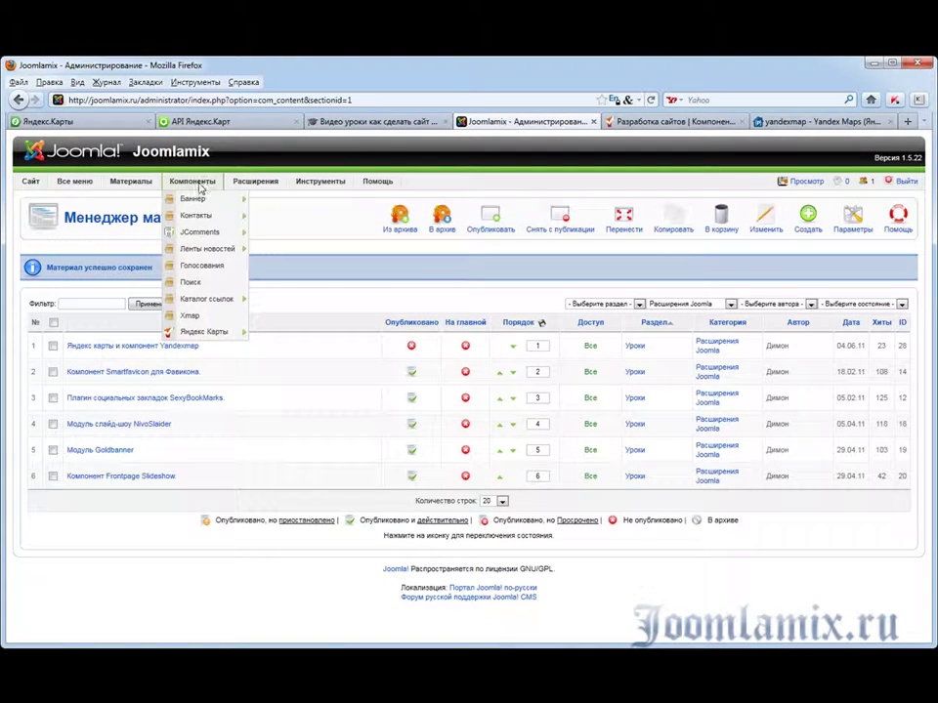
left_click(212, 333)
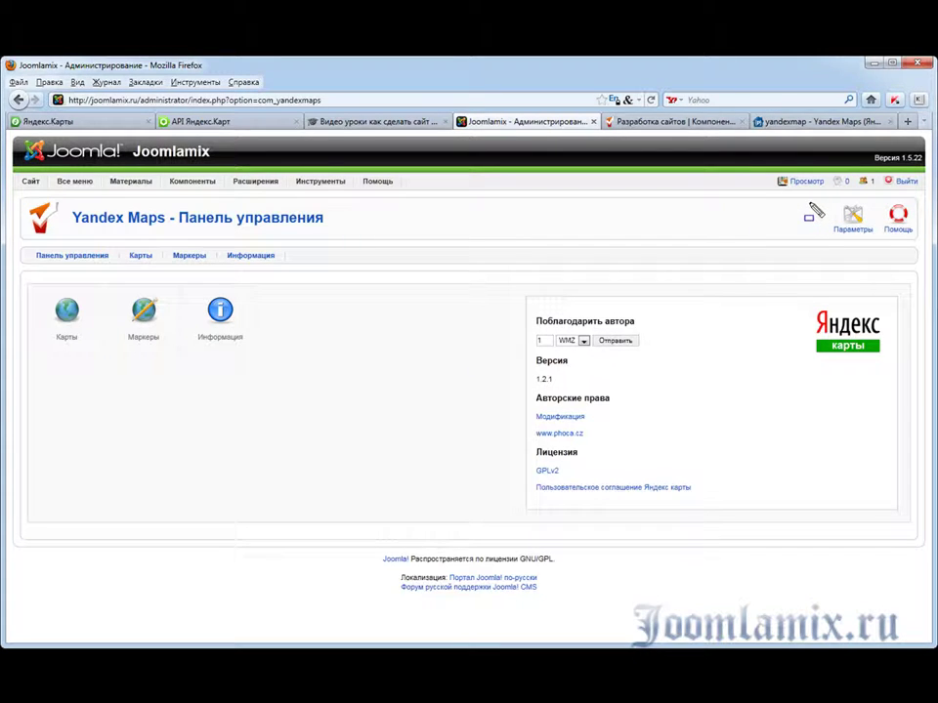
Paste the newly issued API key into the Yandex Maps API ключ setting and save it
mouse_move(828, 200)
left_mouse_down()
mouse_move(839, 240)
mouse_move(913, 306)
mouse_move(920, 244)
left_mouse_up()
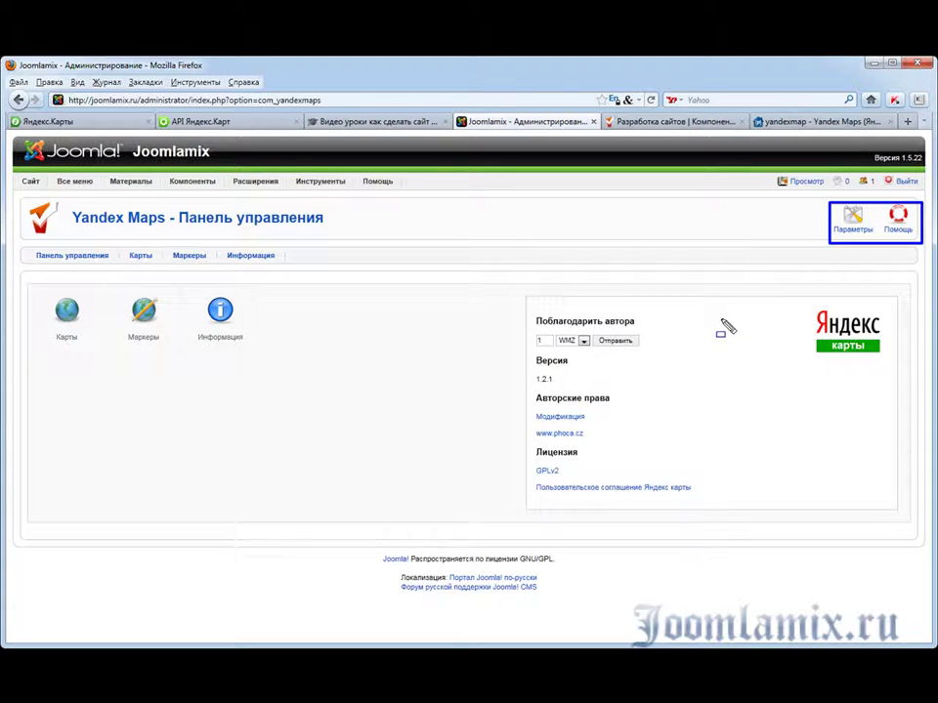
key("Escape")
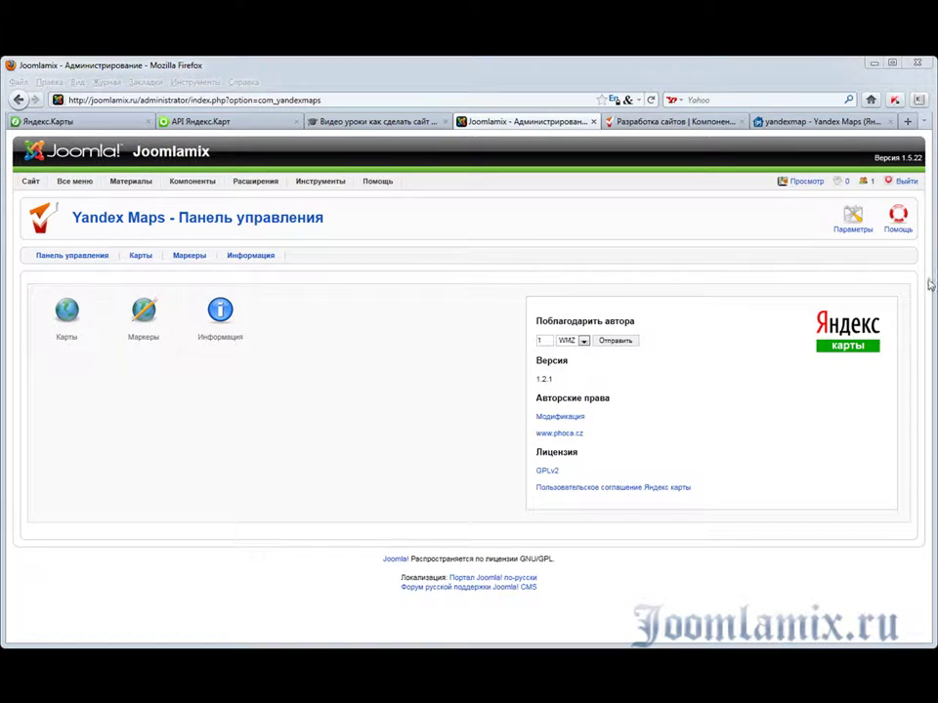
left_click(854, 222)
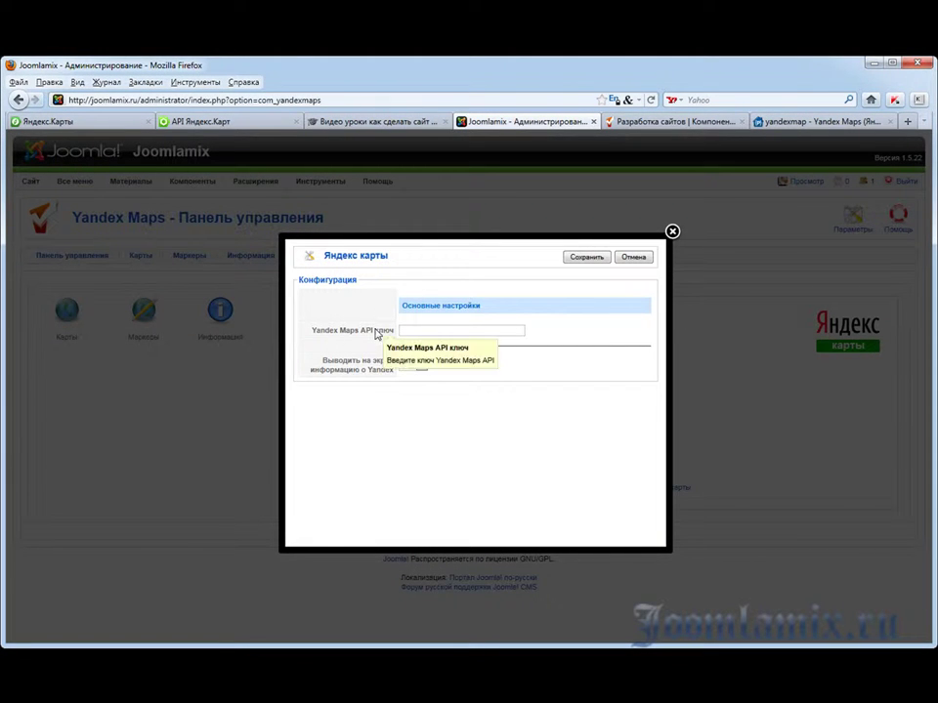
left_click(449, 330)
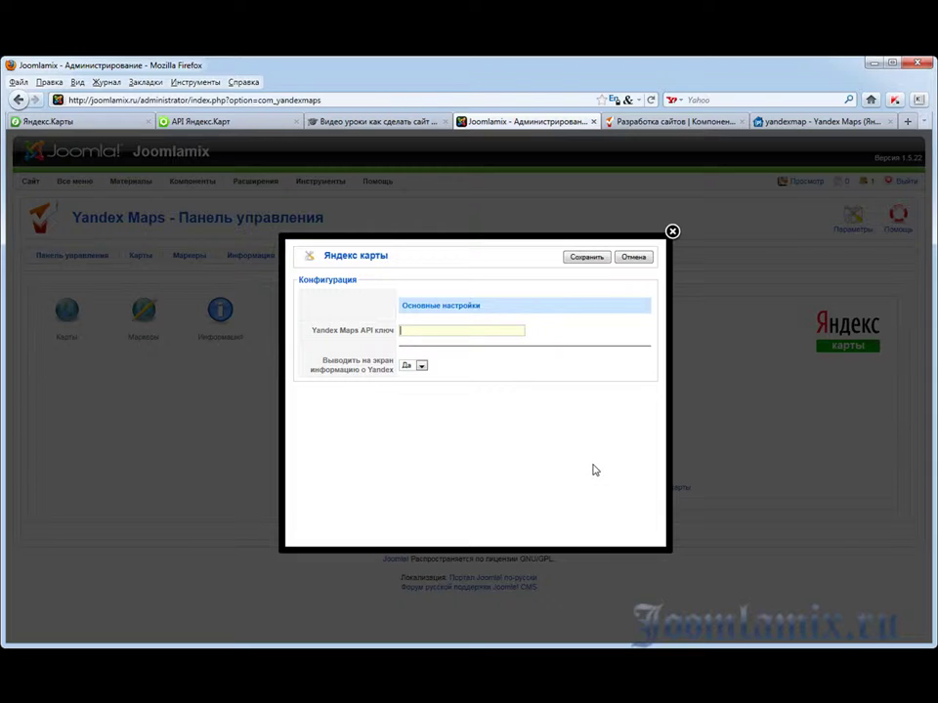
key("ctrl+v")
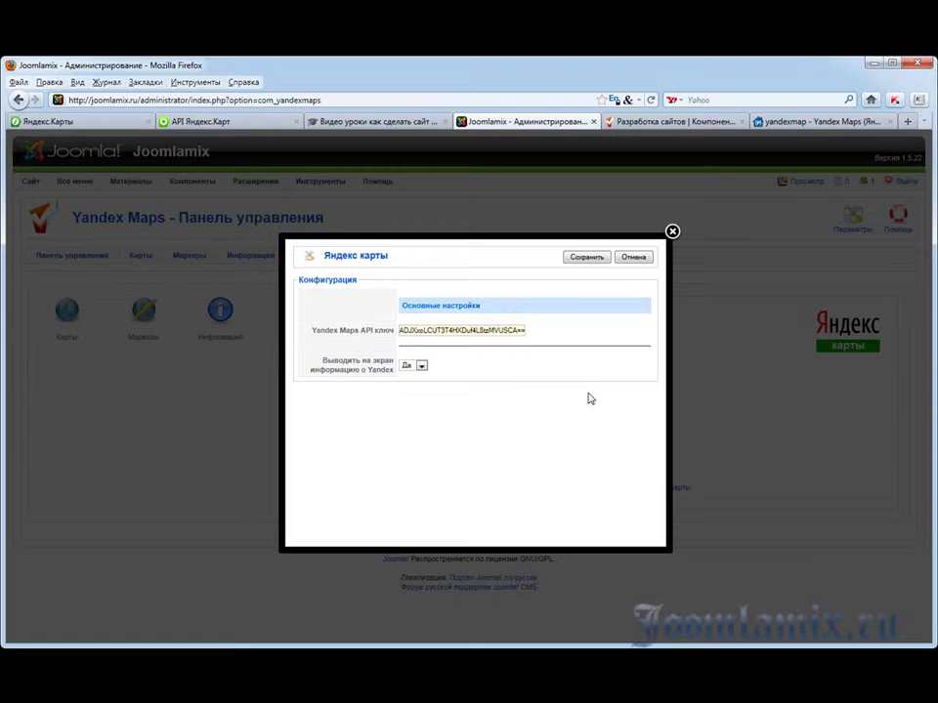
left_click(575, 260)
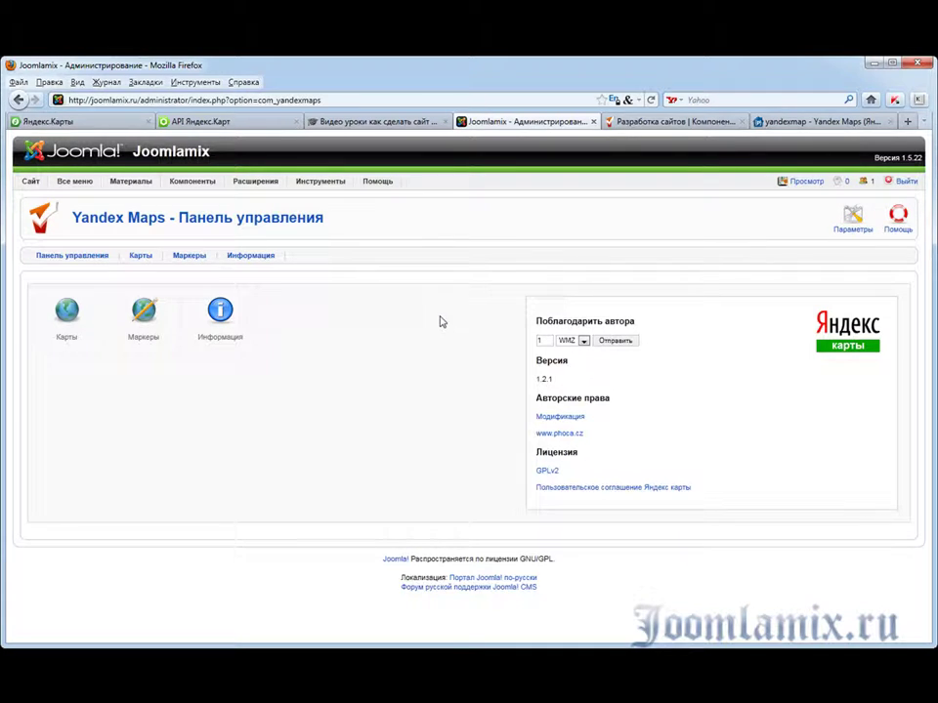
Create a new Yandex map titled 'Красная Площадь' with alias 'krasnay'
left_click(140, 257)
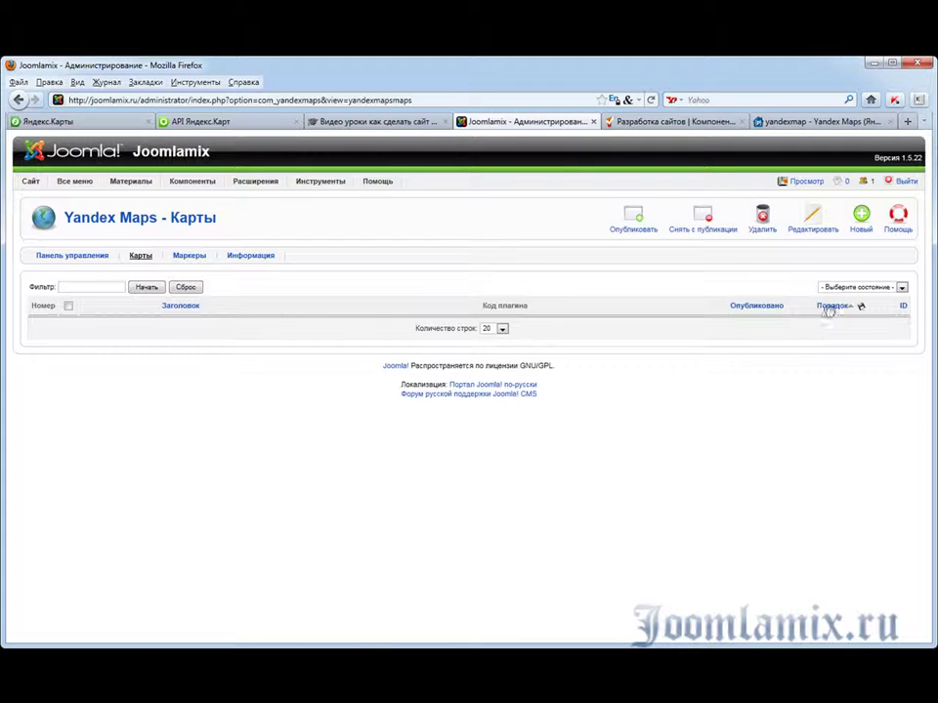
left_click(862, 225)
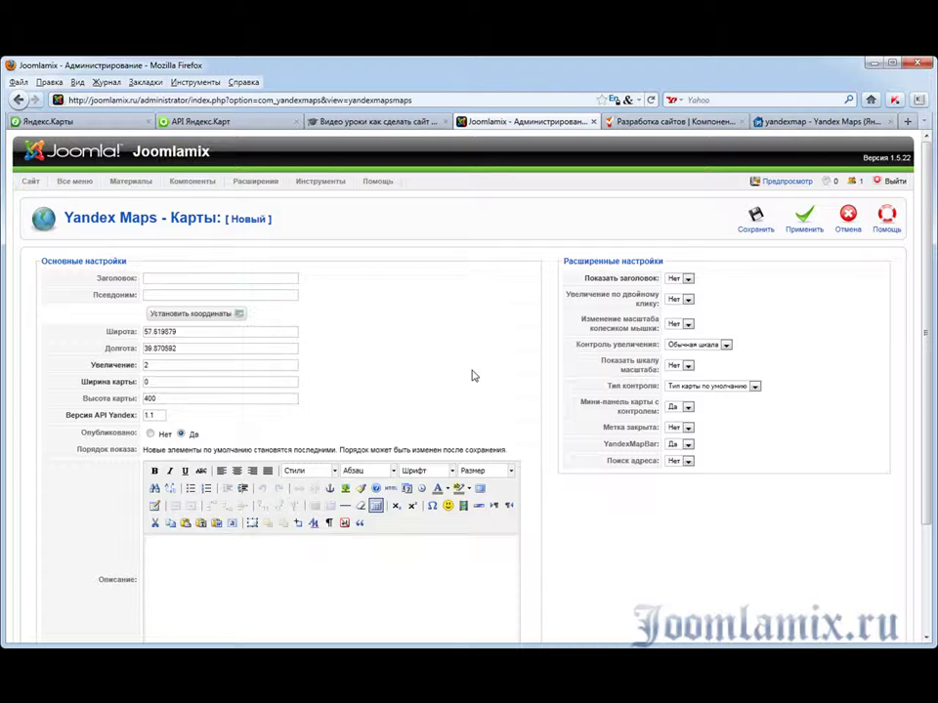
left_click(161, 279)
type("Красная Площадь")
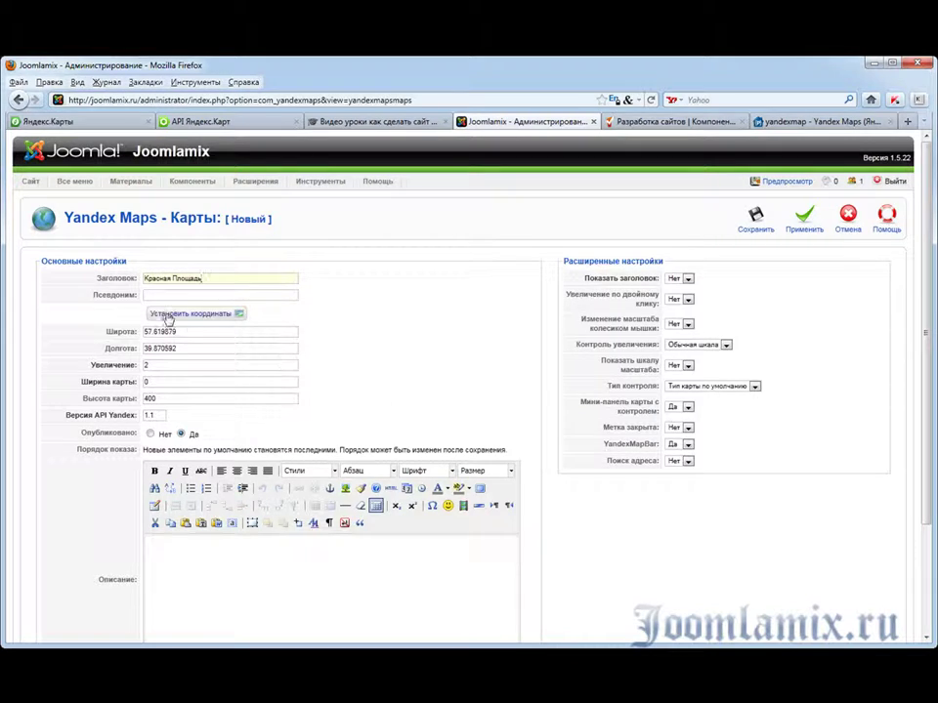
key("Tab")
type("krasnay")
Find 'Москва Красная площадь д 1' in the map picker to fill latitude 55.754998 and longitude 37.618174
left_click(196, 314)
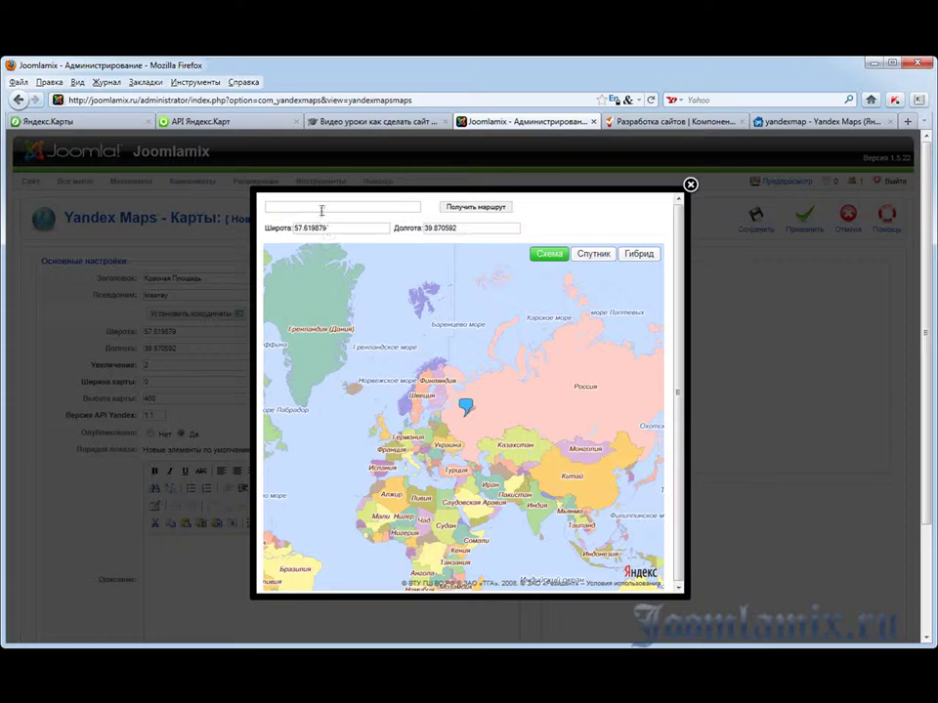
left_click(323, 206)
type("Красная площадь д 1")
left_click(456, 209)
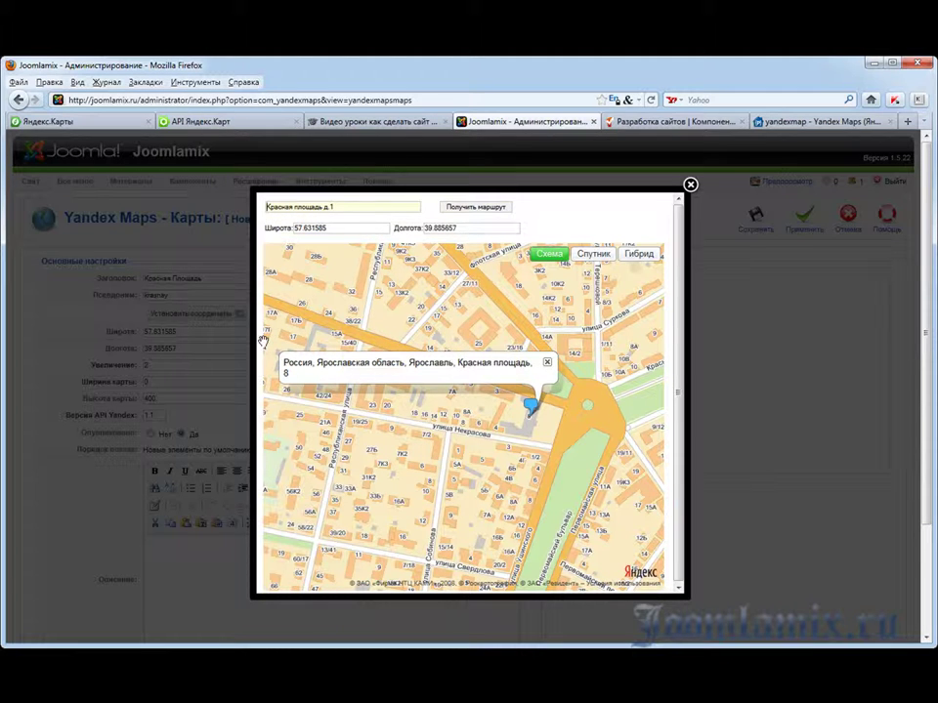
type("Москва")
left_click(478, 208)
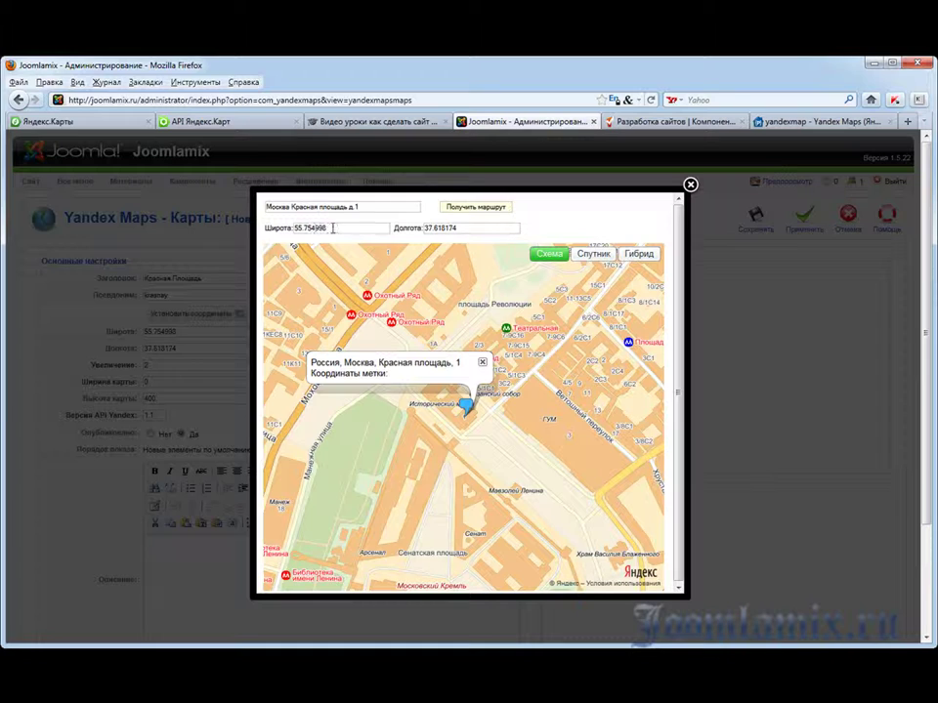
left_click_drag(332, 228, 291, 227)
left_click_drag(457, 228, 419, 230)
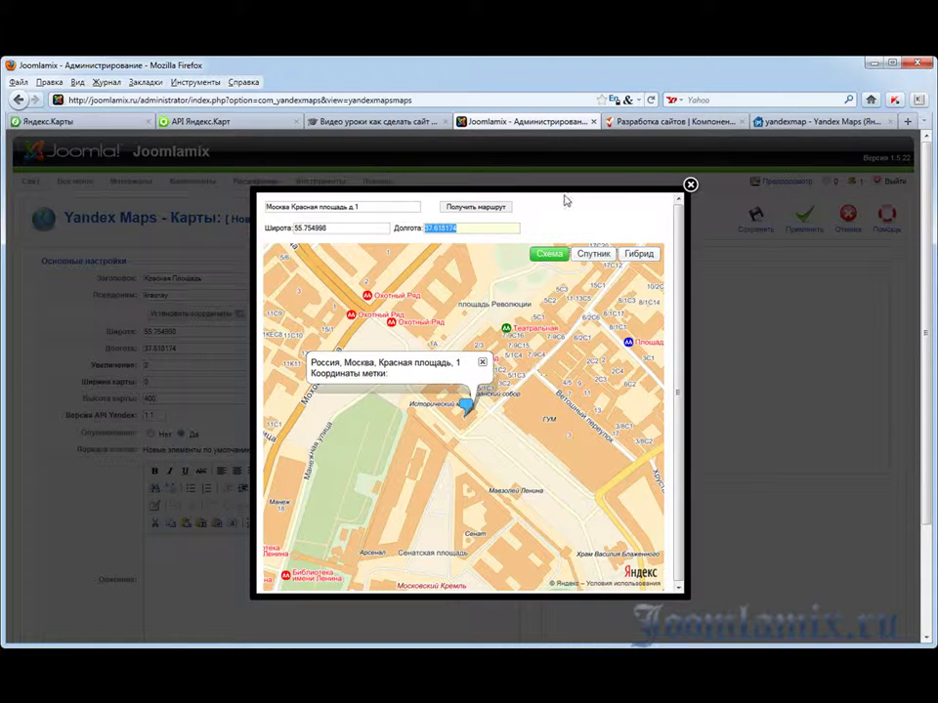
left_click(691, 184)
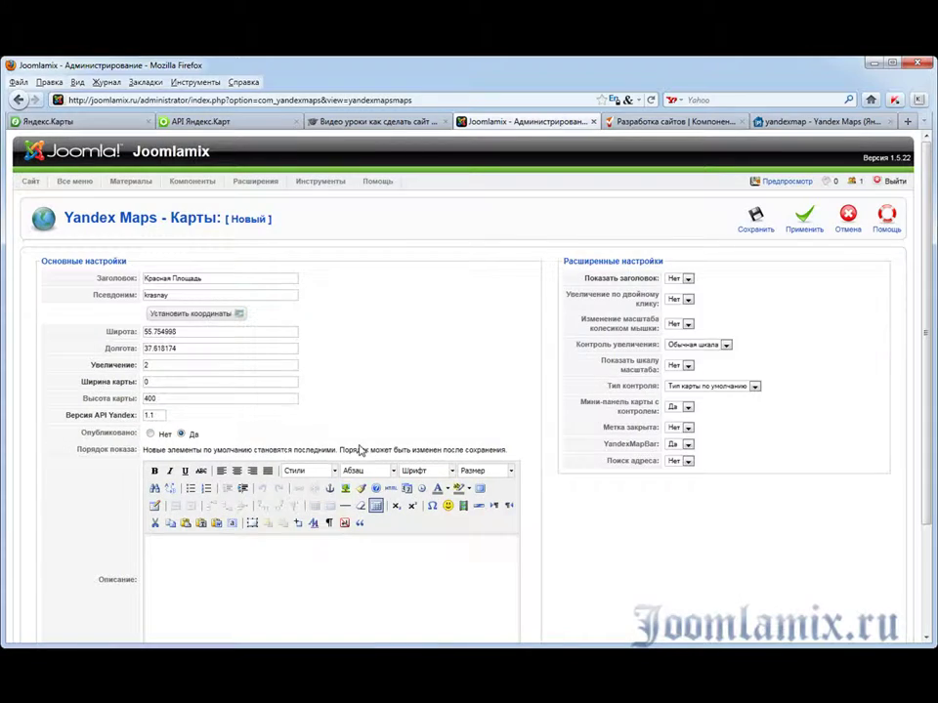
Set zoom to 16, add the description 'Красная Площадь - сердце России!!!', then apply and save
left_click_drag(181, 332, 112, 332)
left_click_drag(182, 349, 98, 349)
left_click_drag(157, 366, 46, 372)
scroll(395, 352, "down", 3)
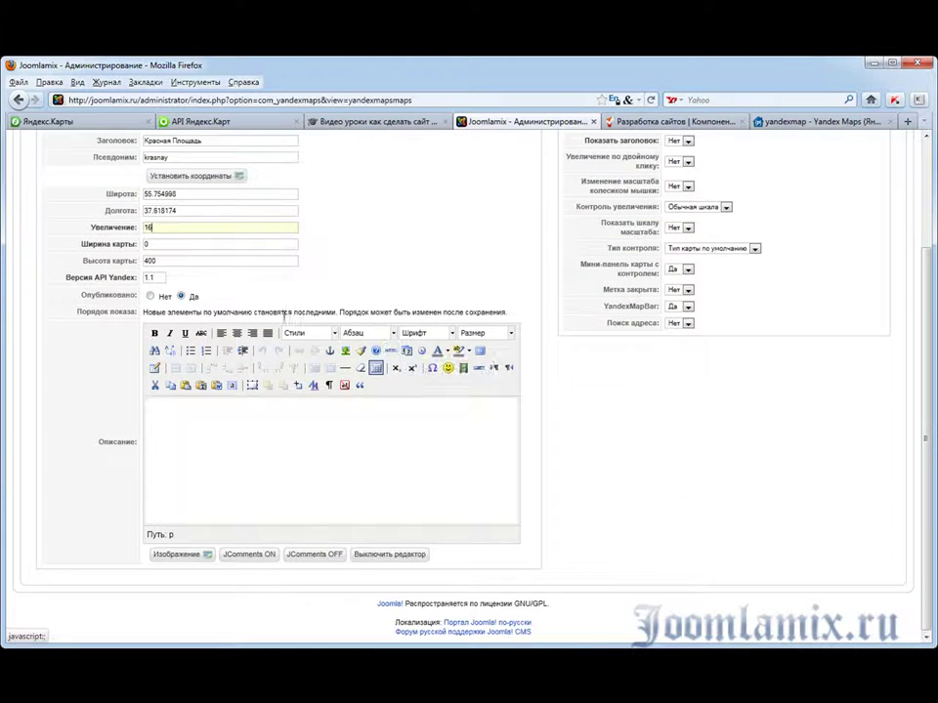
double_click(144, 244)
left_click(157, 420)
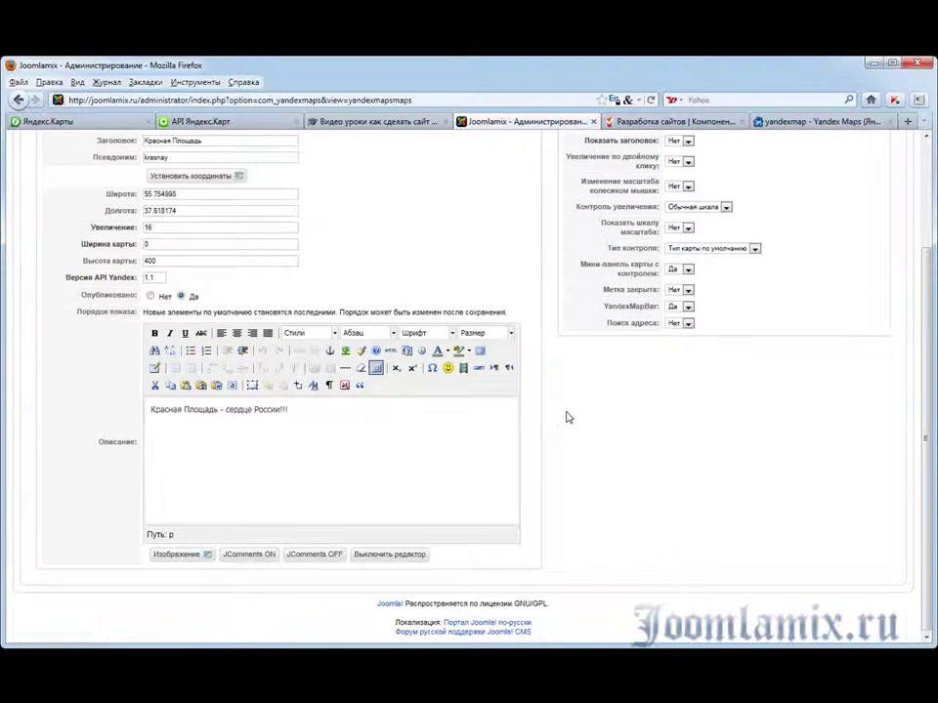
scroll(564, 416, "up", 3)
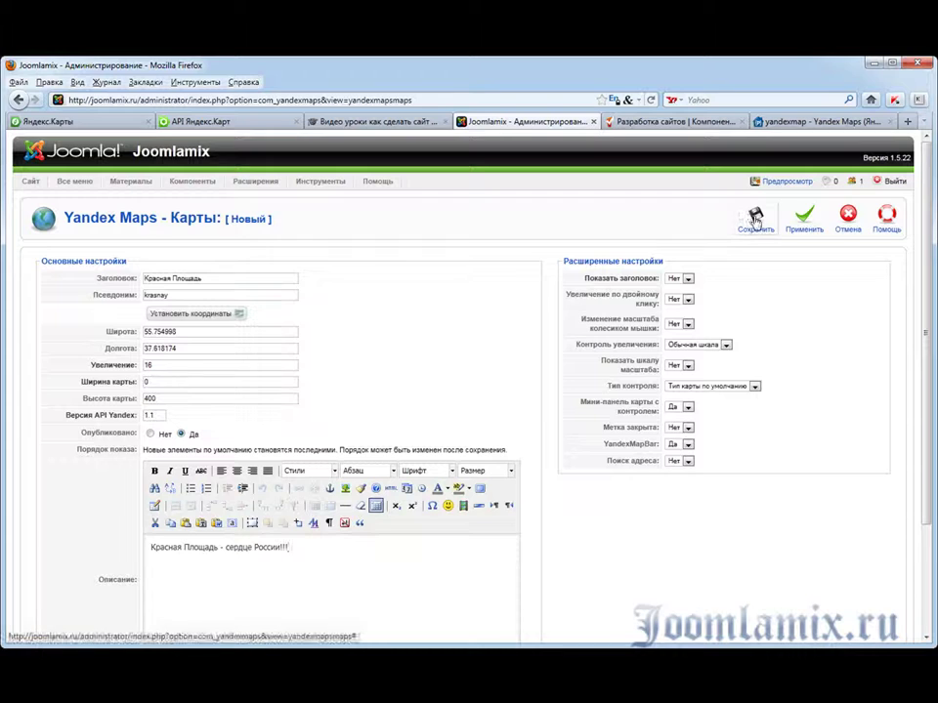
left_click(798, 229)
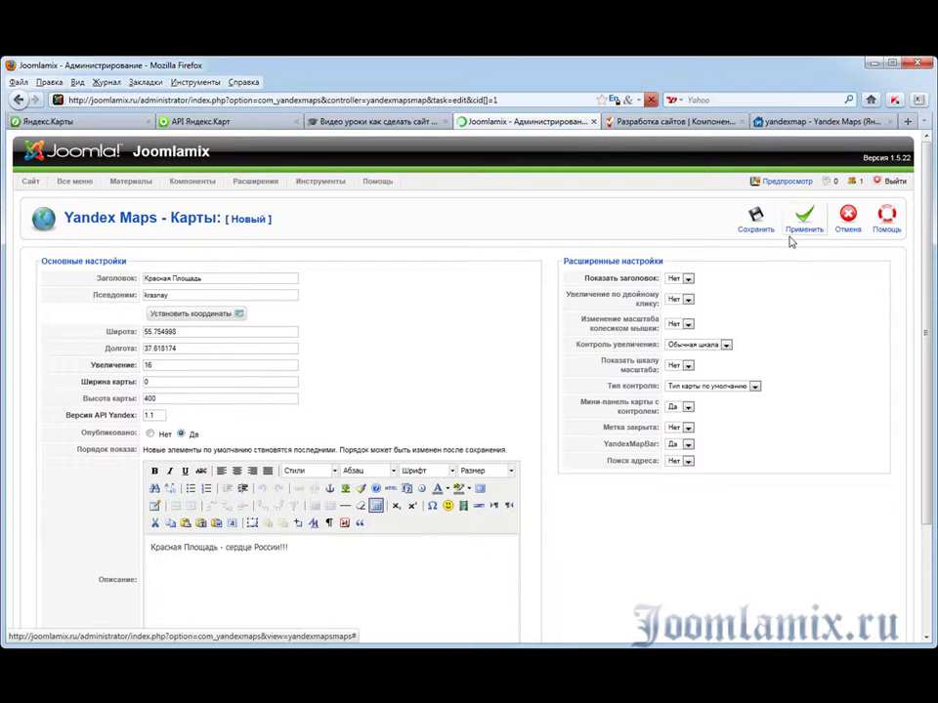
left_click(760, 226)
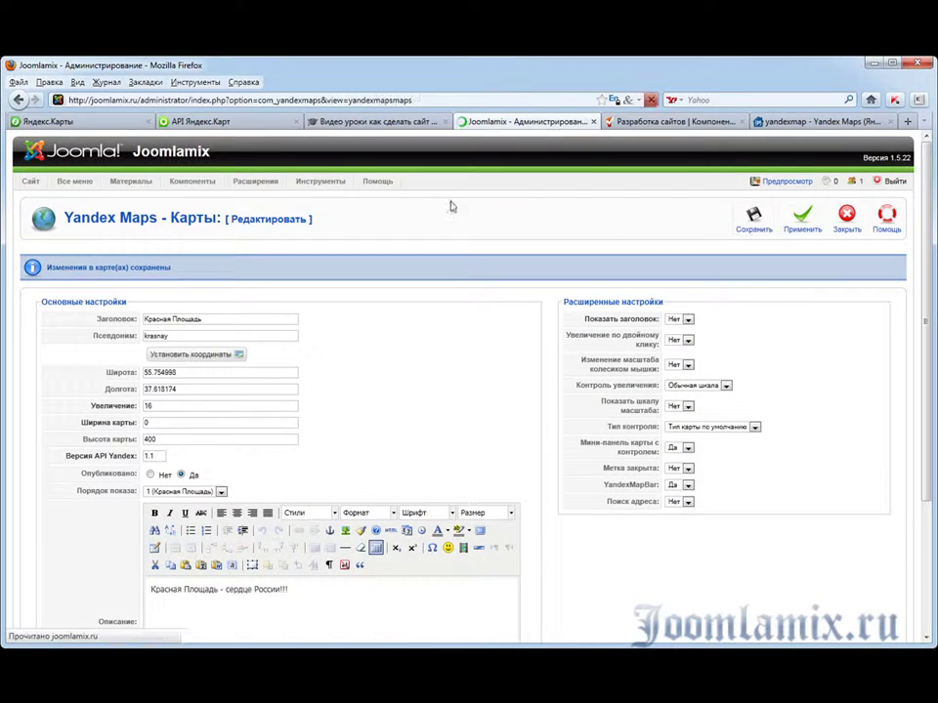
Set the article 'Яндекс карты и компонент Yandexmap' to published and save it
mouse_move(118, 184)
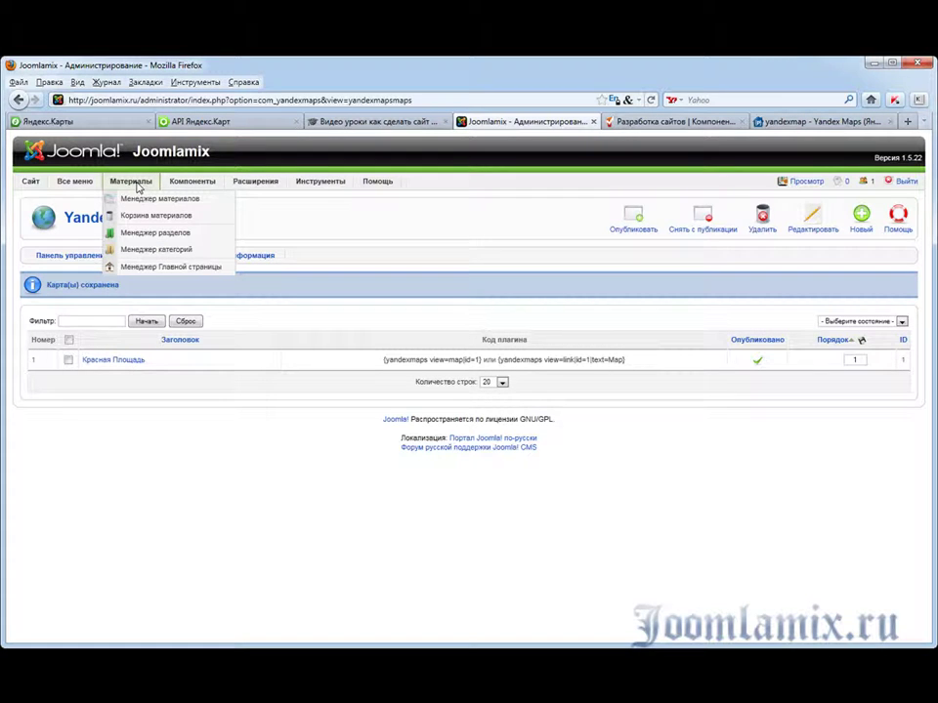
left_click(139, 201)
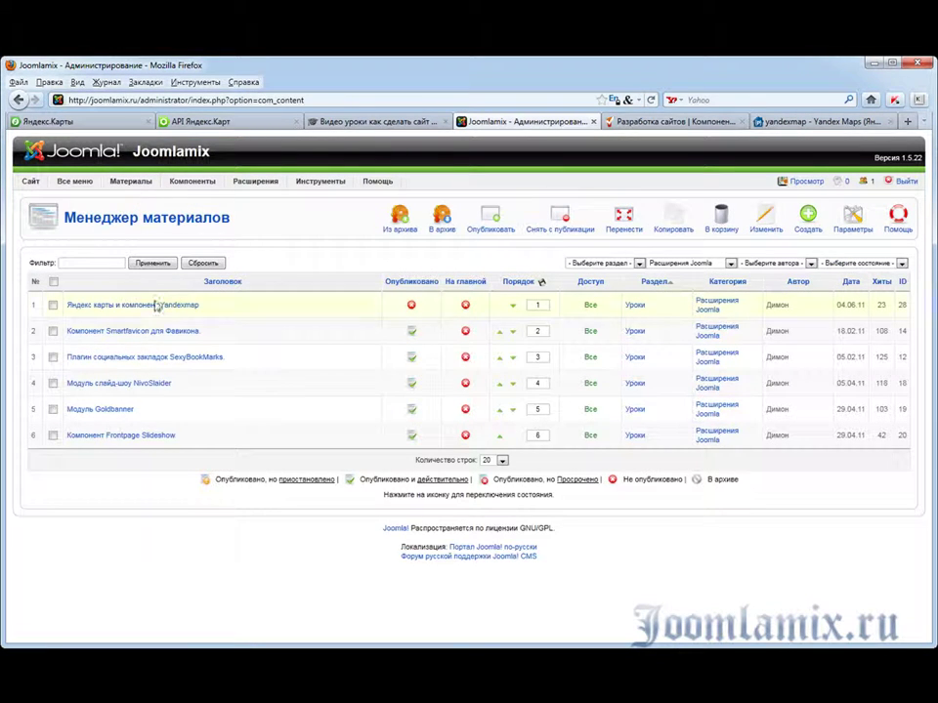
left_click(156, 306)
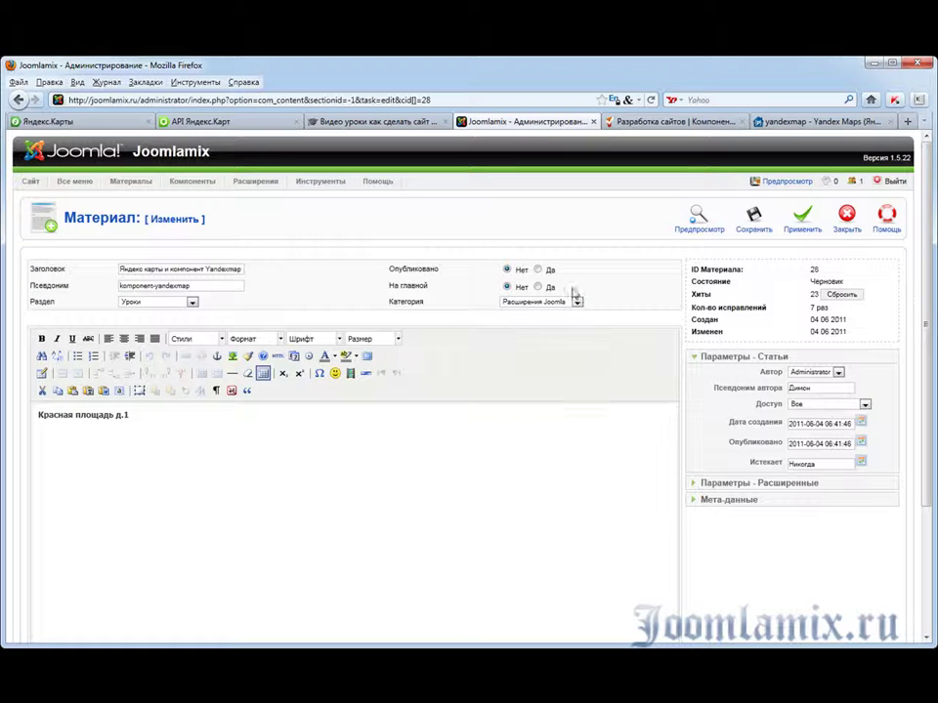
left_click(537, 269)
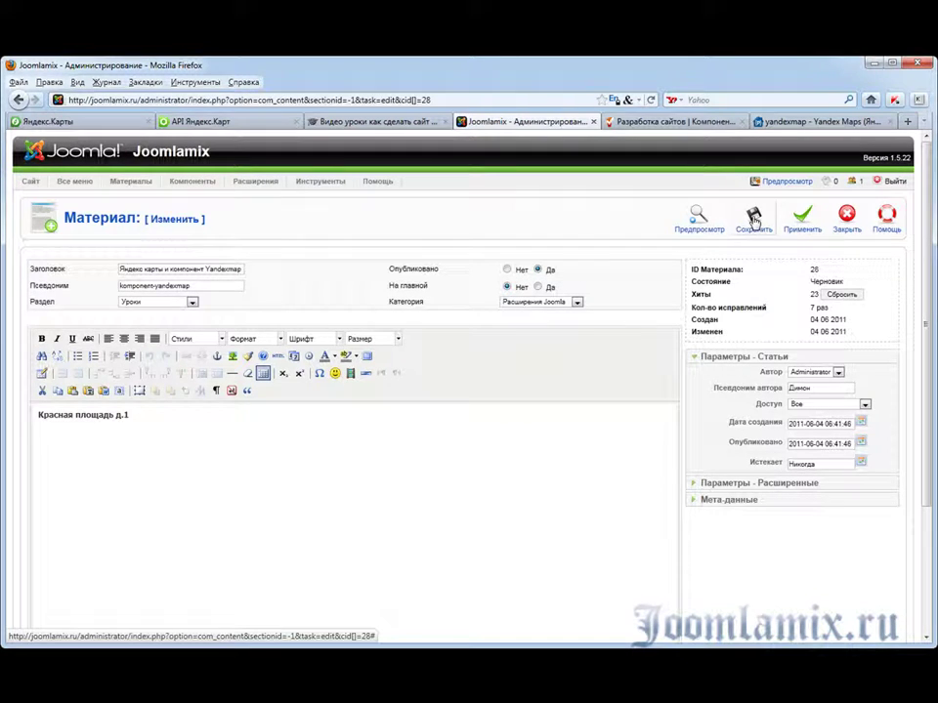
left_click(753, 219)
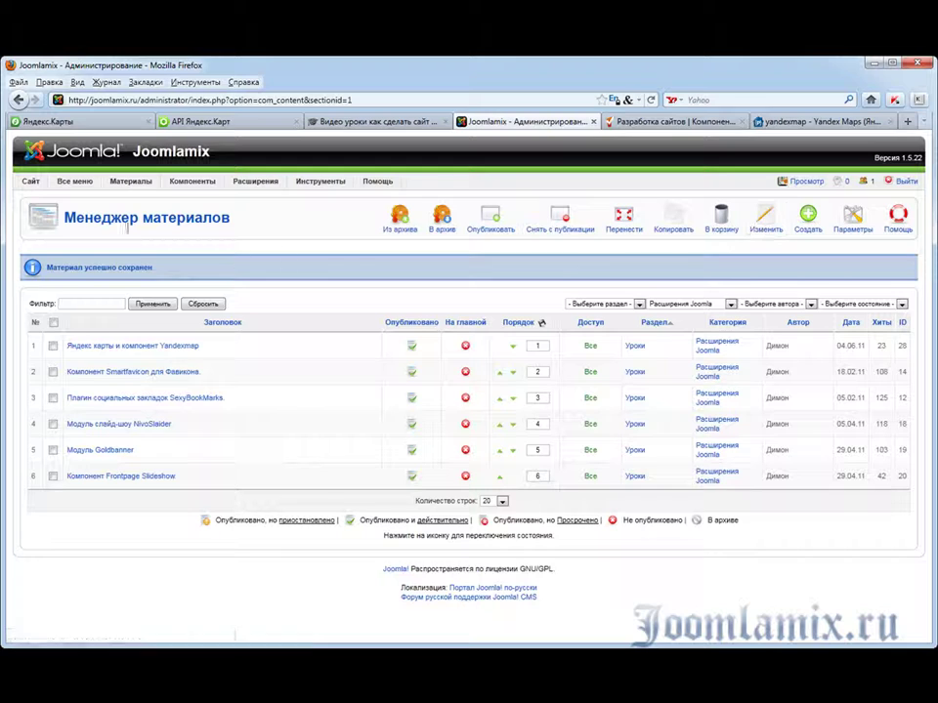
mouse_move(192, 182)
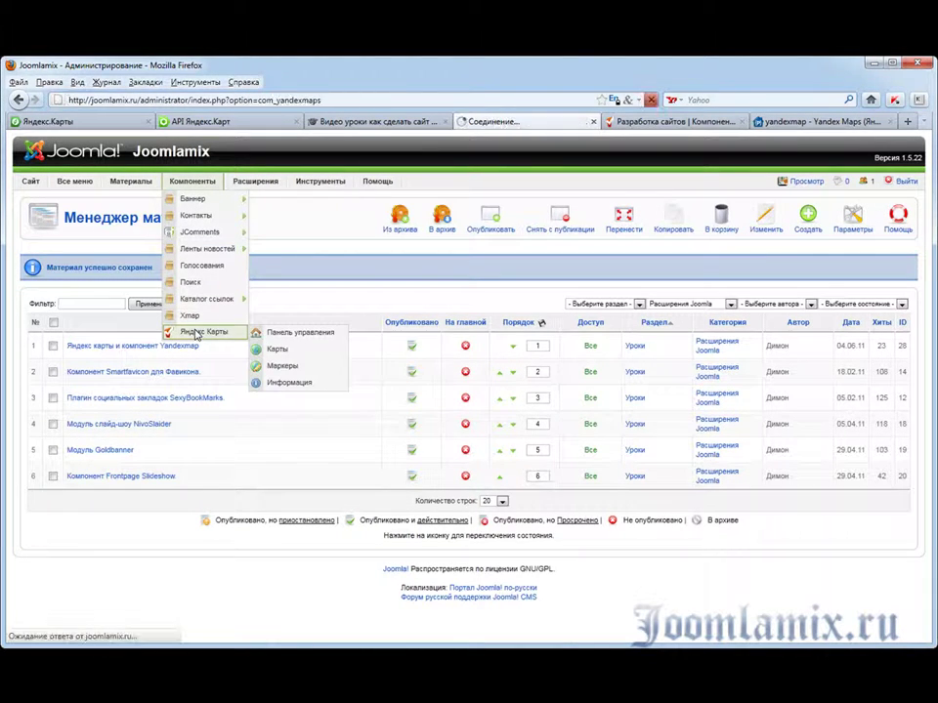
left_click(195, 332)
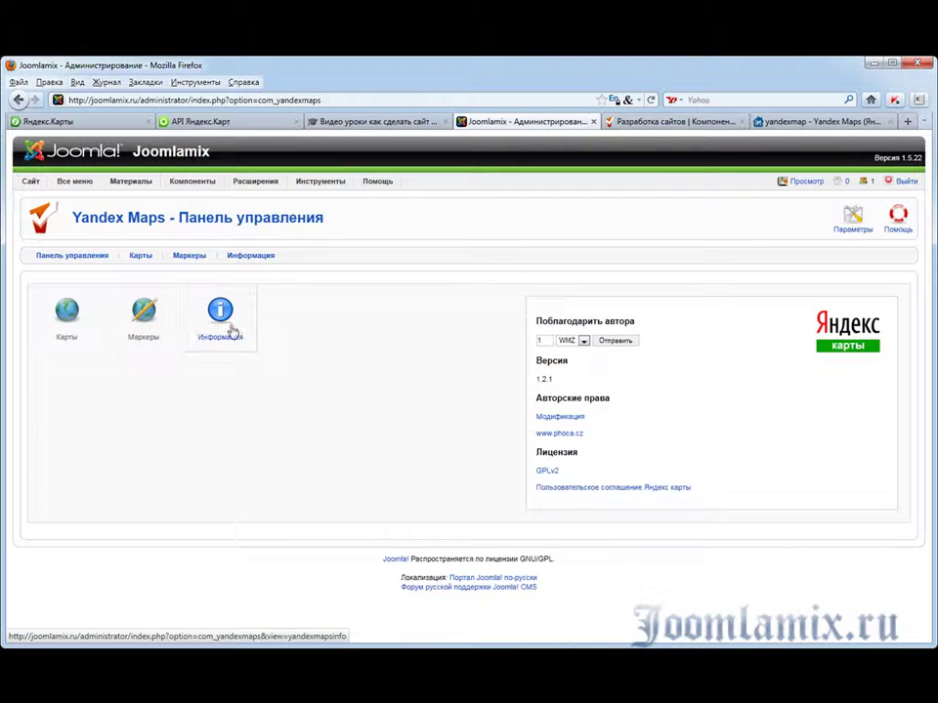
Copy the Красная Площадь map's full plugin code text from the Yandex maps list
left_click(142, 256)
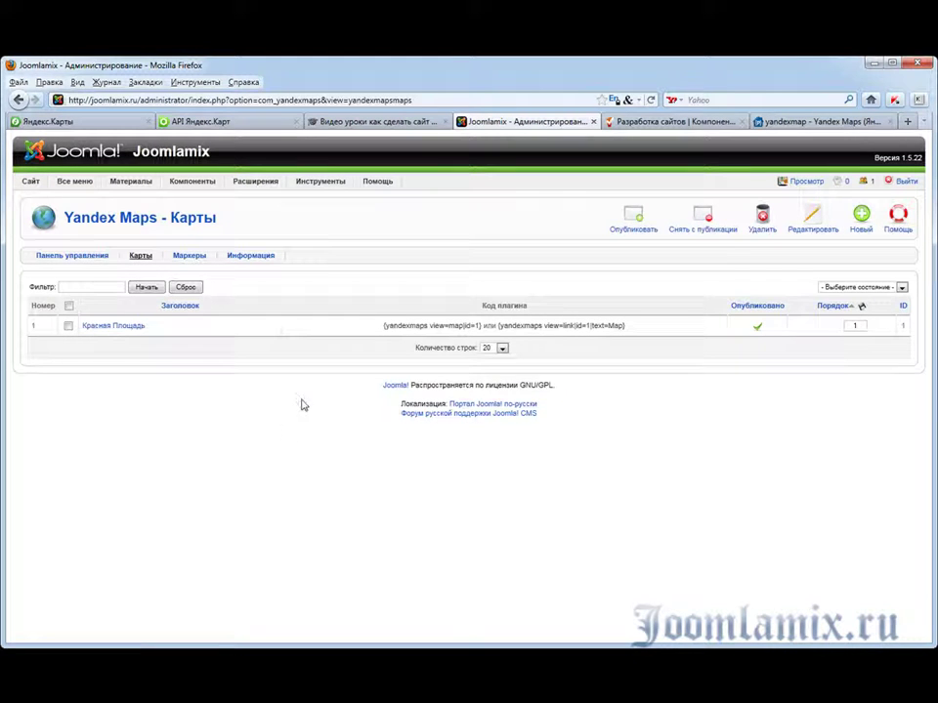
left_click_drag(147, 332, 81, 329)
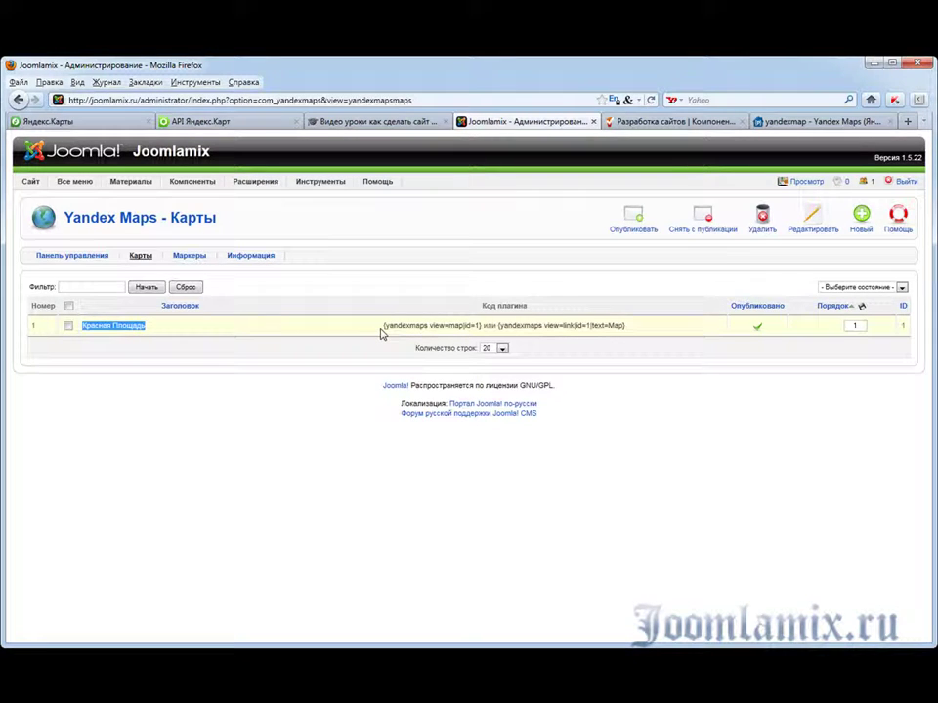
left_click_drag(383, 328, 480, 338)
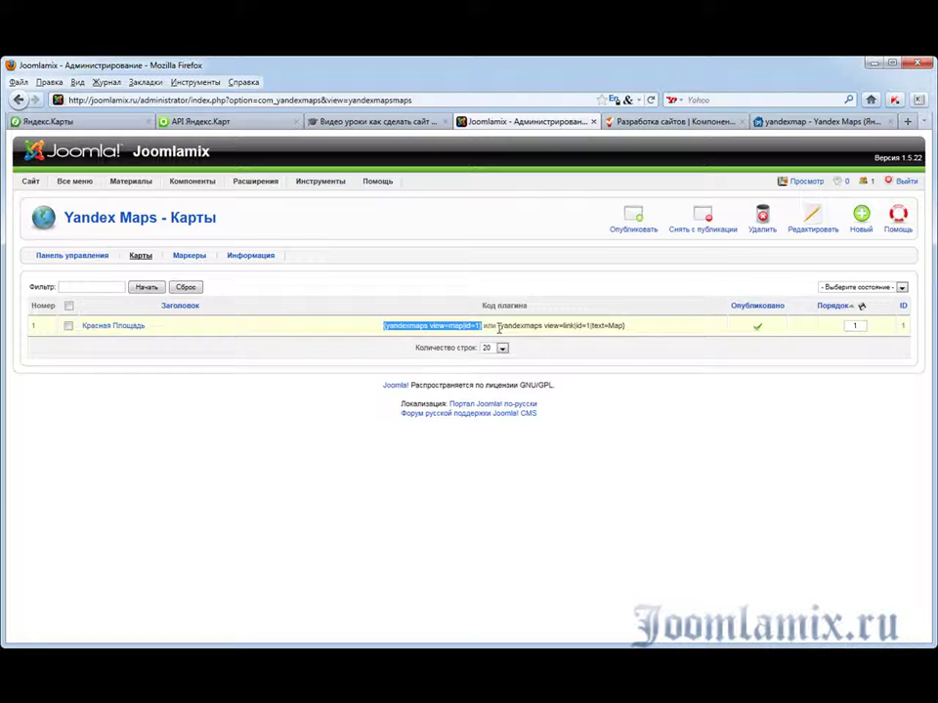
left_click_drag(498, 329, 625, 328)
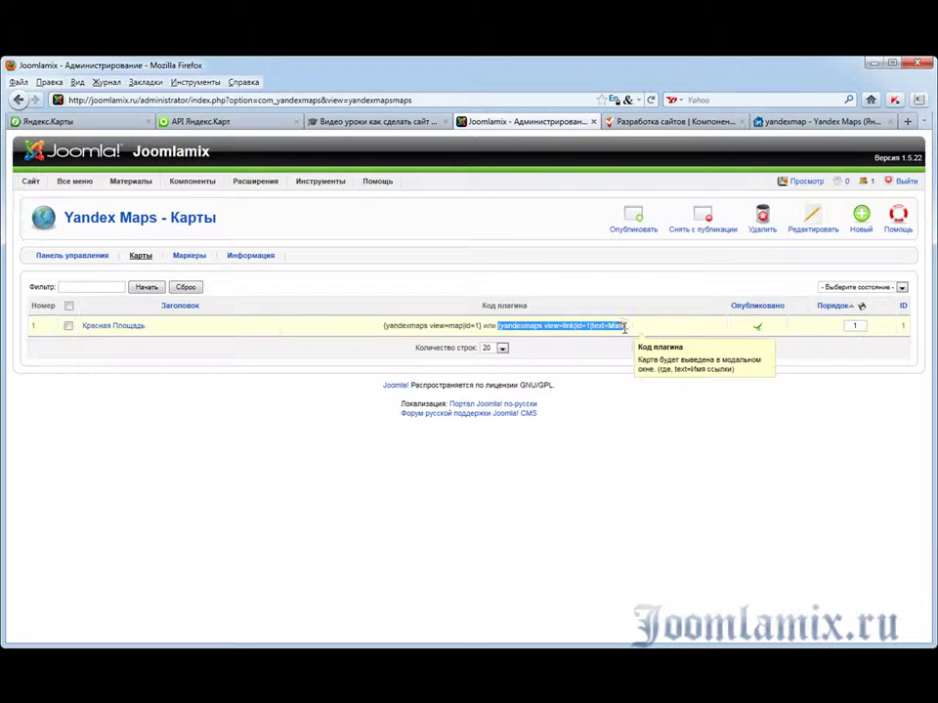
left_click(624, 328)
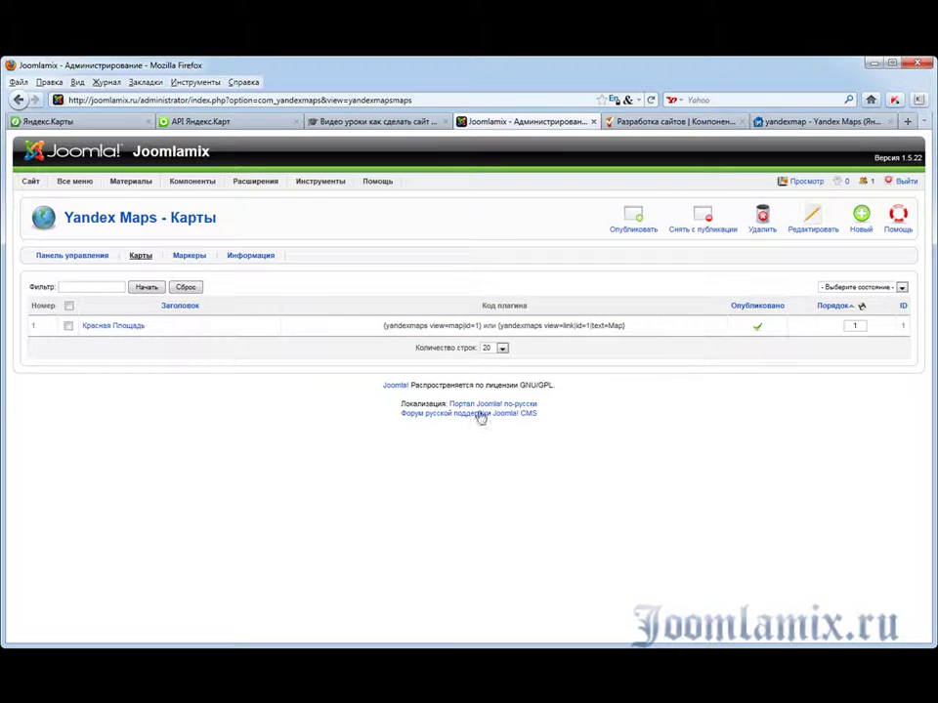
left_click_drag(383, 326, 622, 337)
key("ctrl+c")
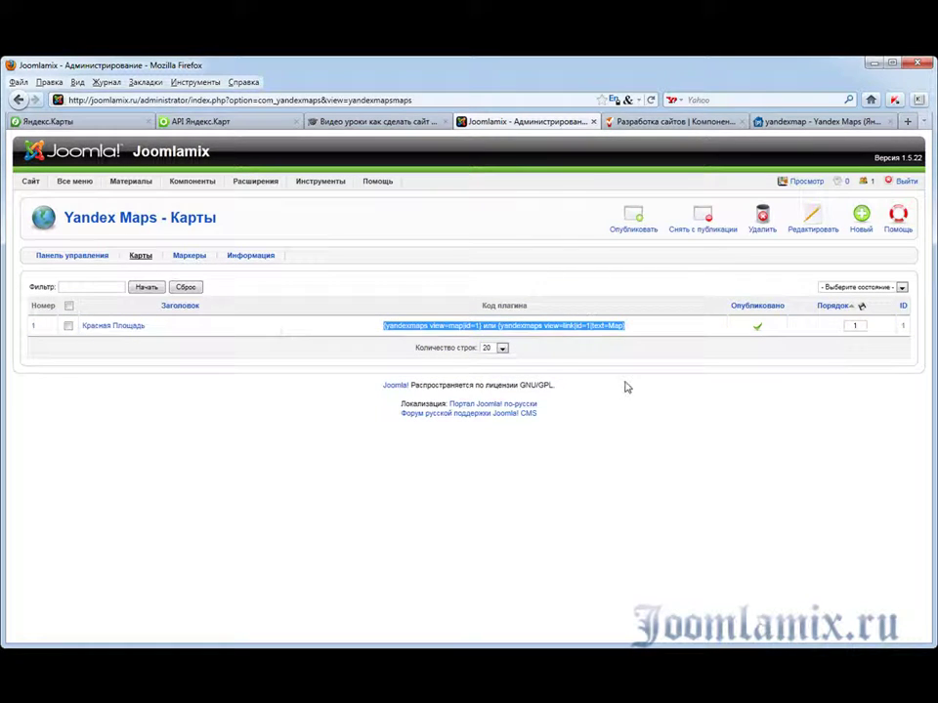
Paste both plugin tags into the Yandexmap article on separate lines, removing 'или', and save
mouse_move(146, 187)
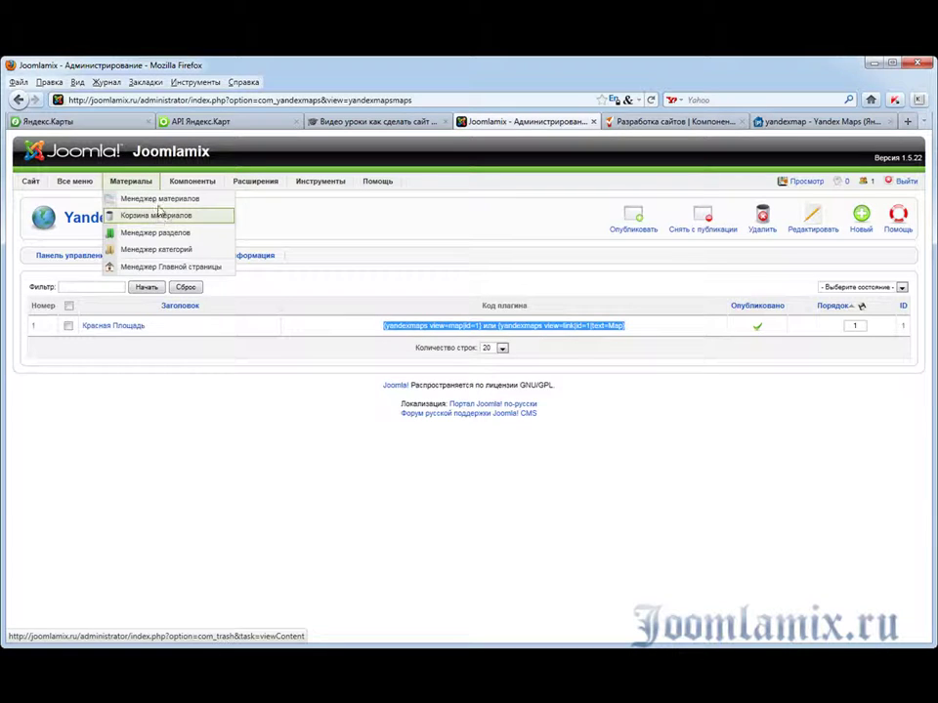
left_click(160, 202)
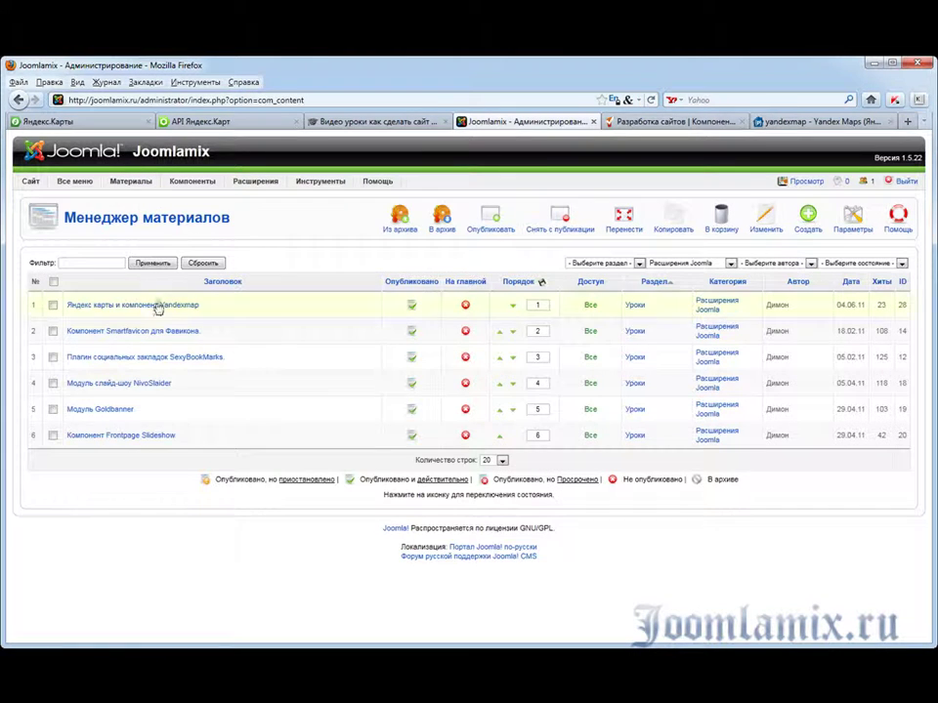
left_click(156, 306)
left_click(50, 438)
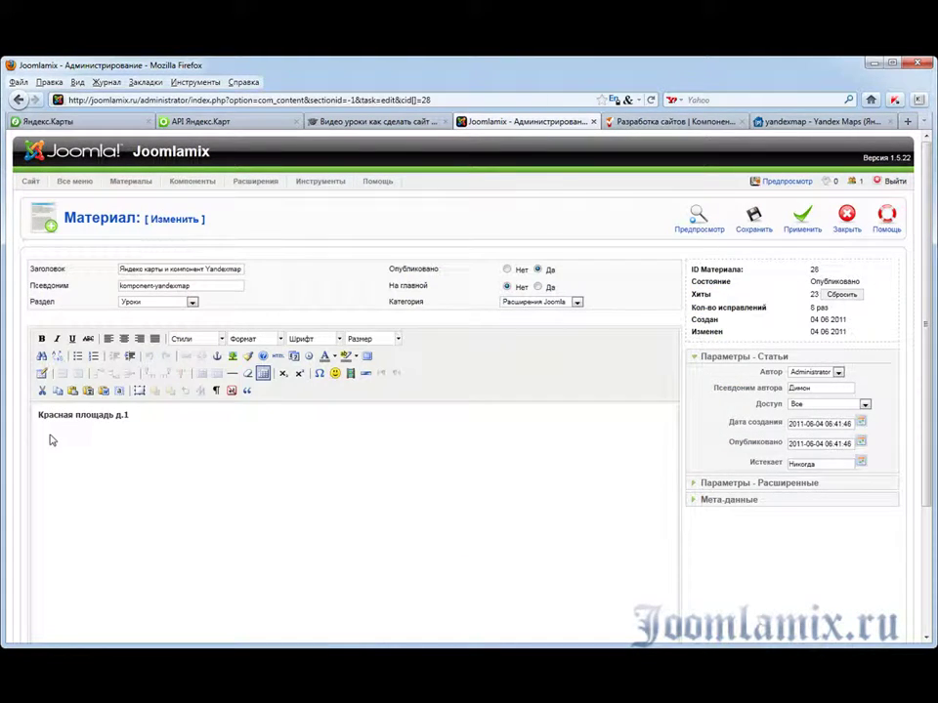
key("ctrl+v")
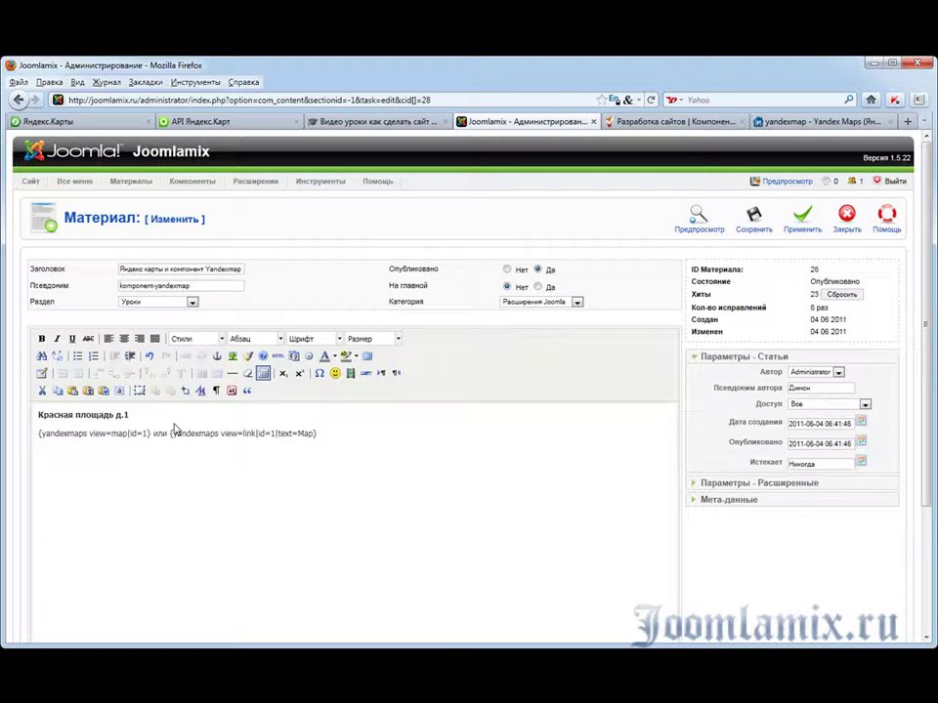
double_click(161, 433)
key("BackSpace")
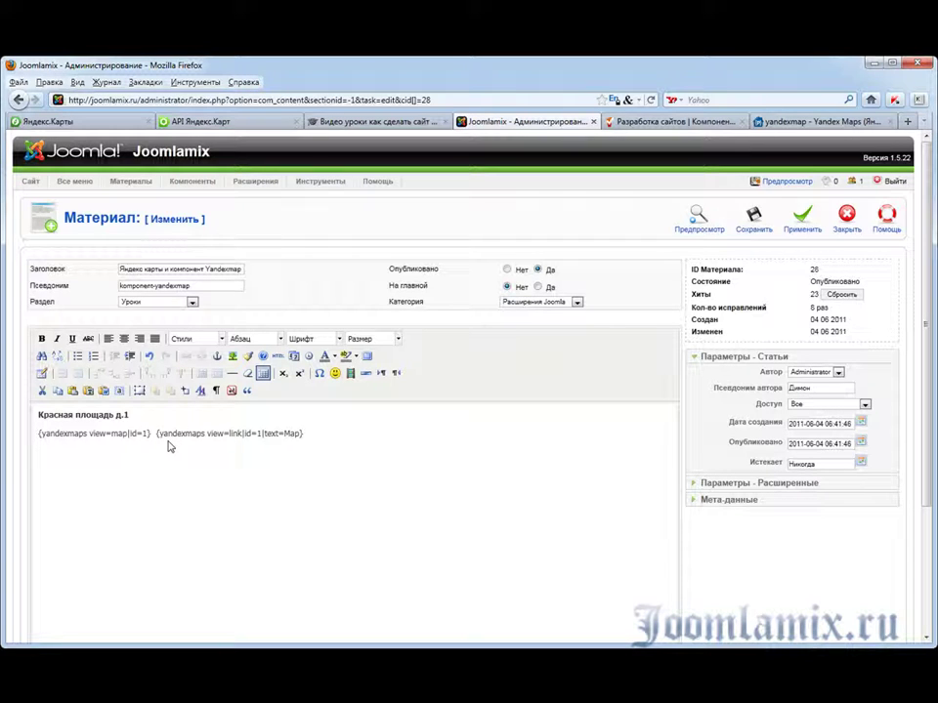
key("Return")
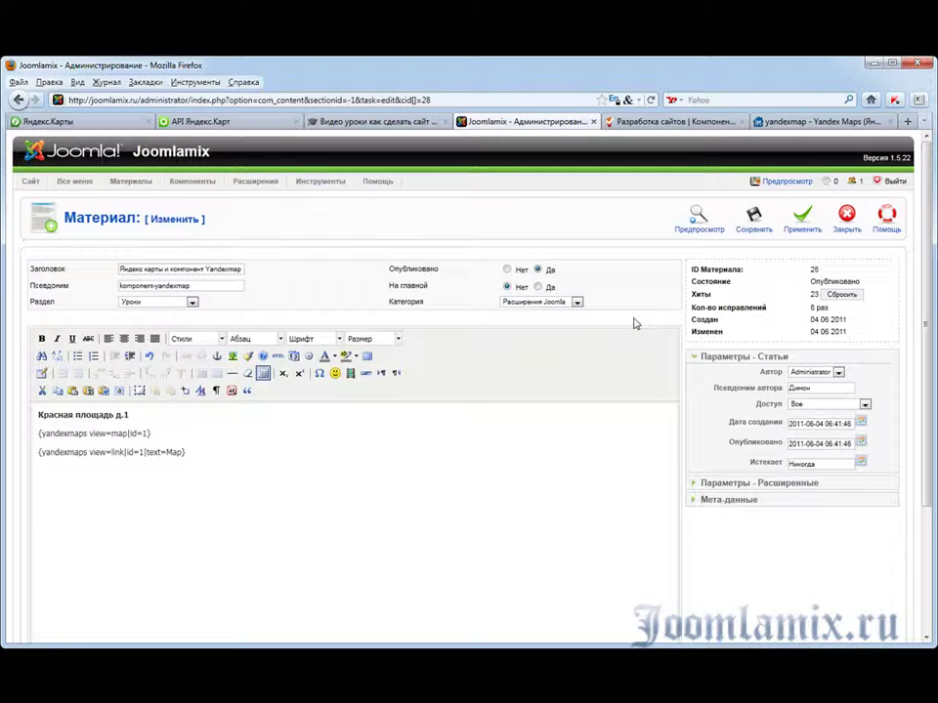
left_click(752, 223)
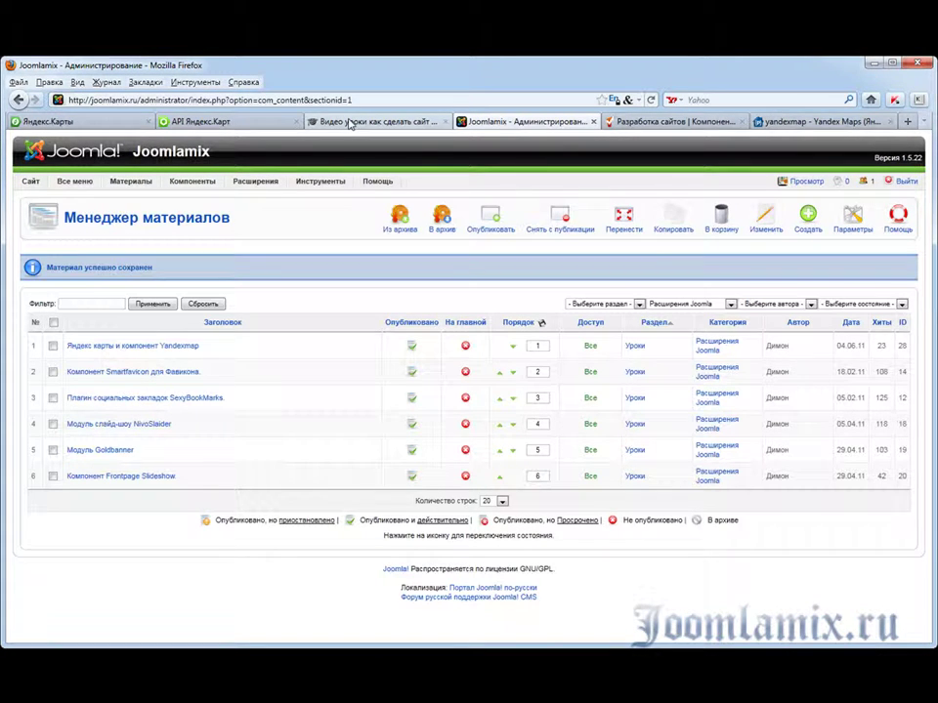
left_click(371, 122)
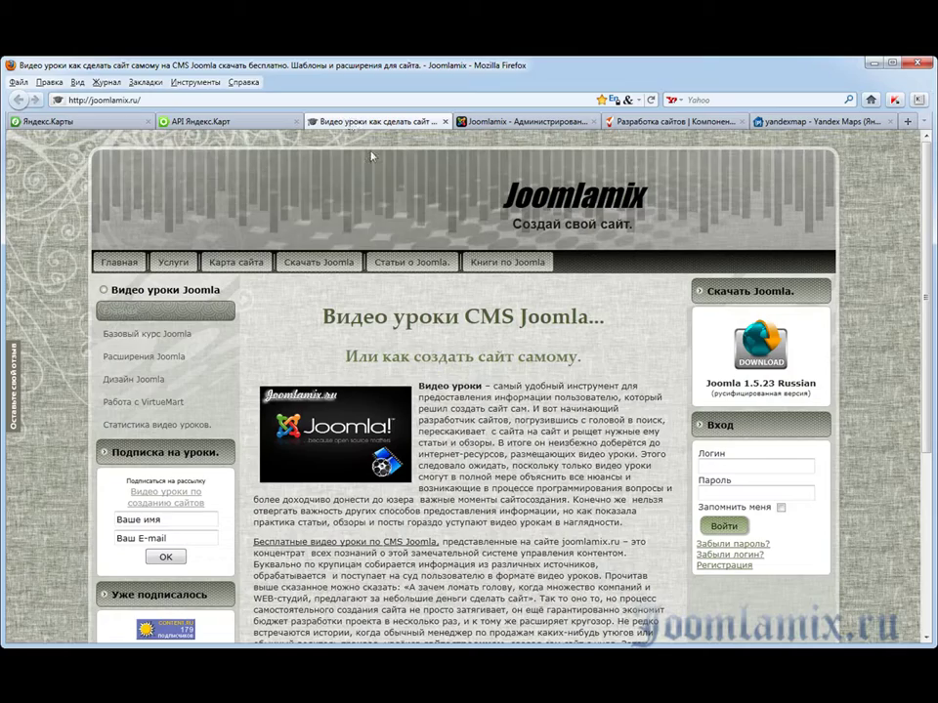
left_click(155, 358)
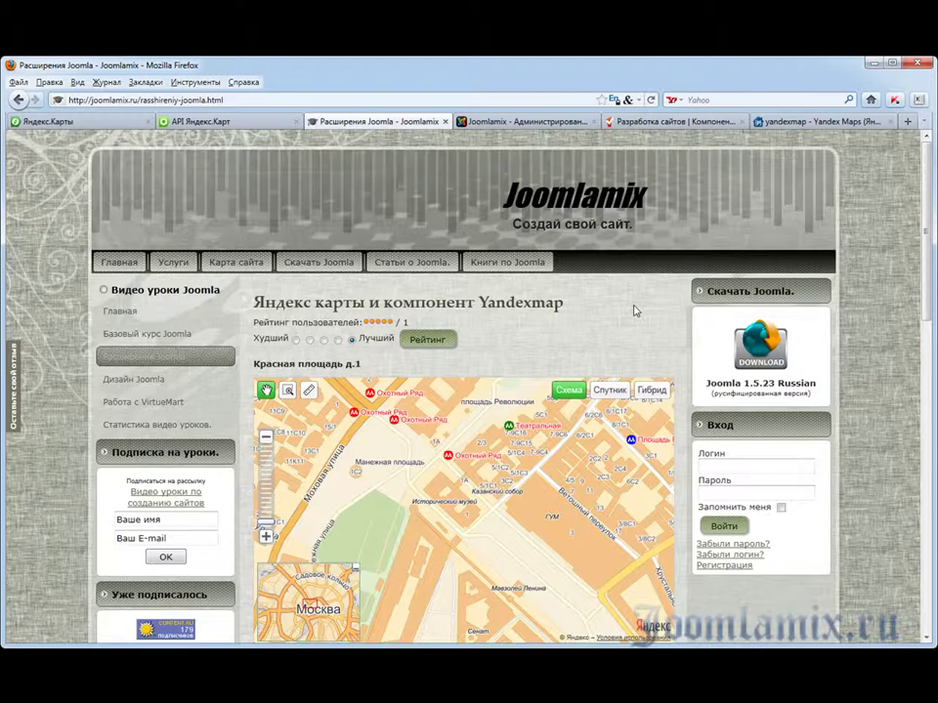
scroll(631, 298, "down", 1)
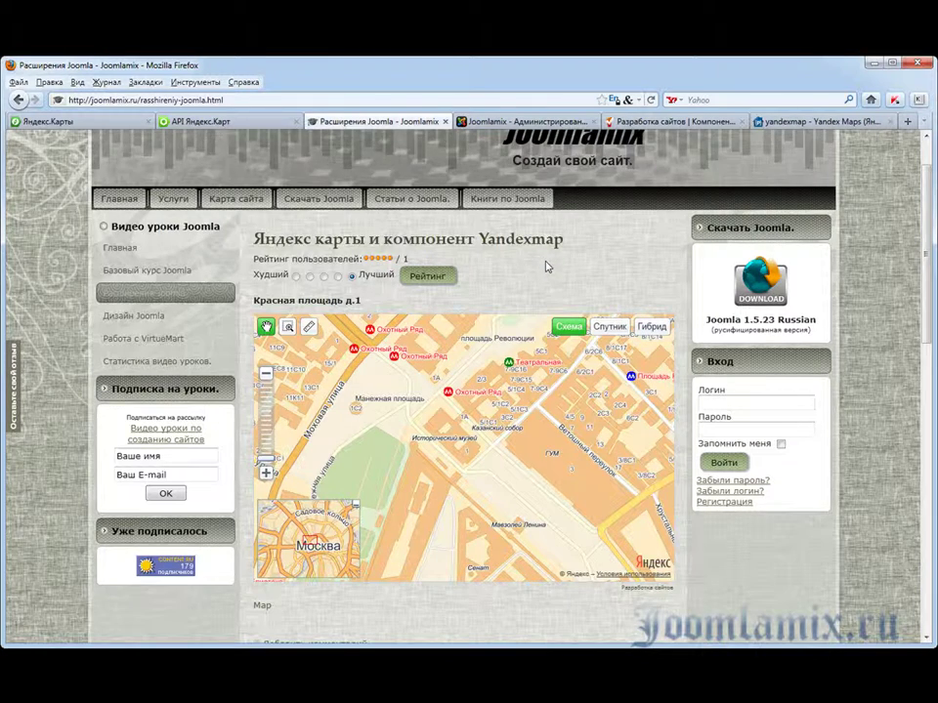
scroll(547, 264, "down", 1)
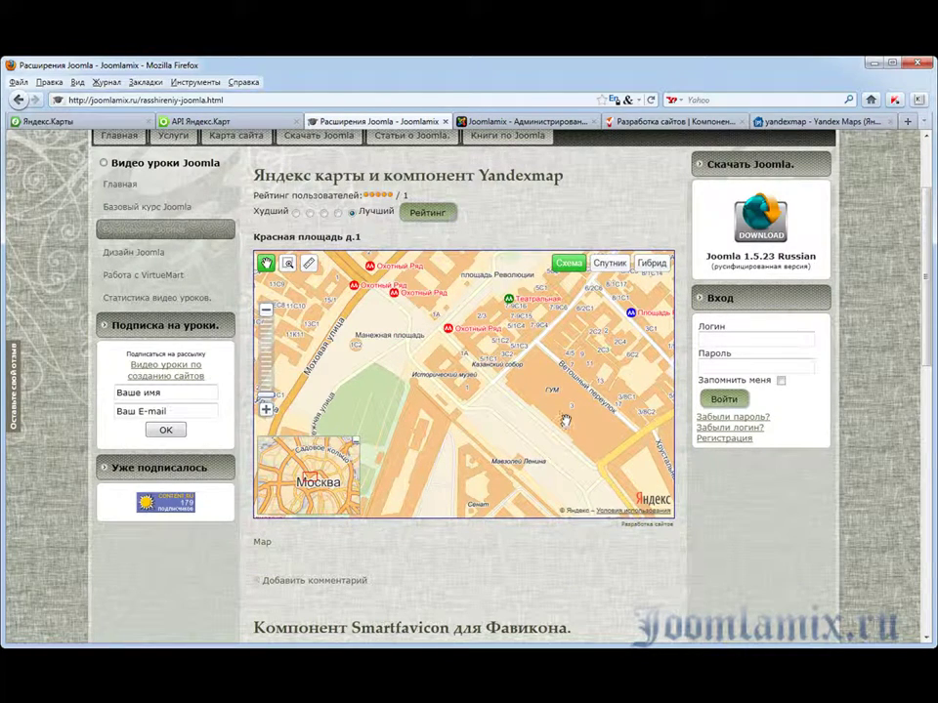
left_click_drag(382, 360, 354, 383)
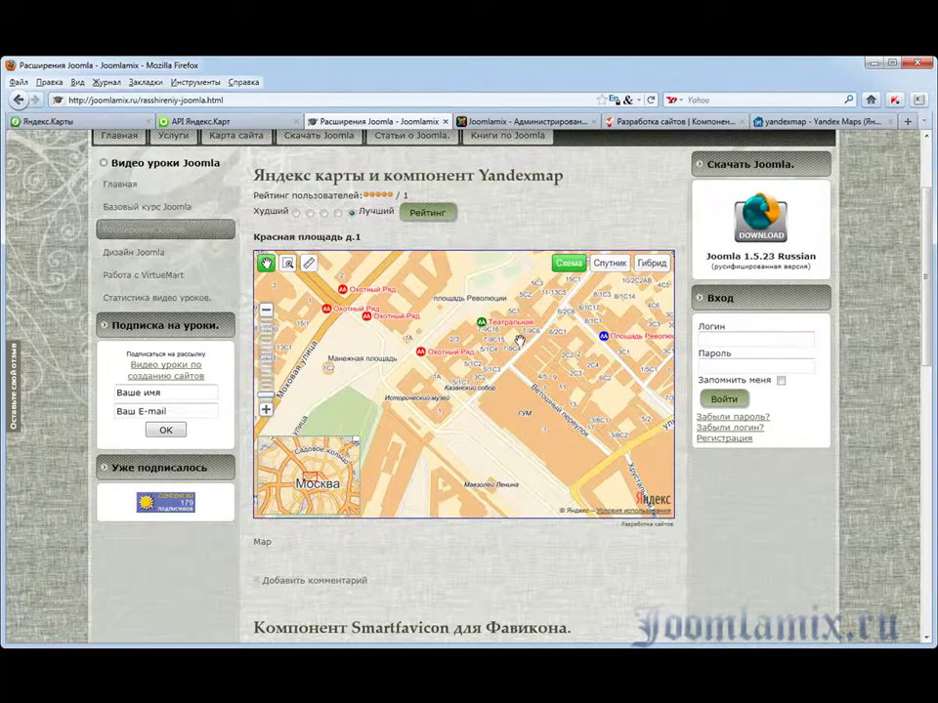
left_click(610, 264)
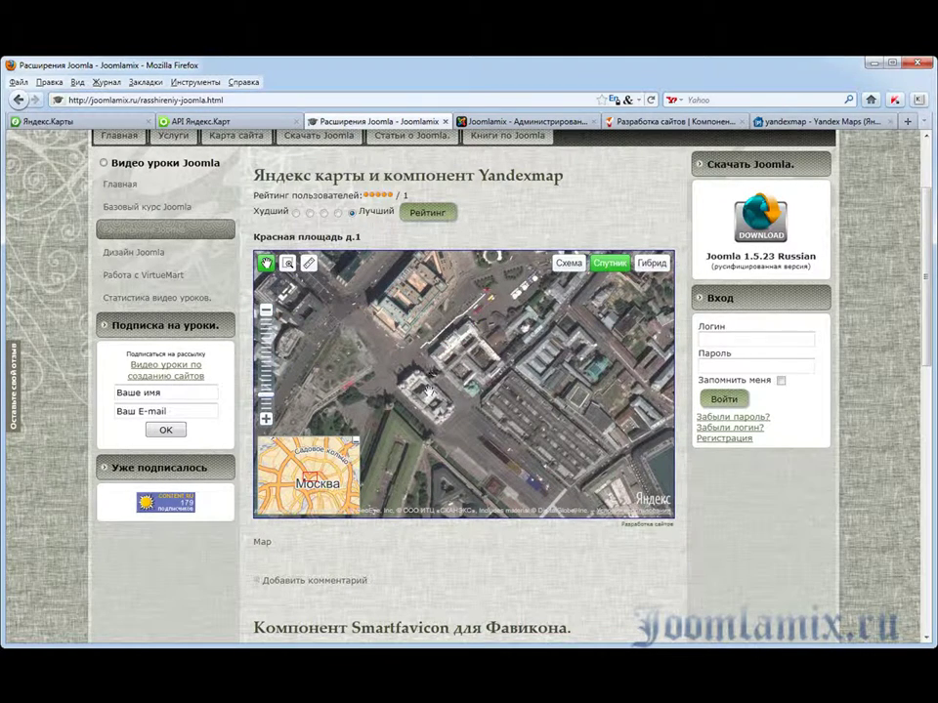
left_click(571, 265)
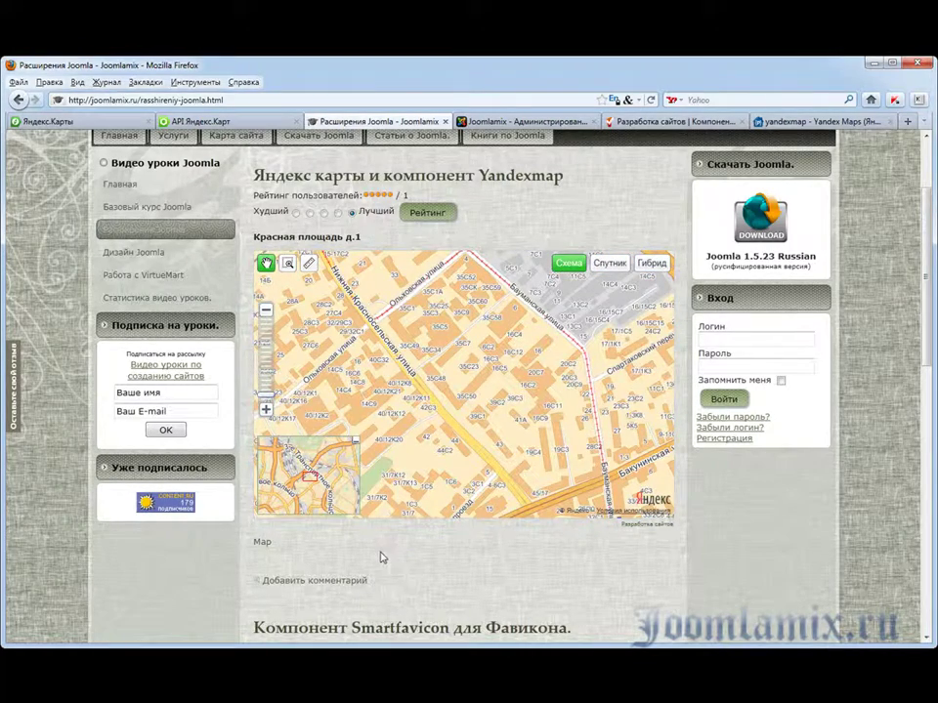
left_click(263, 544)
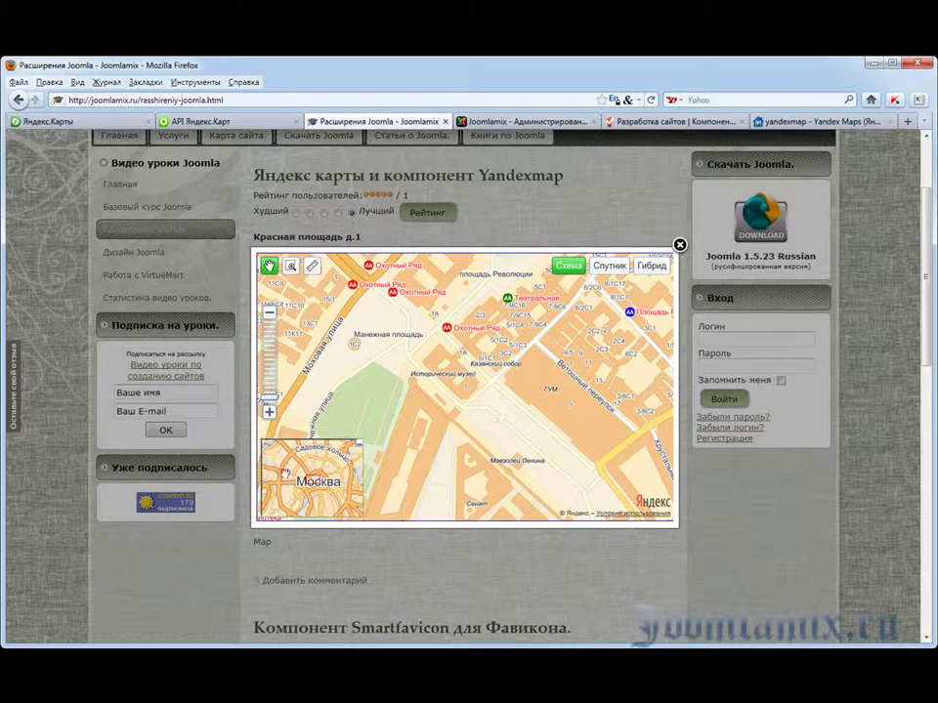
left_click(679, 244)
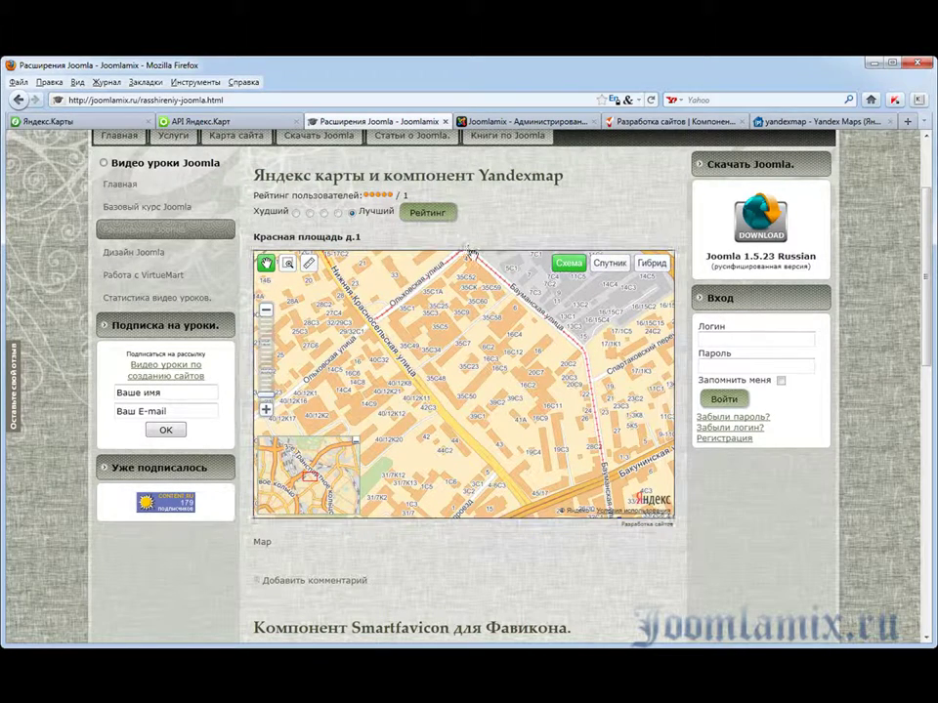
Open the Красная Площадь map for editing in the Yandex Maps component
left_click(491, 125)
mouse_move(149, 188)
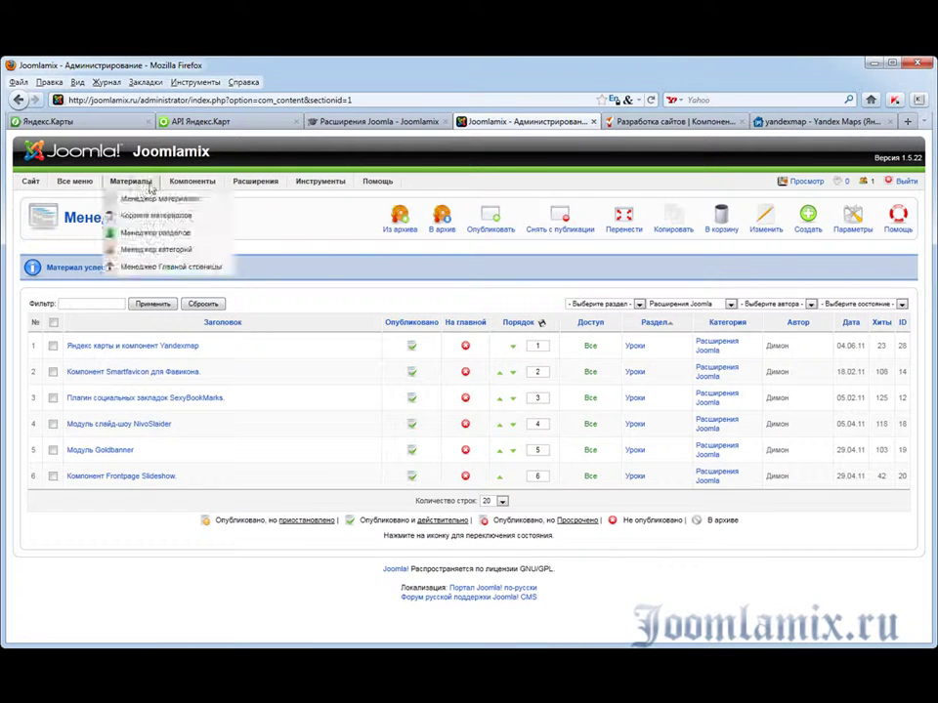
mouse_move(200, 182)
left_click(213, 332)
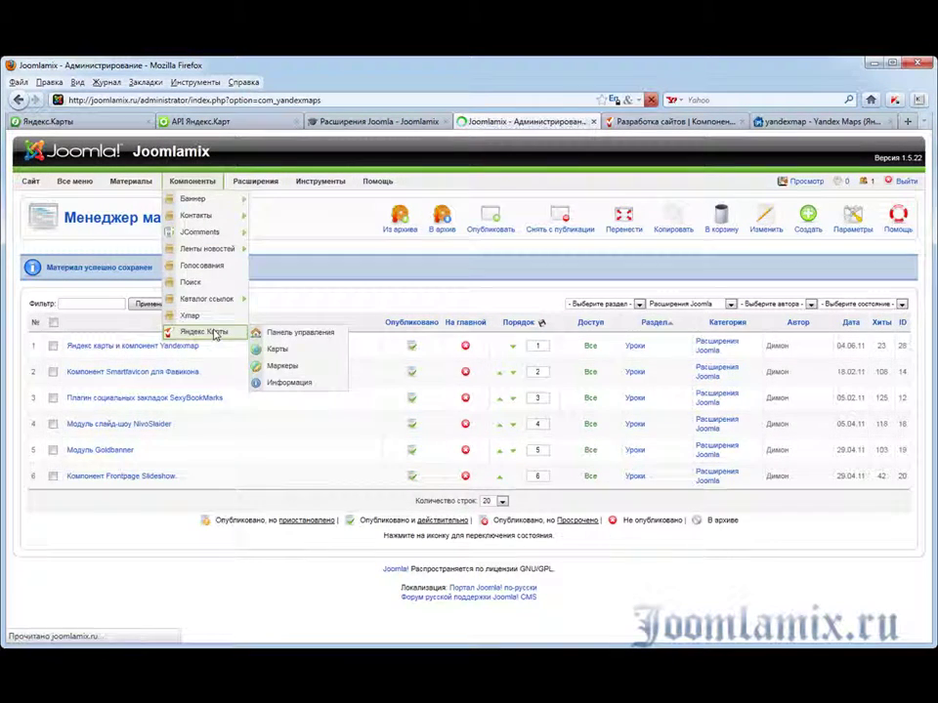
left_click(139, 257)
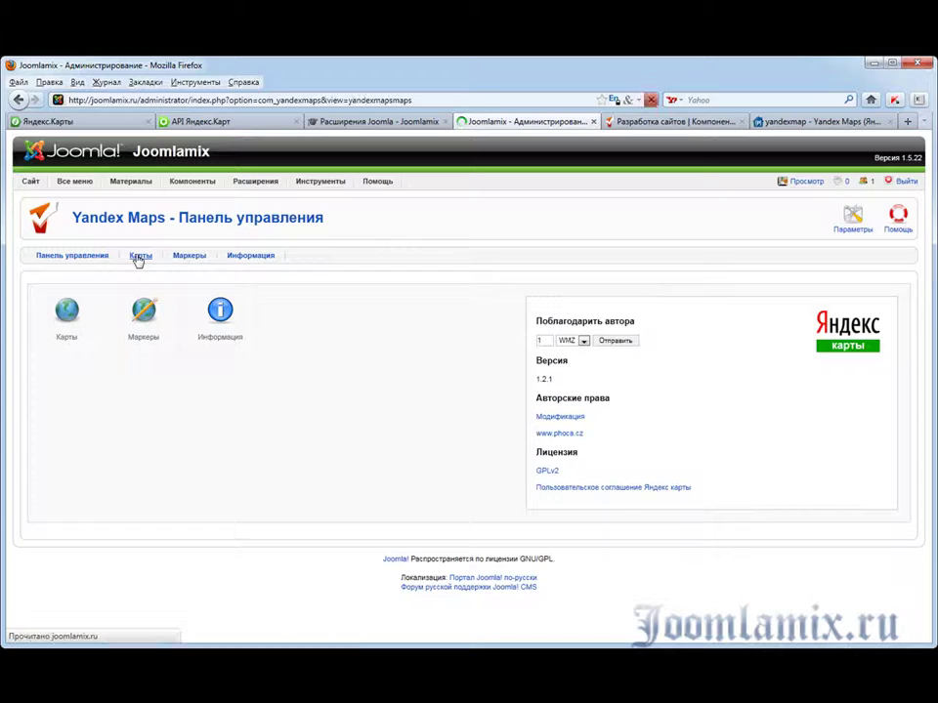
left_click(121, 329)
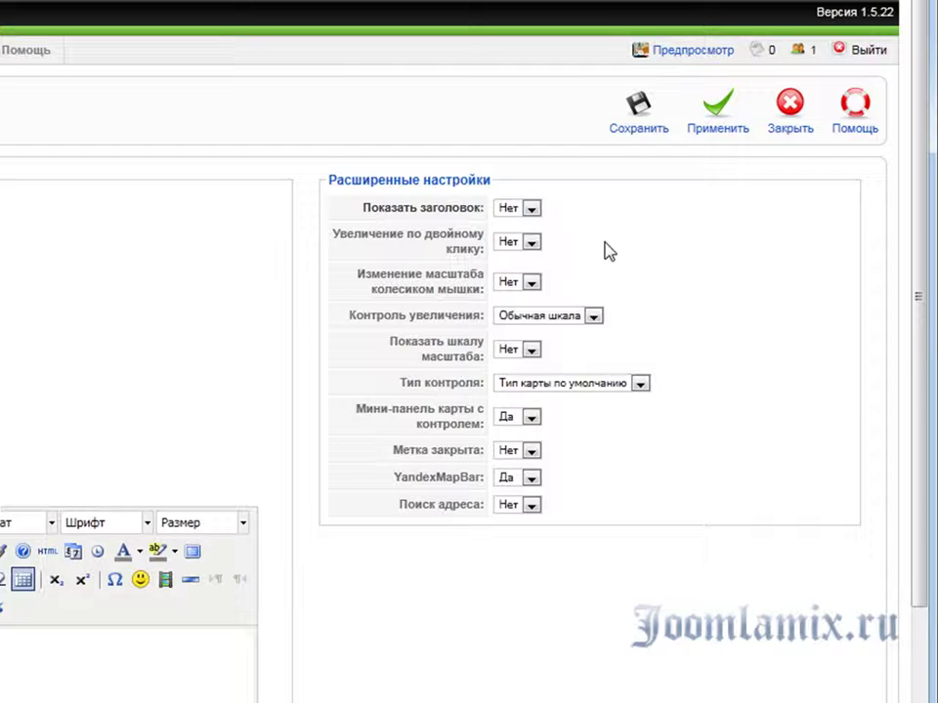
Set zoom control to Две кнопки, mini-panel to Нет, address search to Да, and apply
left_click(593, 318)
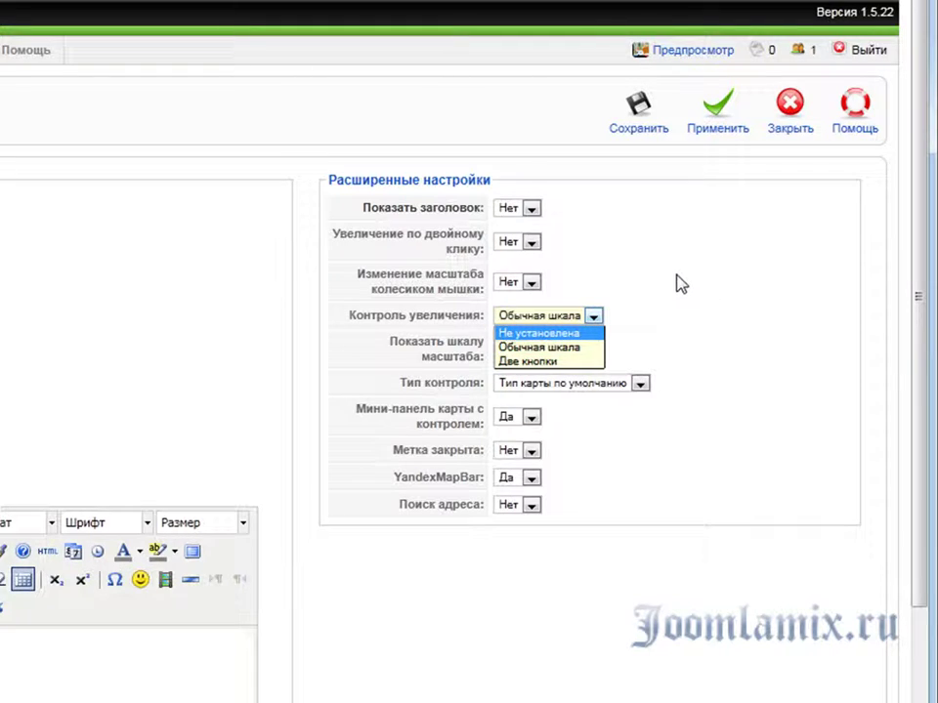
left_click(555, 361)
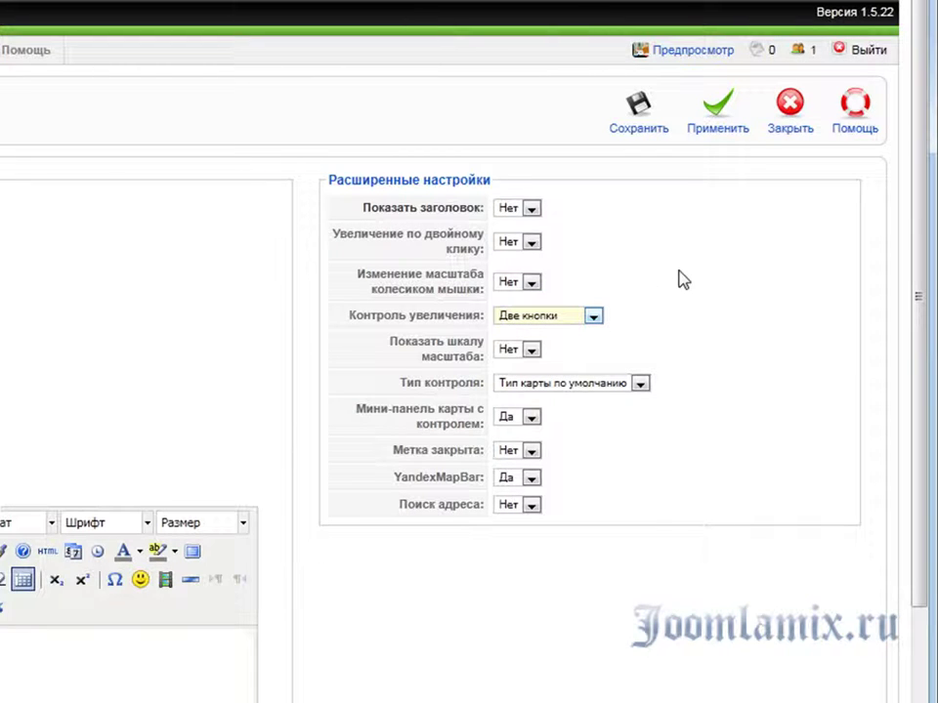
left_click(530, 351)
left_click(531, 364)
left_click(639, 384)
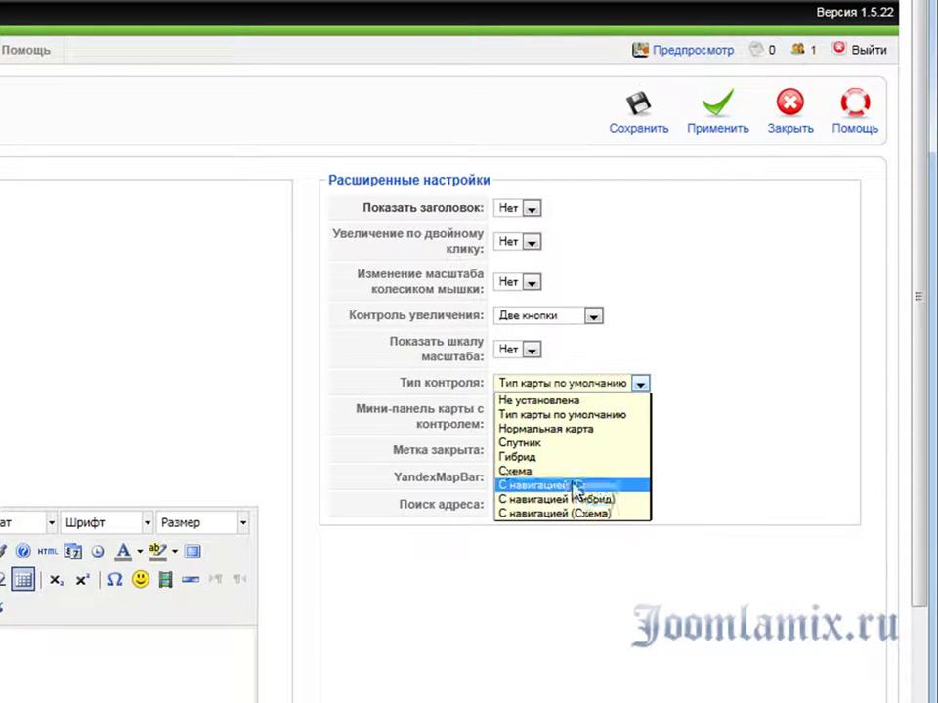
left_click(676, 334)
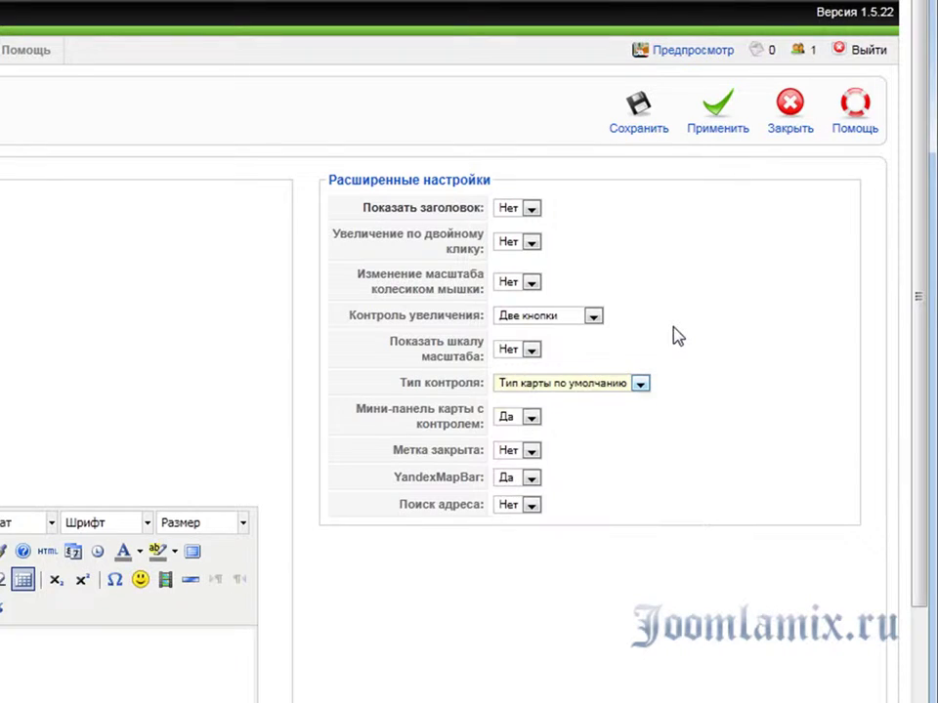
left_click(533, 420)
left_click(531, 433)
left_click(523, 507)
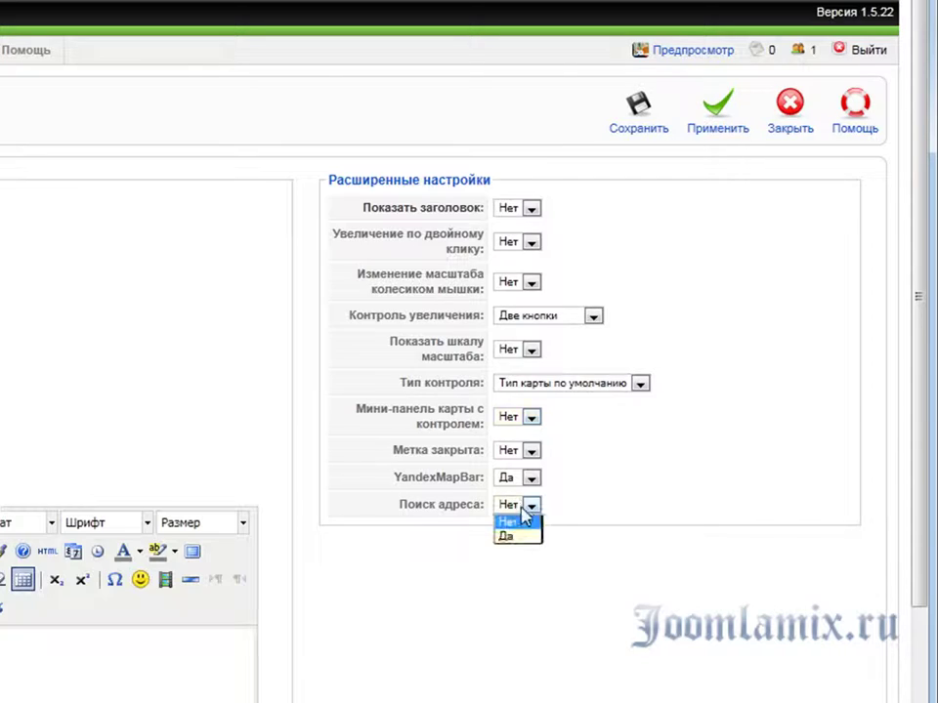
left_click(517, 537)
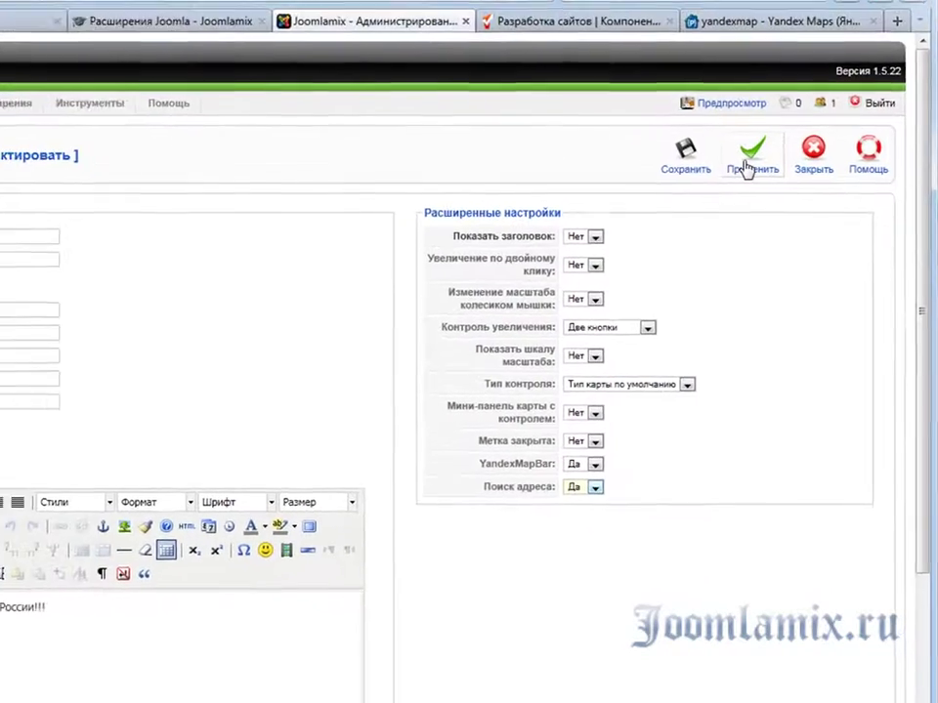
left_click(717, 115)
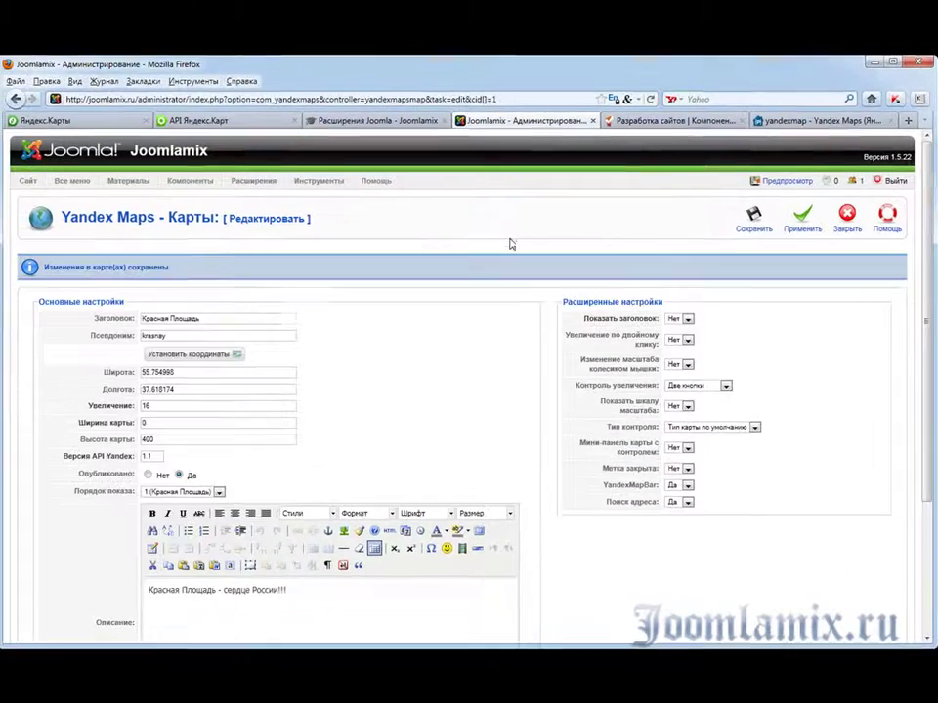
Reload the article and try the Red Square map's new Поиск на карте search box
left_click(332, 121)
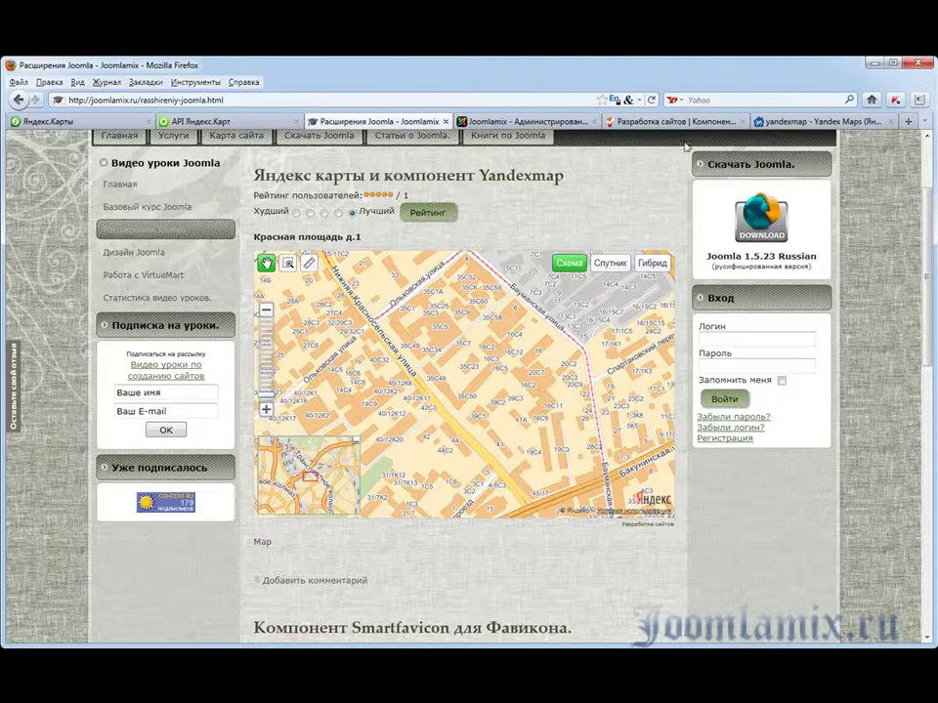
left_click(651, 100)
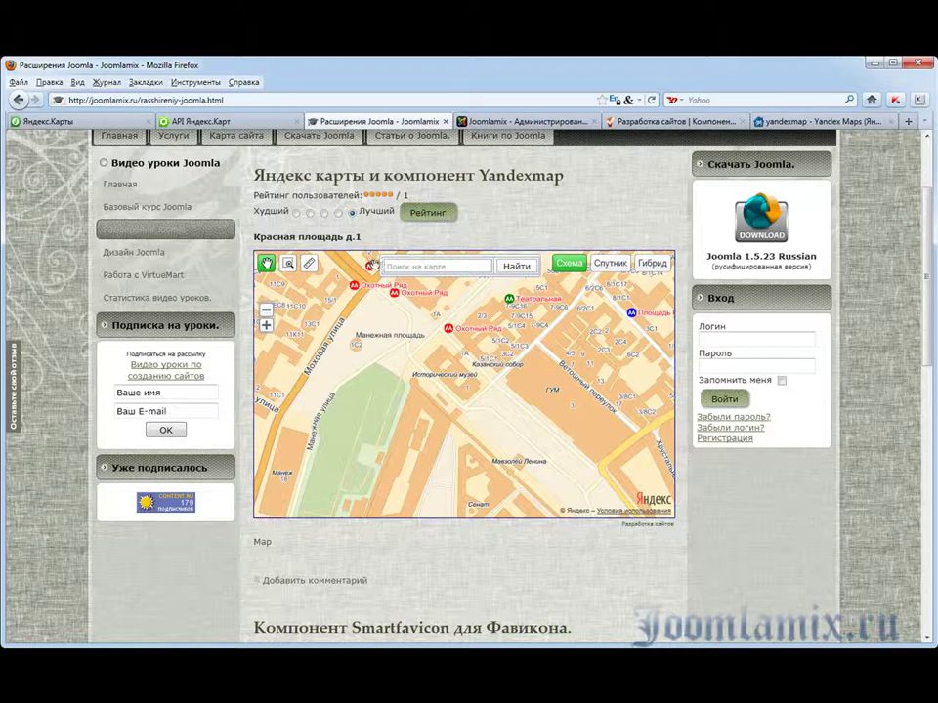
left_click(466, 265)
left_click_drag(262, 513, 404, 531)
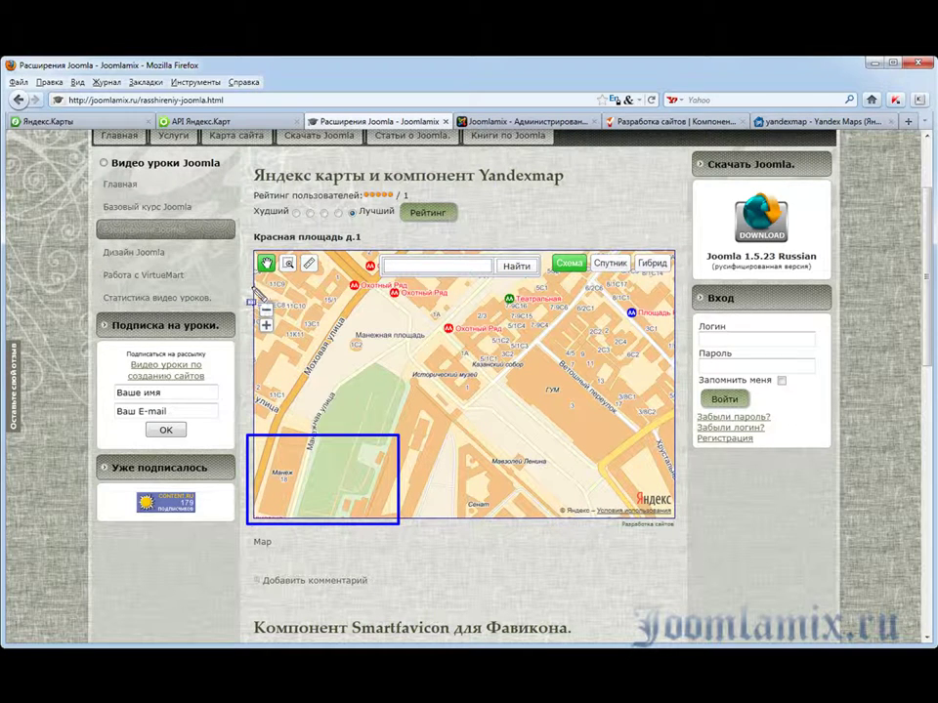
left_click_drag(250, 292, 291, 338)
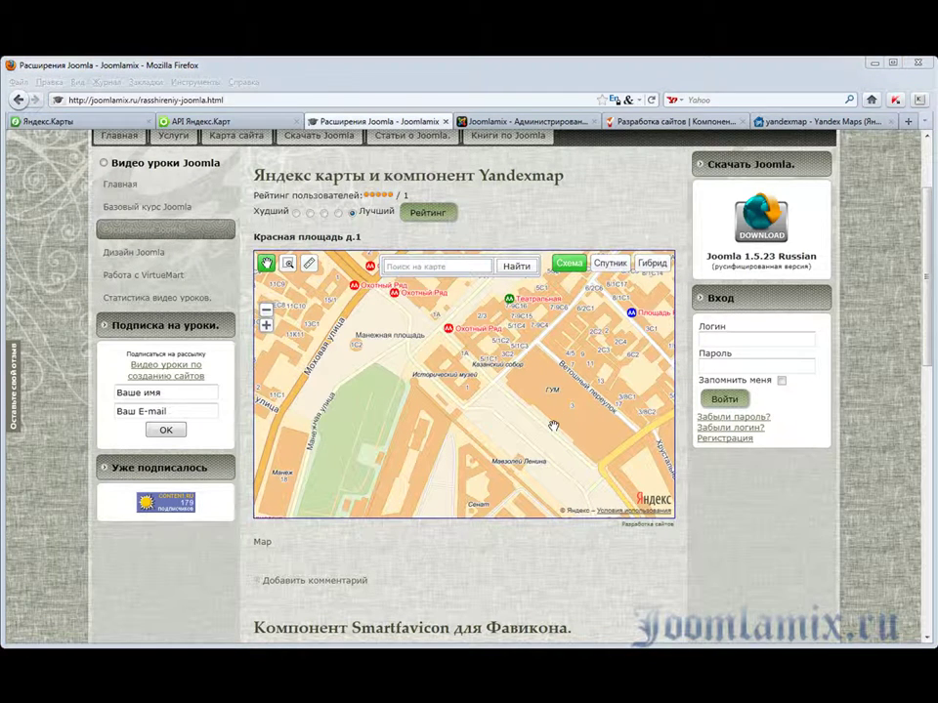
Save and close the Красная Площадь map, then go to the Plugin Manager
left_click(525, 122)
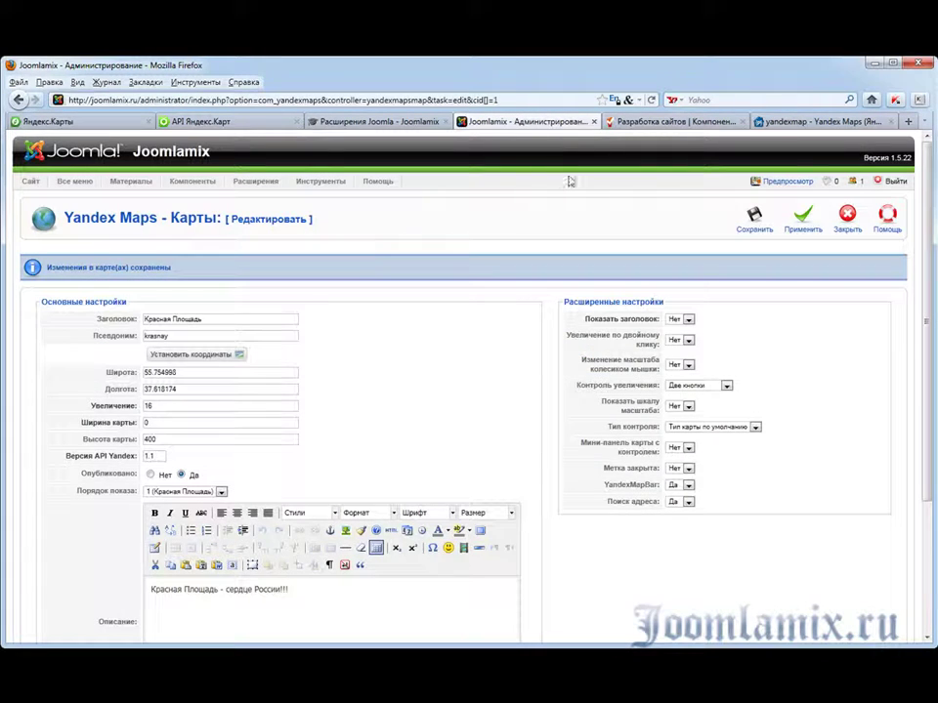
left_click(747, 224)
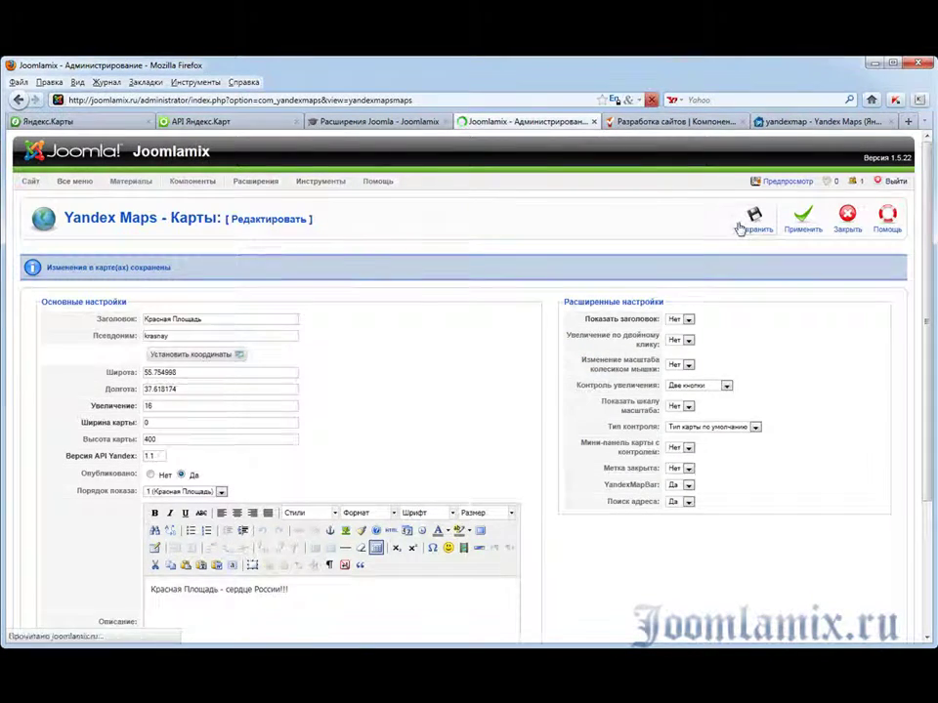
mouse_move(255, 182)
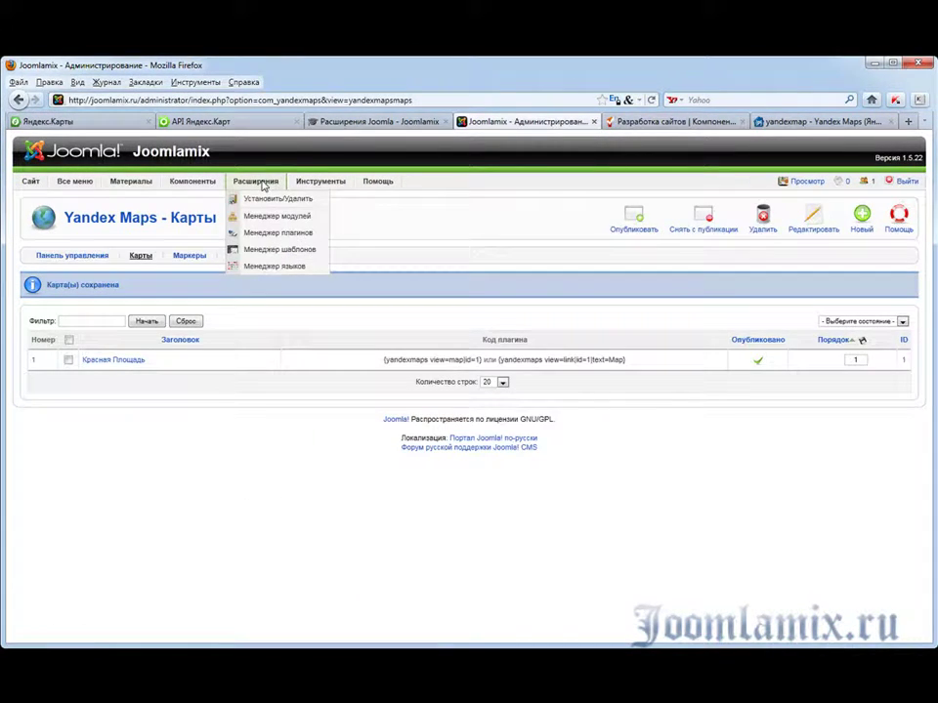
left_click(281, 233)
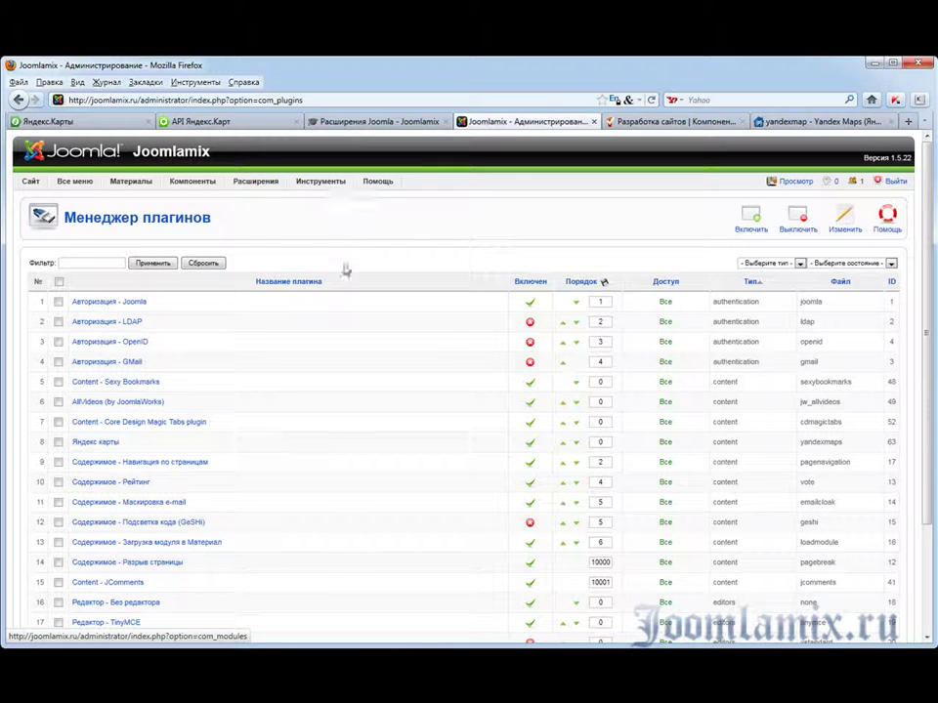
Set Яндекс карты to show the map description and use Popup окно with #000000 at 30 %, then save
left_click(99, 444)
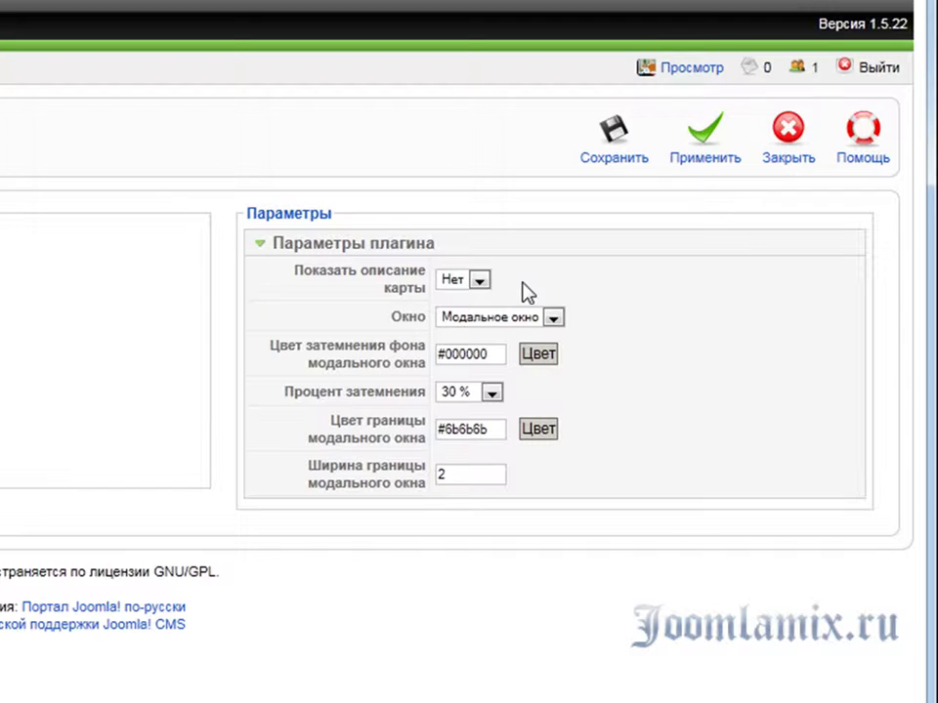
left_click(479, 282)
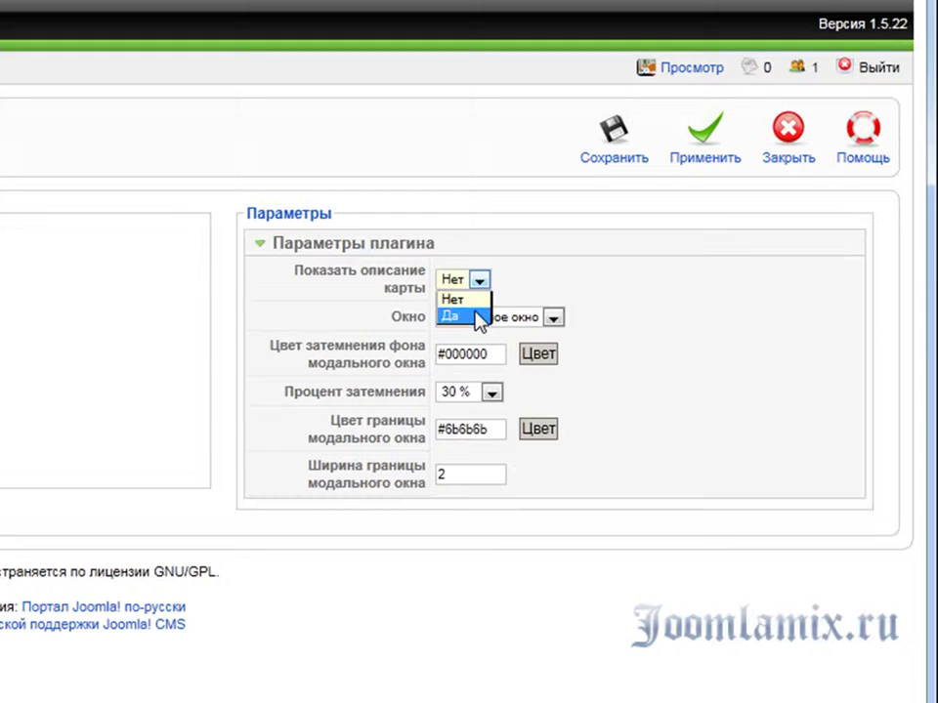
left_click(478, 318)
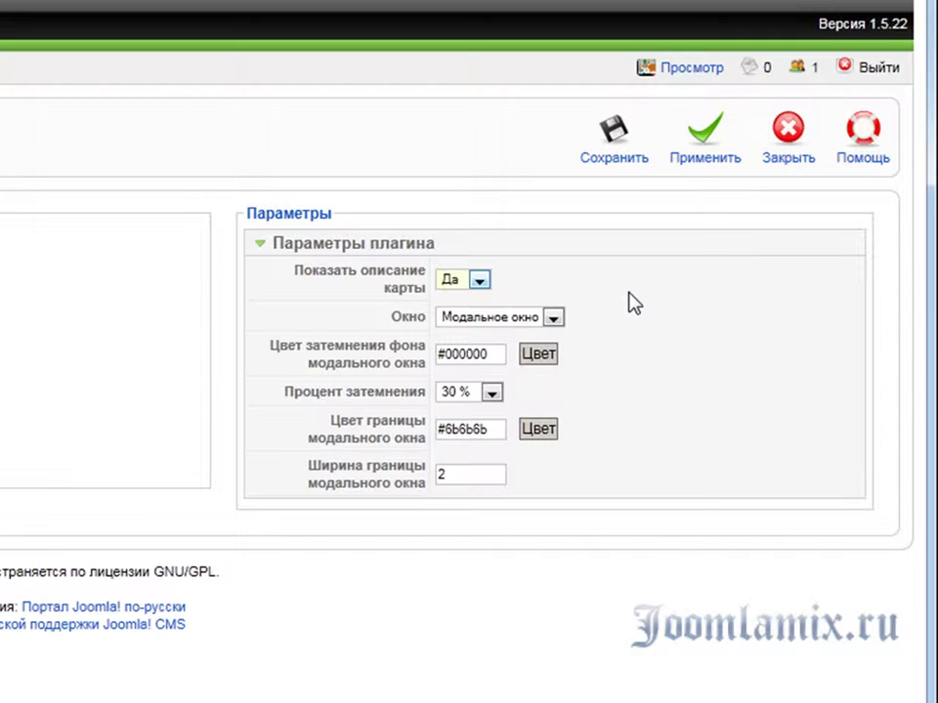
key("Tab")
left_click(553, 317)
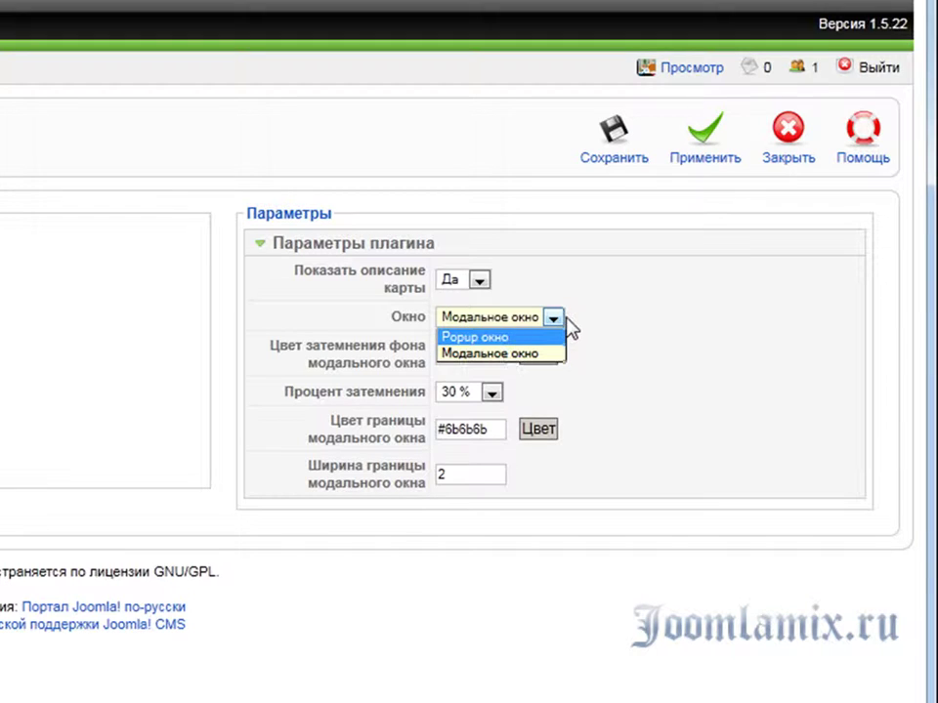
left_click(503, 337)
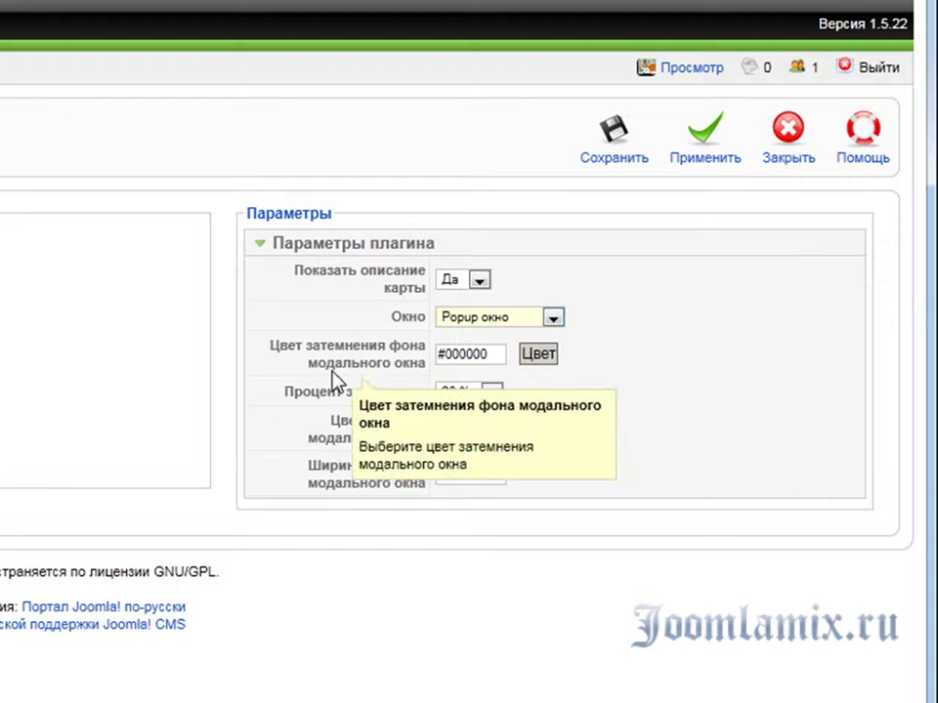
left_click(543, 359)
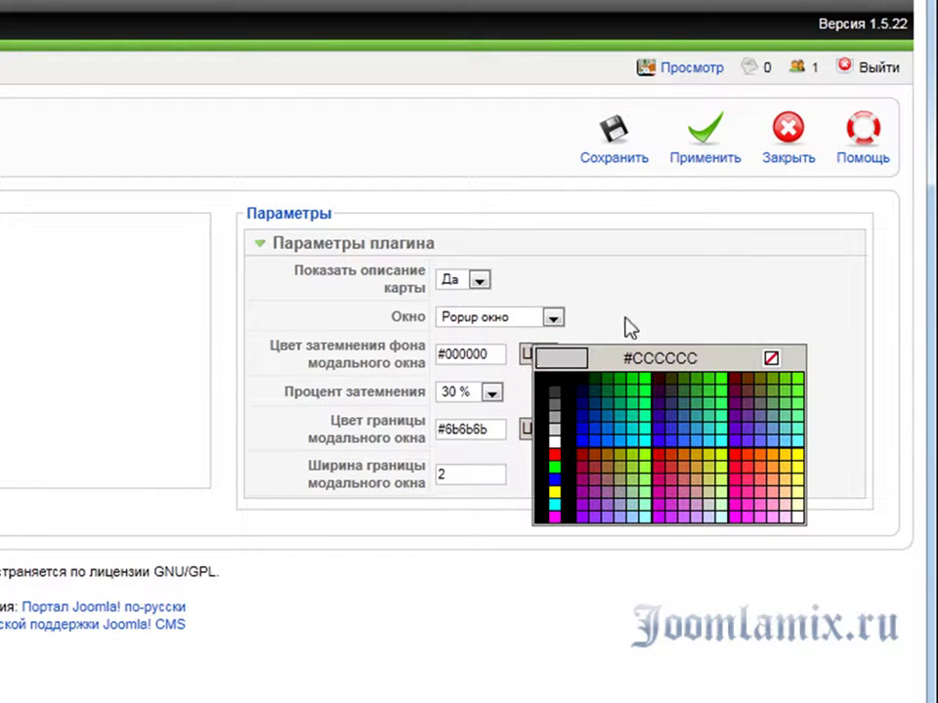
left_click(492, 392)
left_click(493, 393)
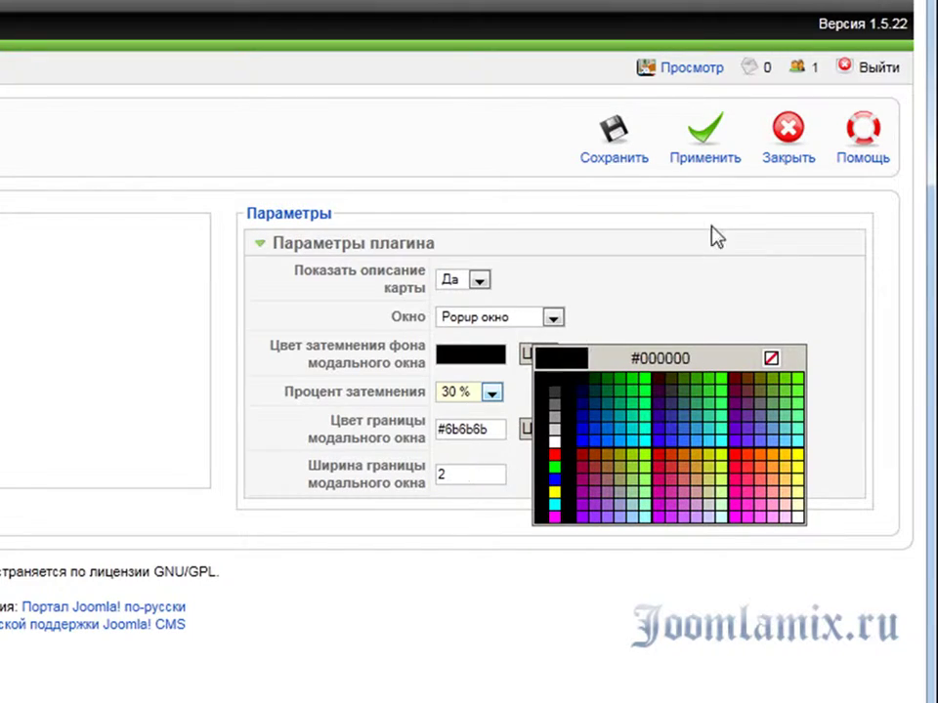
left_click(614, 156)
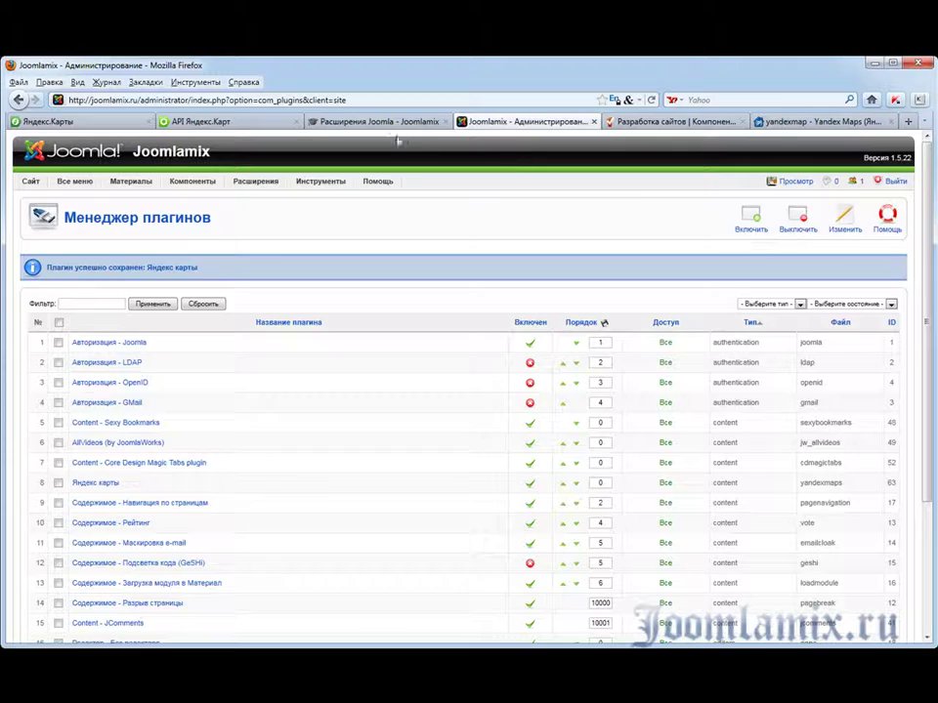
On the article page, preview the map from the Map link, close the lightbox, and reload
left_click(385, 121)
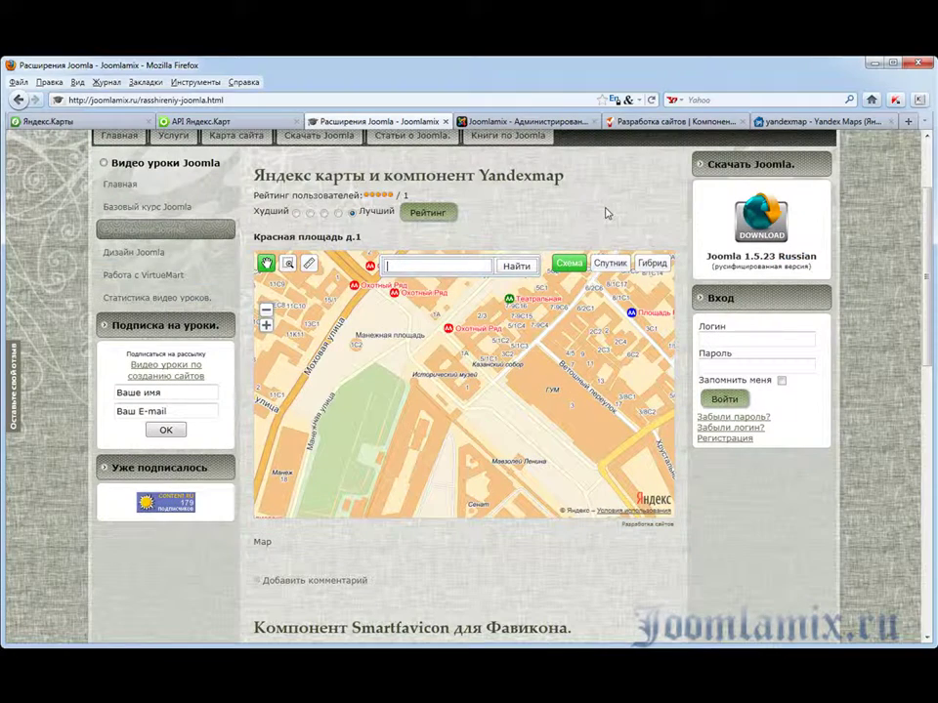
left_click(265, 544)
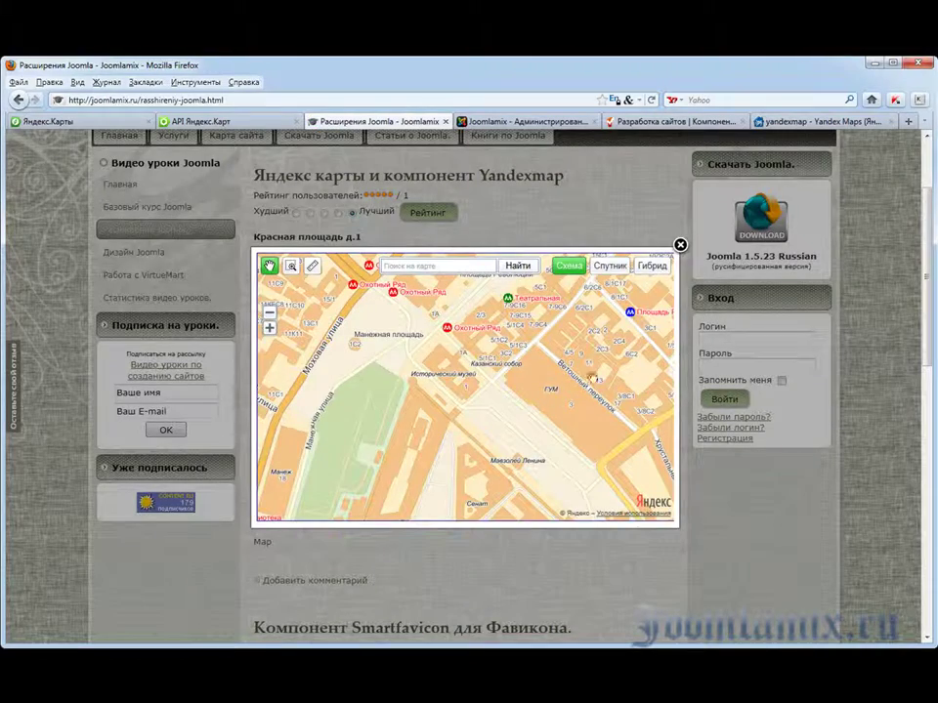
left_click(680, 245)
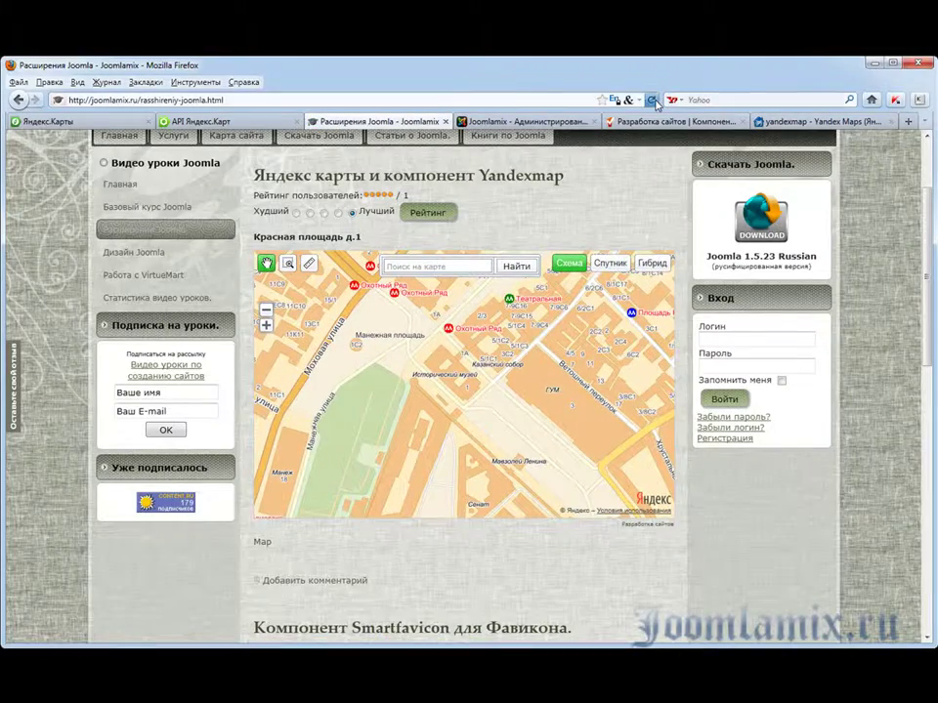
left_click(653, 101)
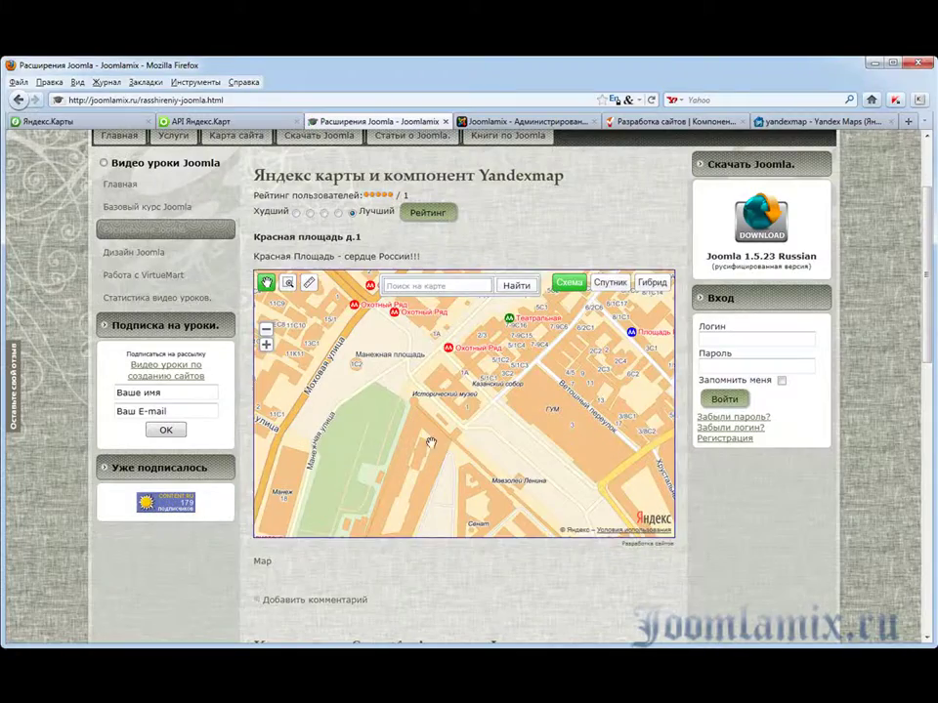
Open the Map link in a separate popup window, pan and zoom the map, then close it
left_click(262, 566)
left_click_drag(318, 90, 574, 204)
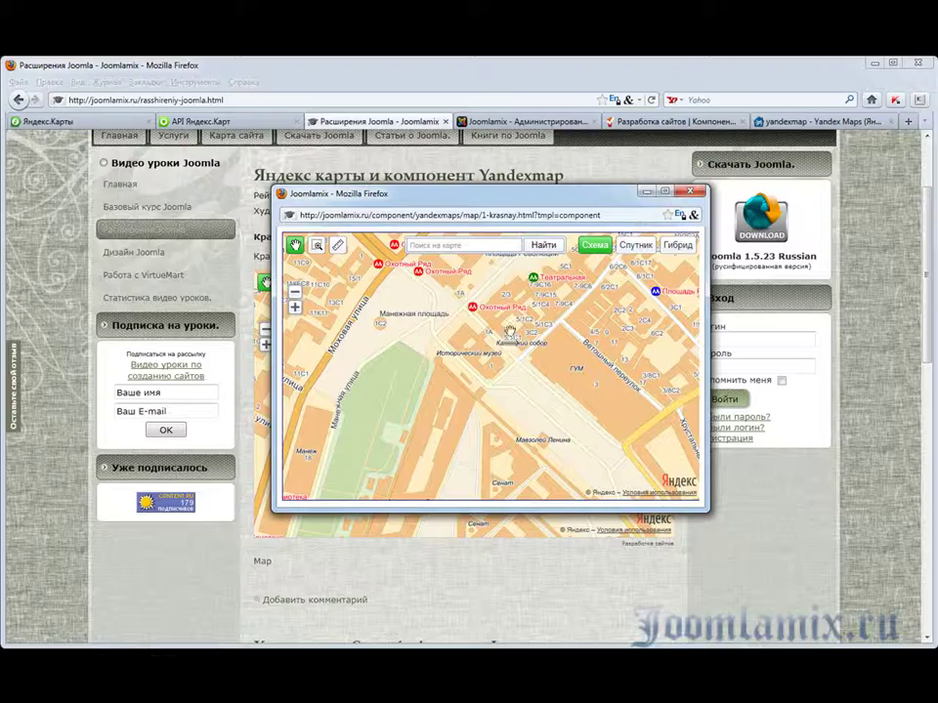
left_click_drag(510, 333, 489, 344)
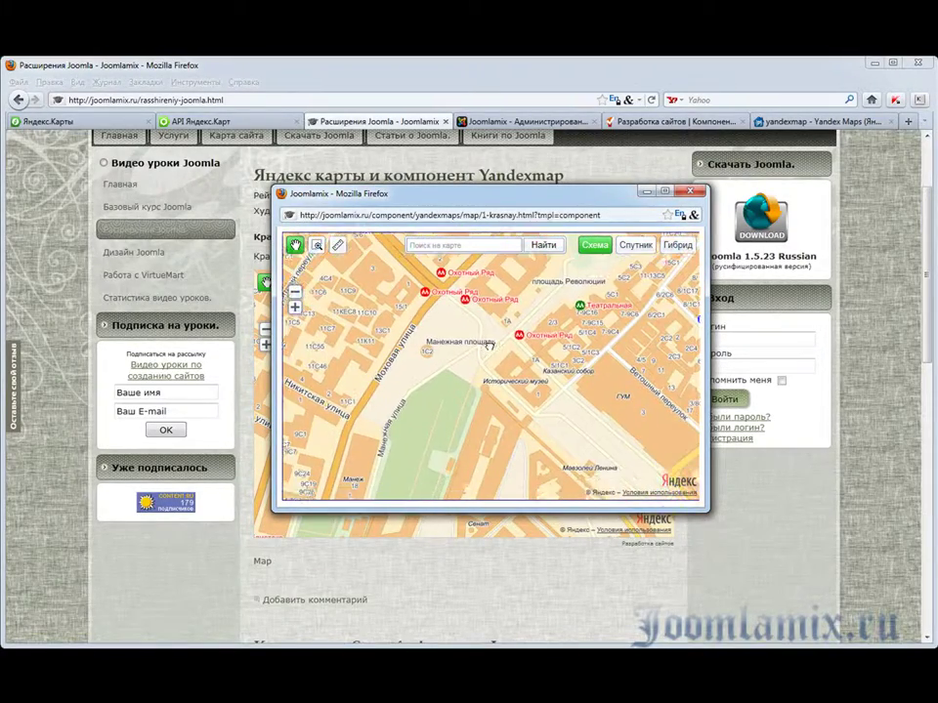
left_click(295, 309)
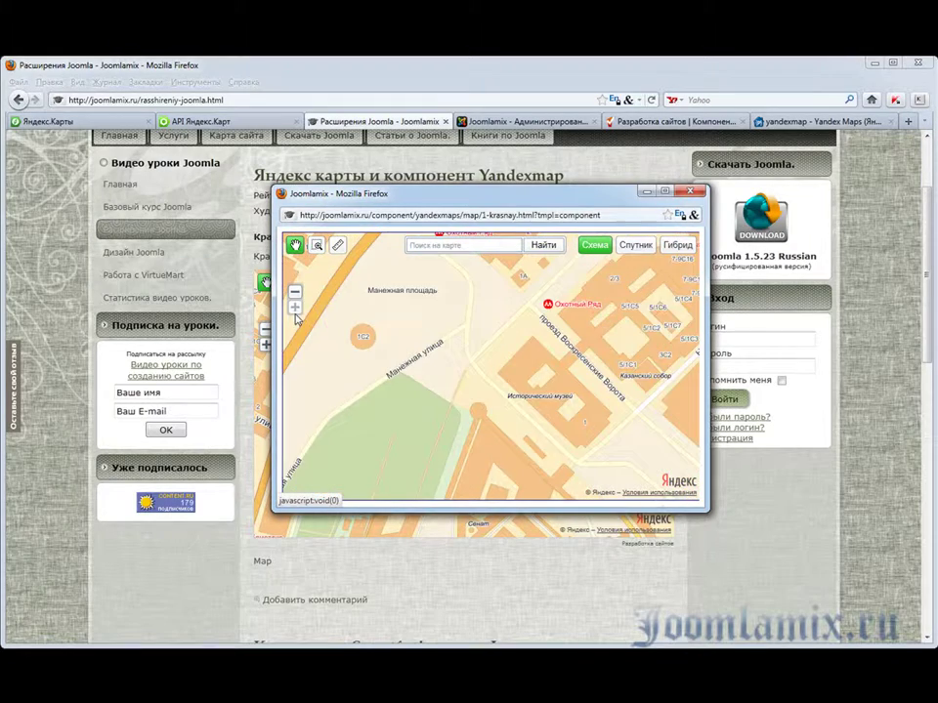
left_click(294, 291)
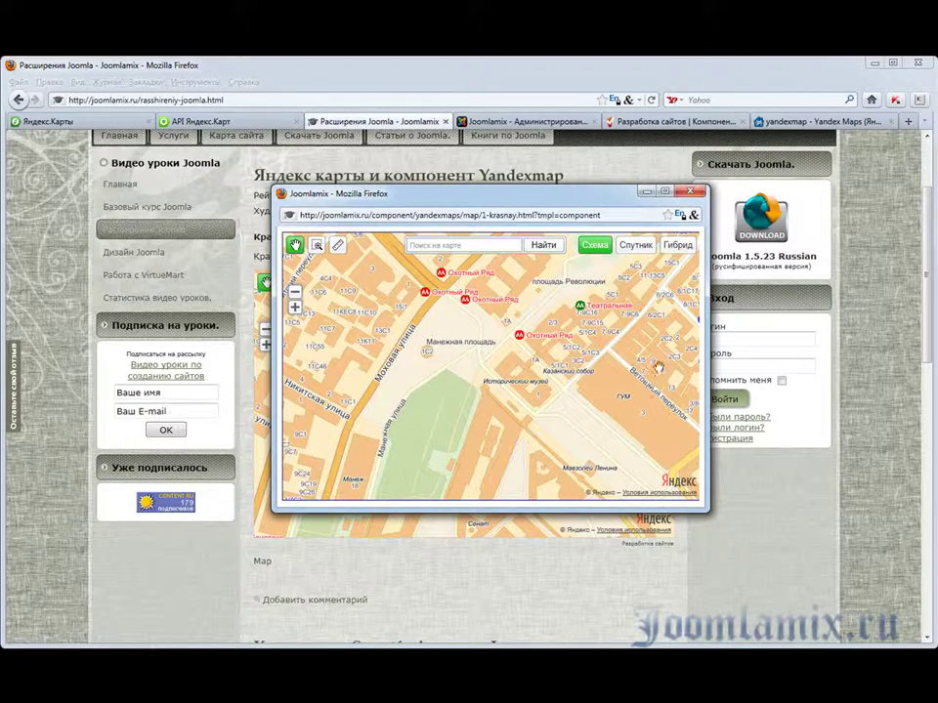
left_click(691, 193)
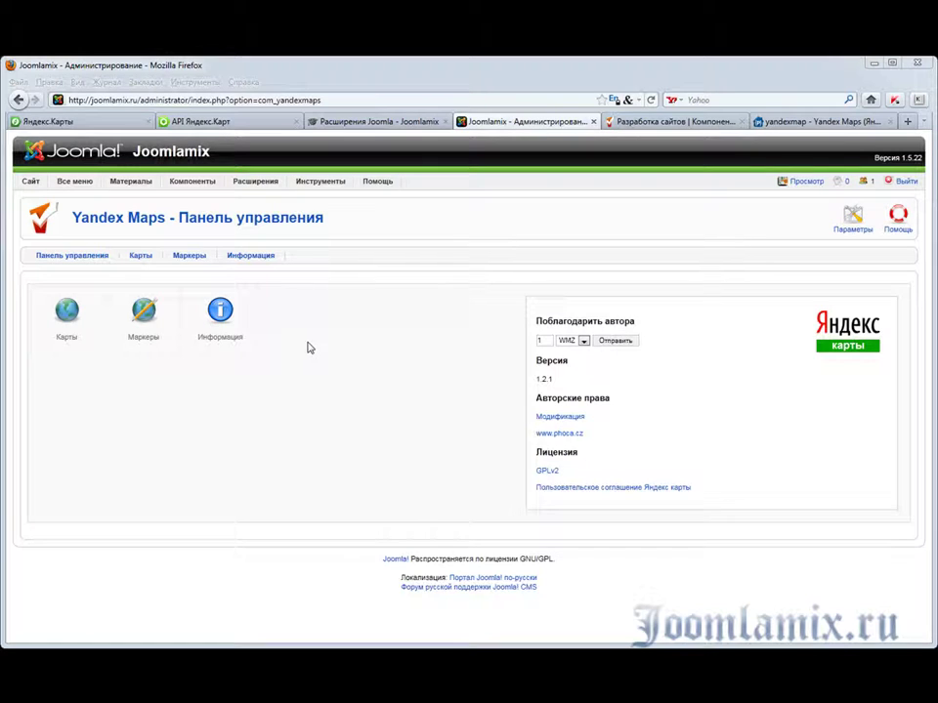
Go to the empty Маркеры list and start a new marker
left_click(189, 255)
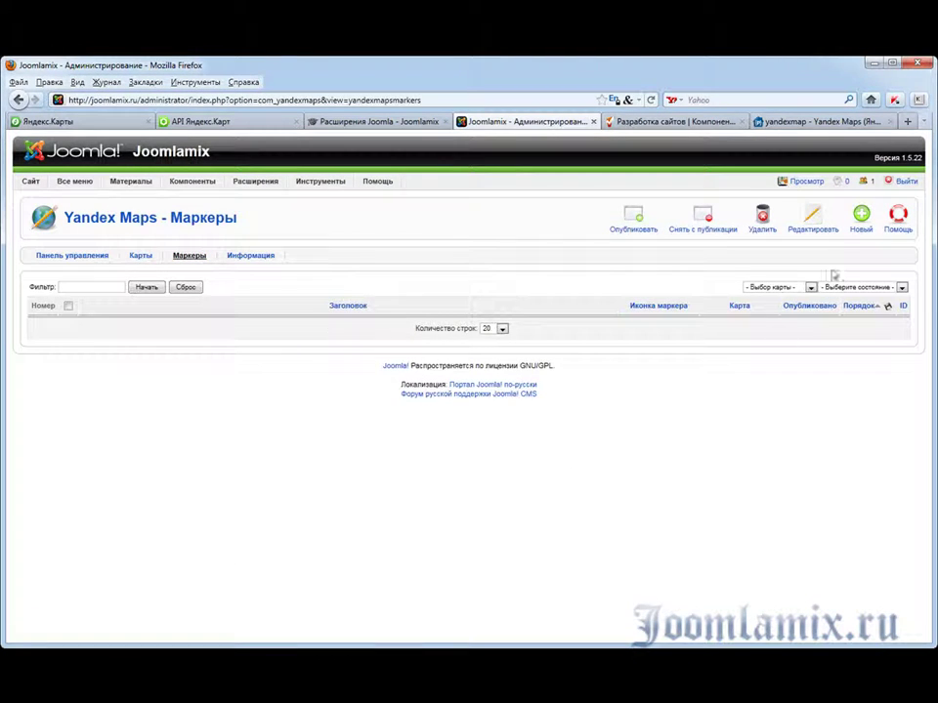
left_click(860, 225)
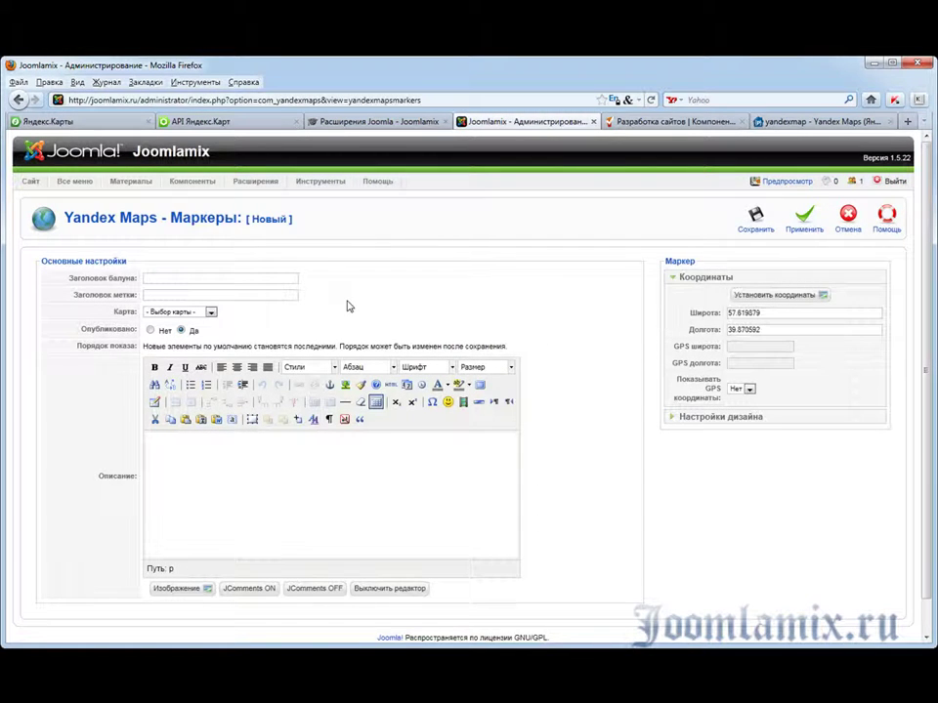
Enter balloon title Красная Площадь and label title Центр, and assign the Красная Площадь map
double_click(211, 278)
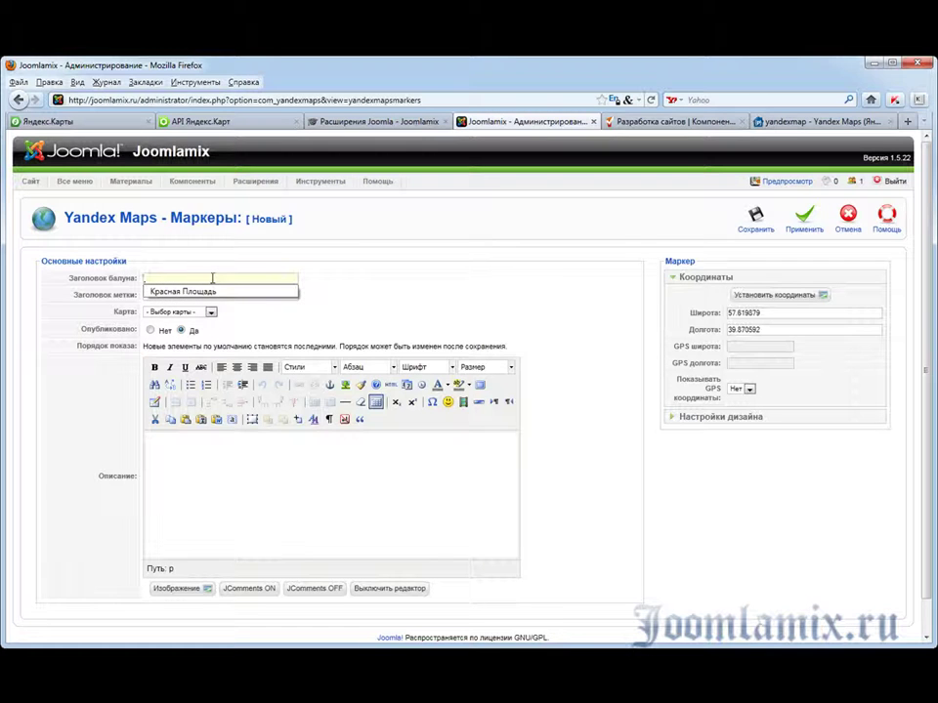
left_click(207, 293)
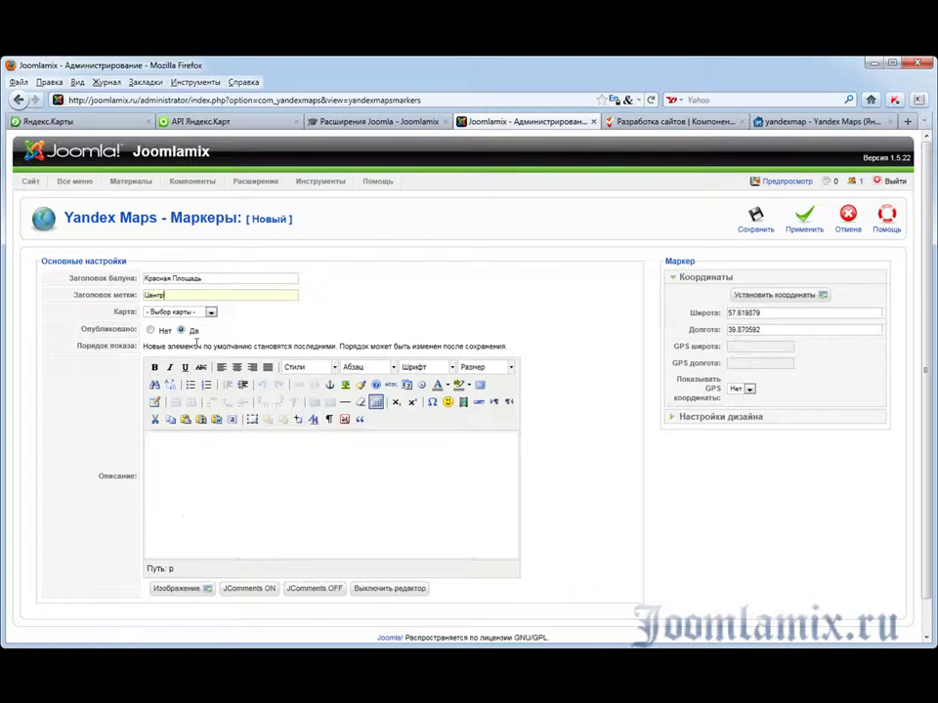
left_click(210, 312)
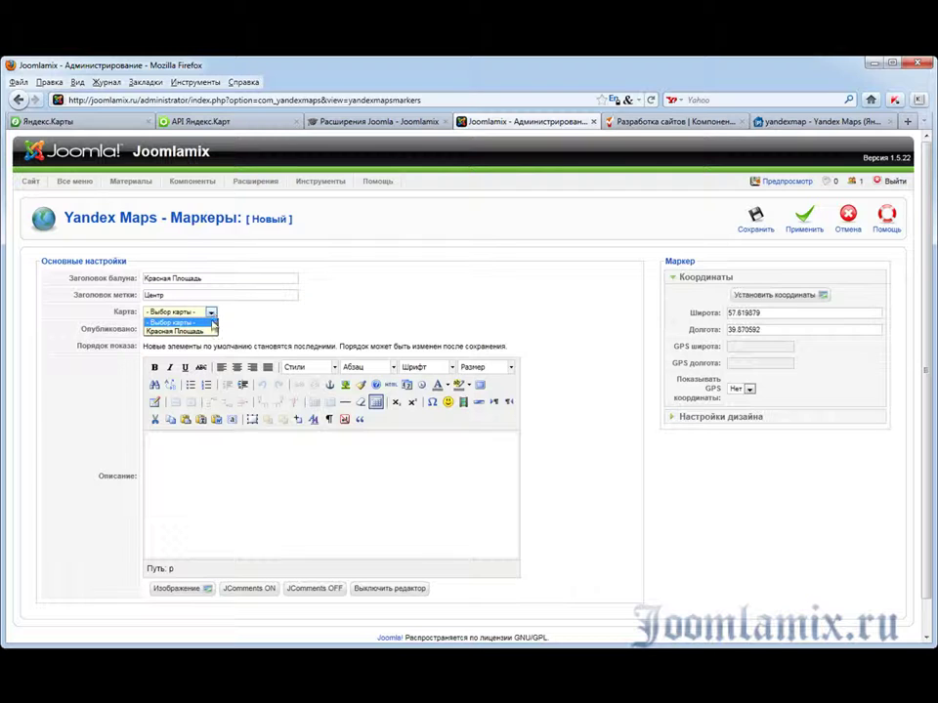
left_click(211, 331)
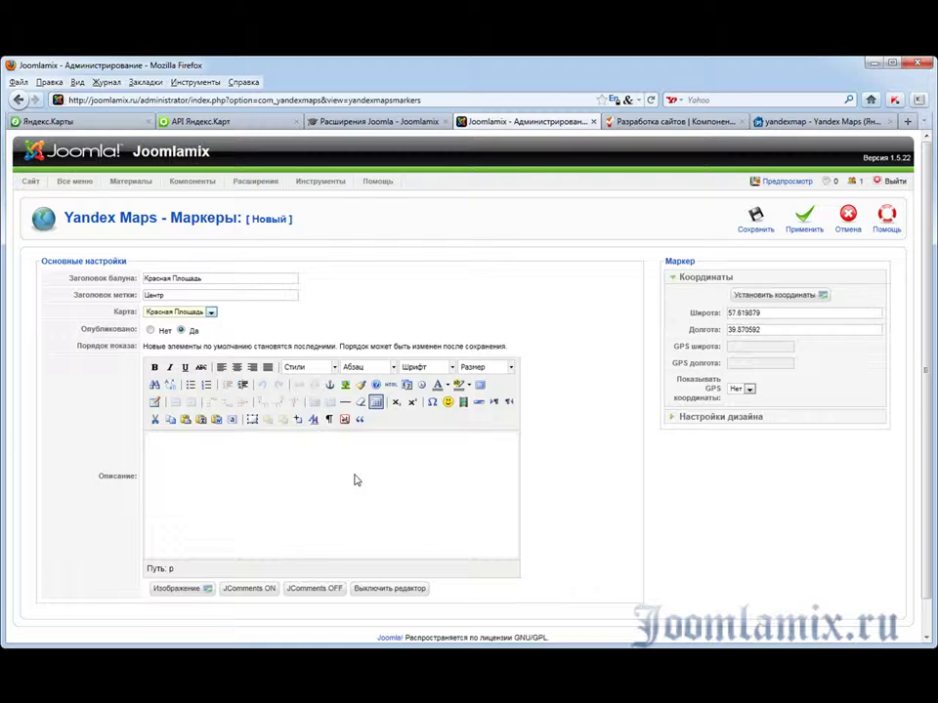
Get coordinates 55.754998, 37.618174 from the address Москва Красная площадь д 1 and save the marker
left_click(780, 295)
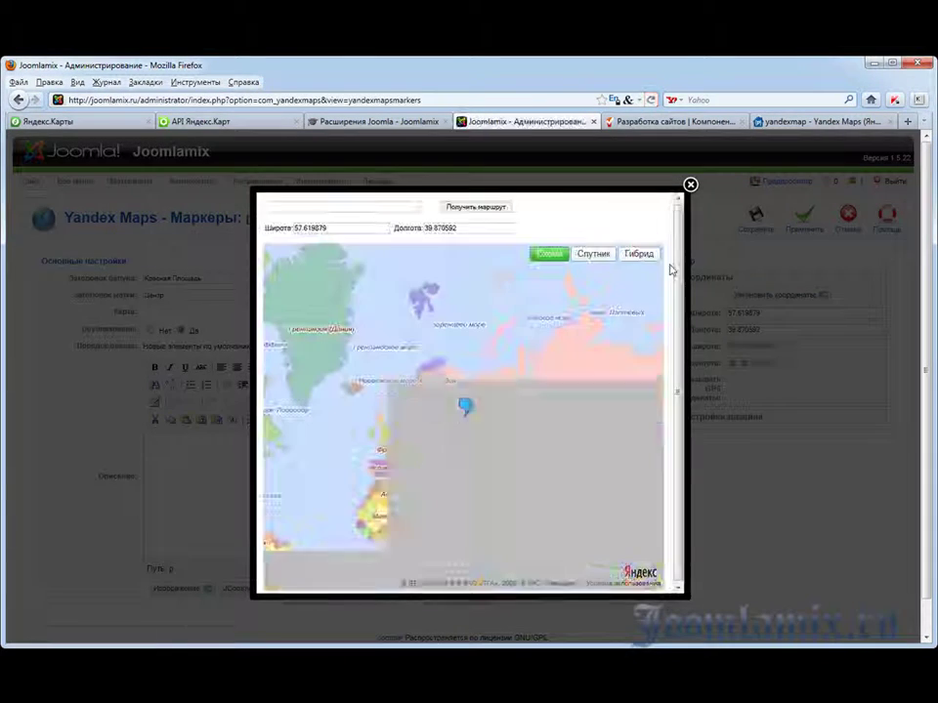
double_click(386, 207)
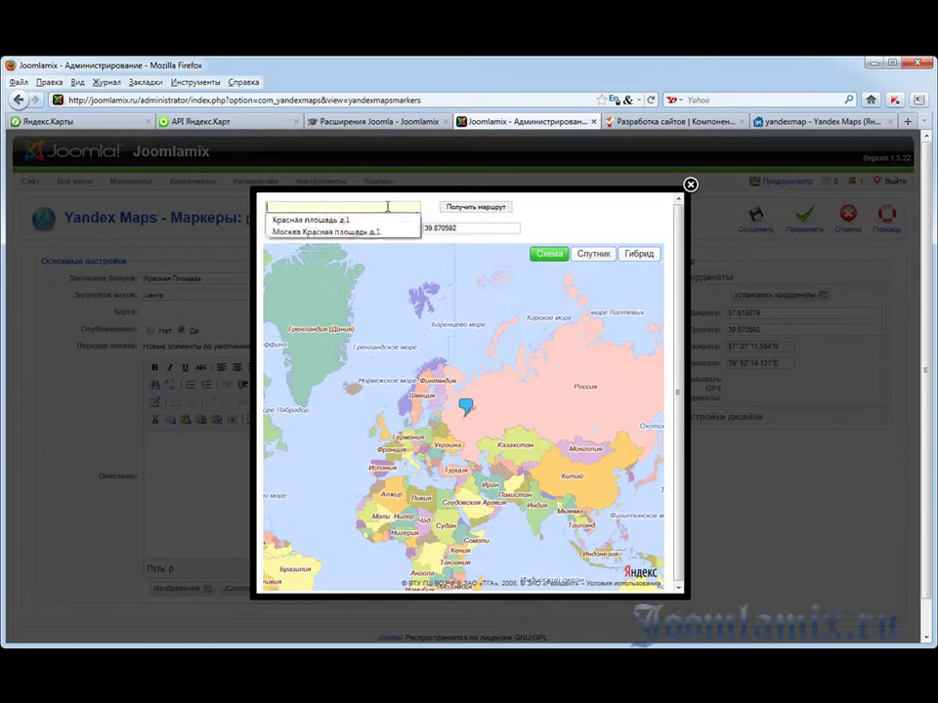
left_click(379, 231)
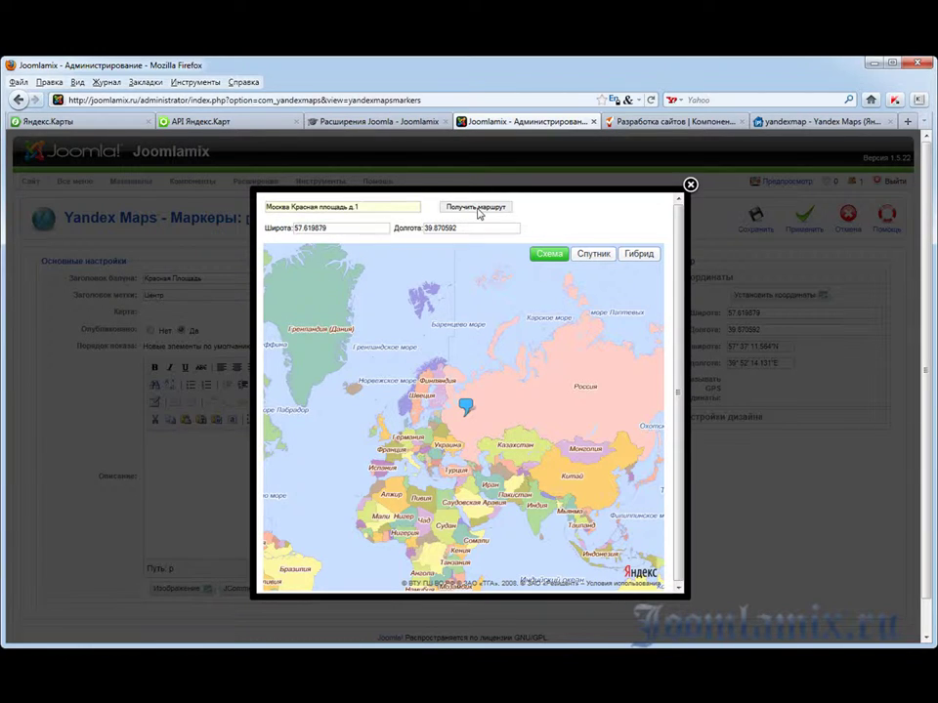
left_click(480, 208)
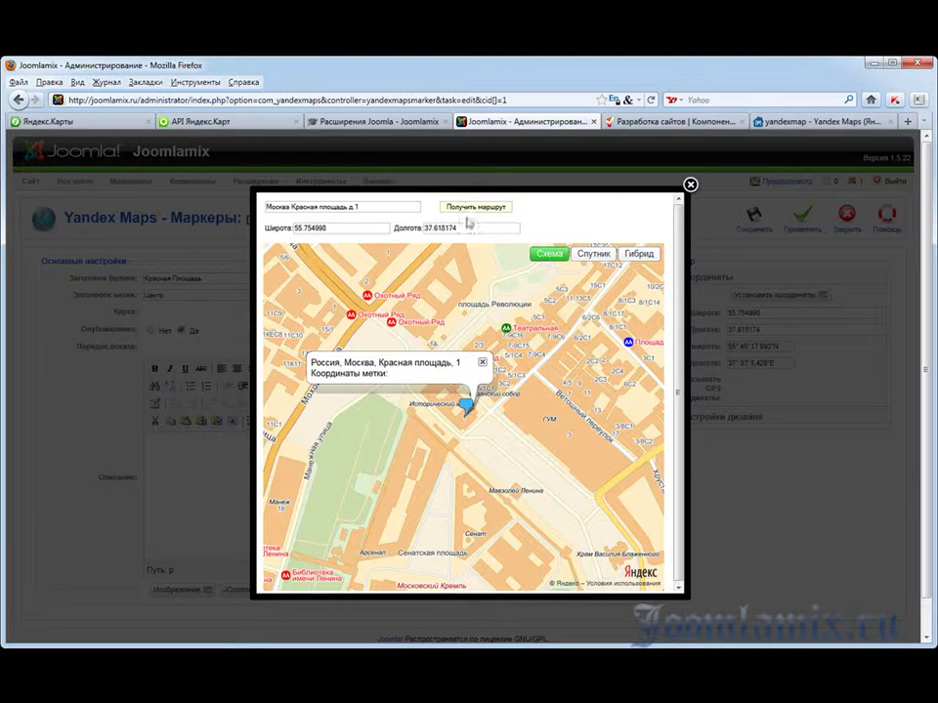
left_click(690, 185)
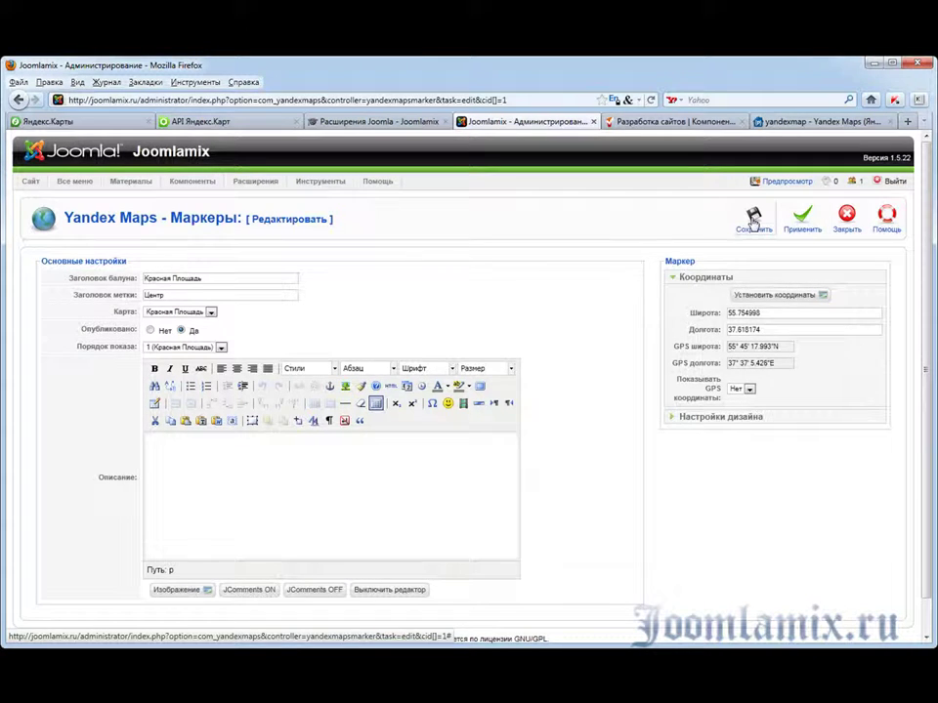
left_click(753, 217)
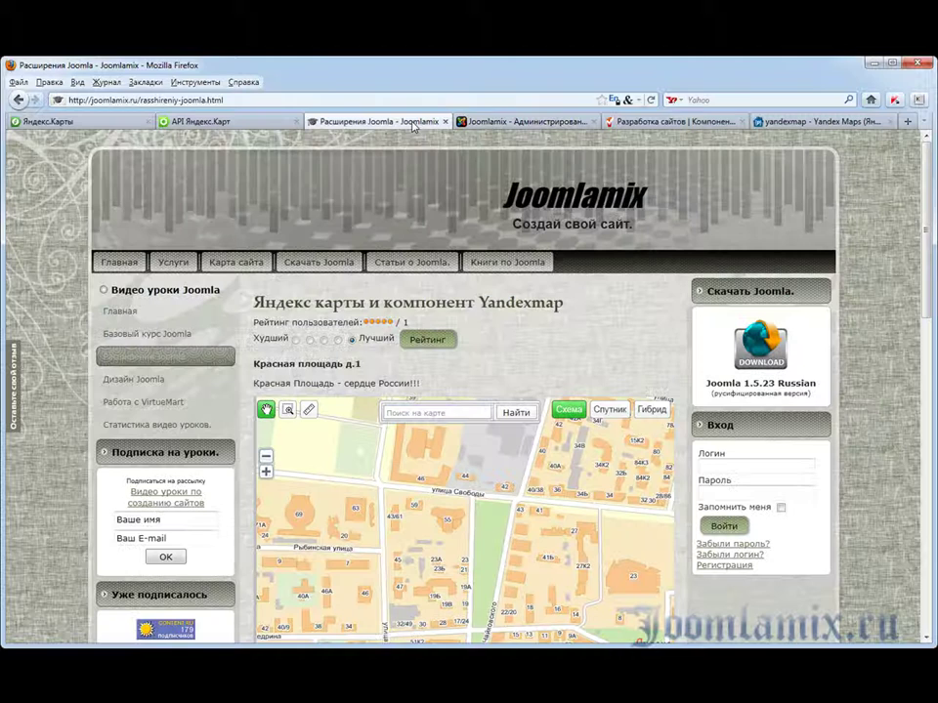
Reload the article page to show the new marker and close its Красная Площадь balloon
left_click(337, 121)
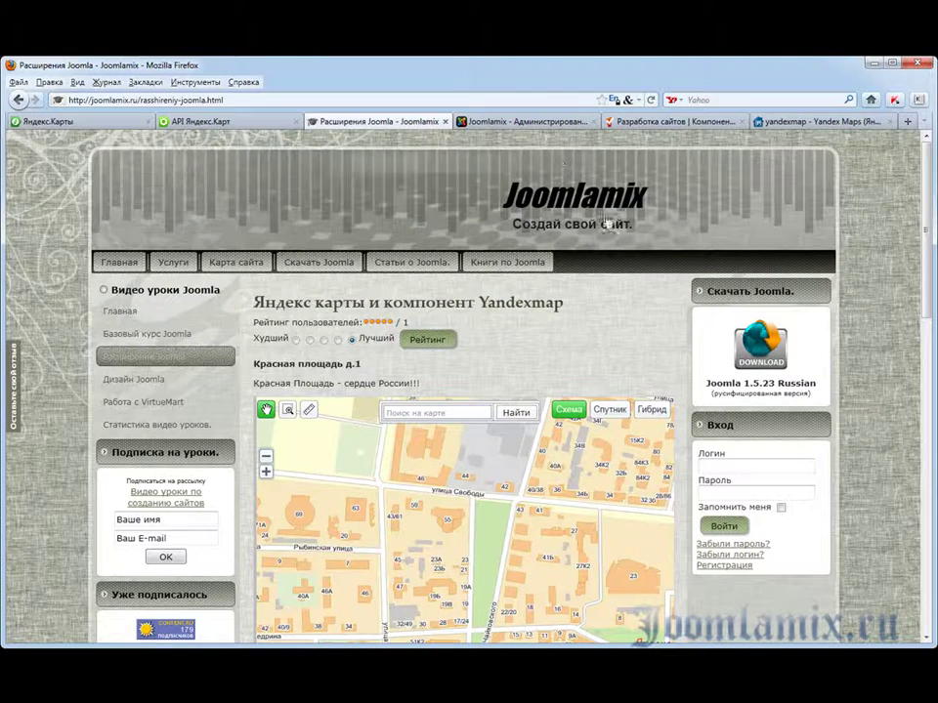
left_click(650, 101)
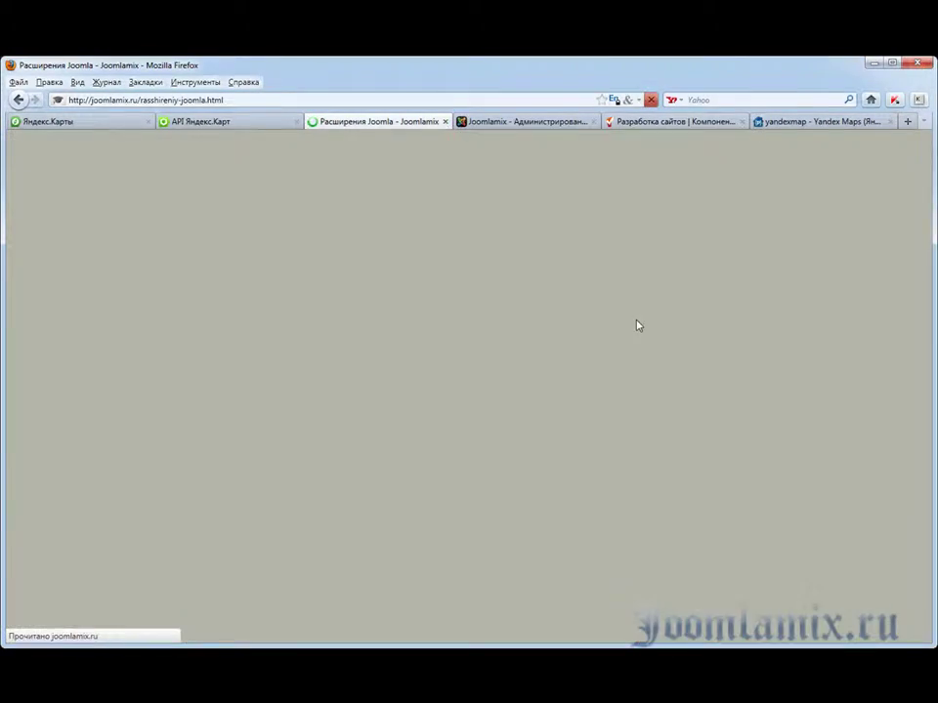
scroll(611, 400, "down", 3)
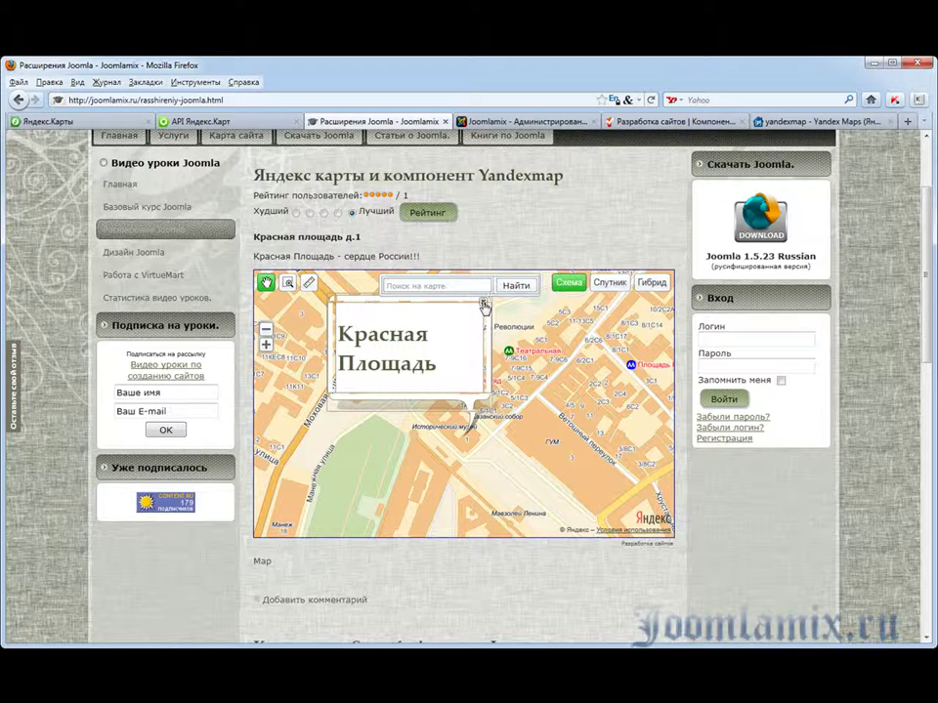
left_click(482, 303)
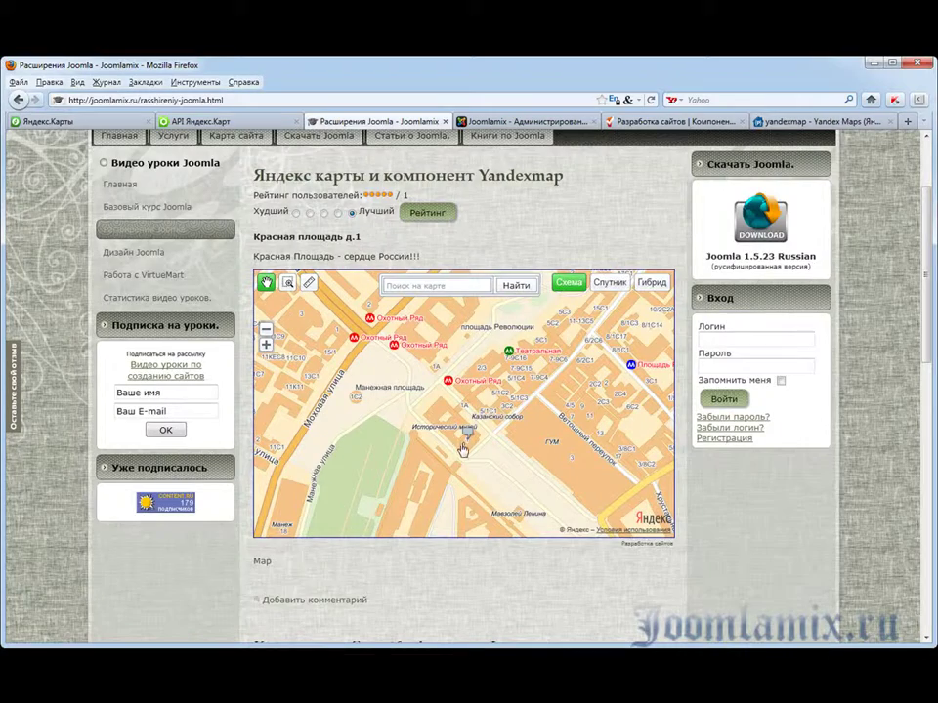
scroll(459, 446, "up", 3)
scroll(461, 448, "down", 3)
Zoom and pan the article map, reopen the Красная Площадь balloon, and select the developer credit link
left_click(265, 344)
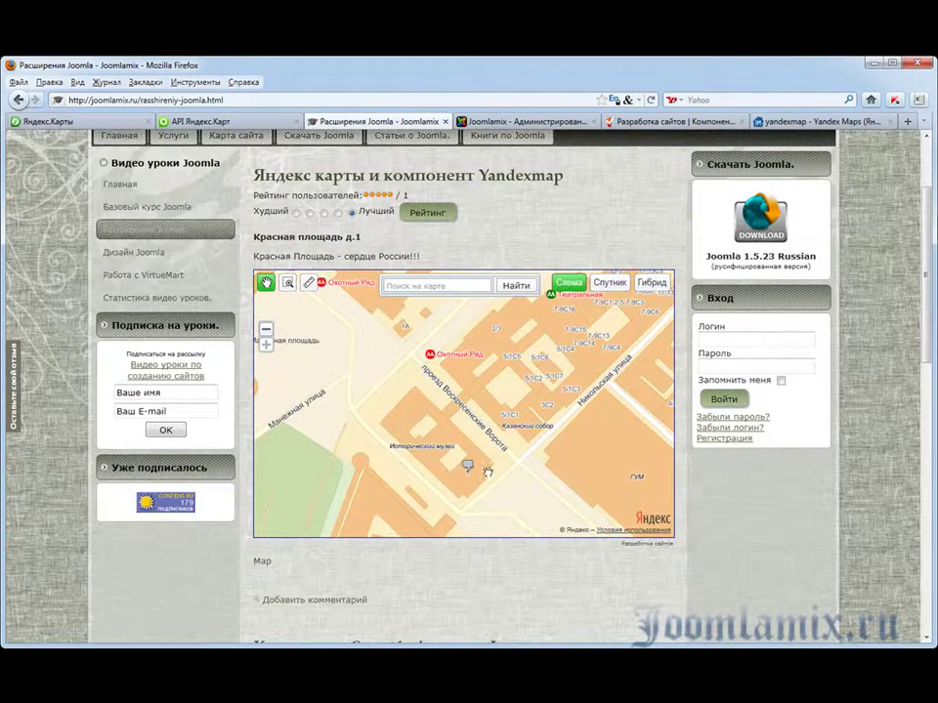
left_click_drag(488, 468, 483, 426)
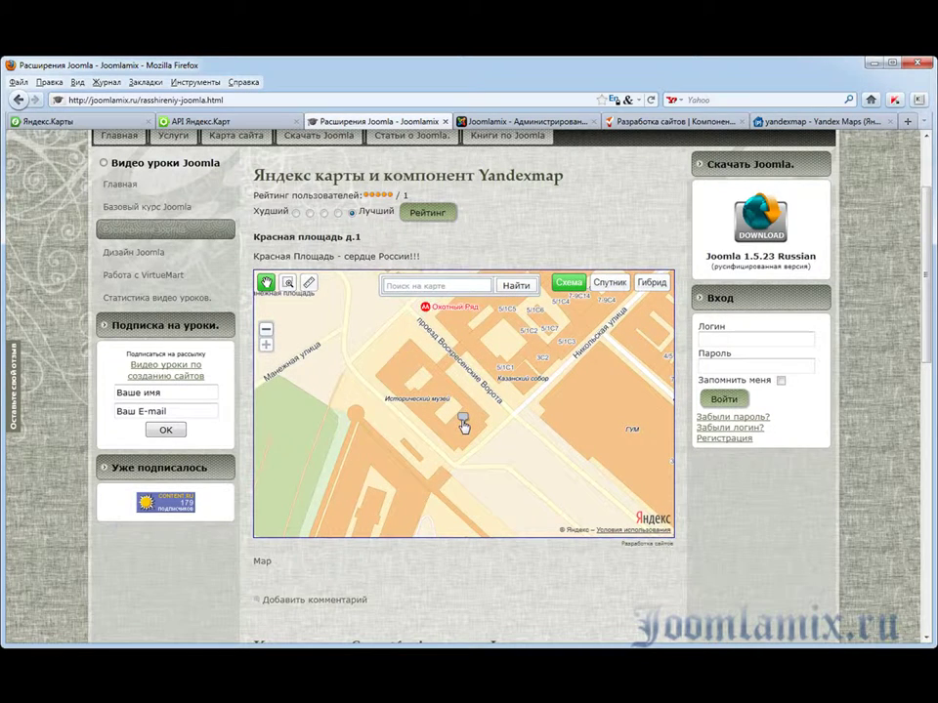
left_click(463, 426)
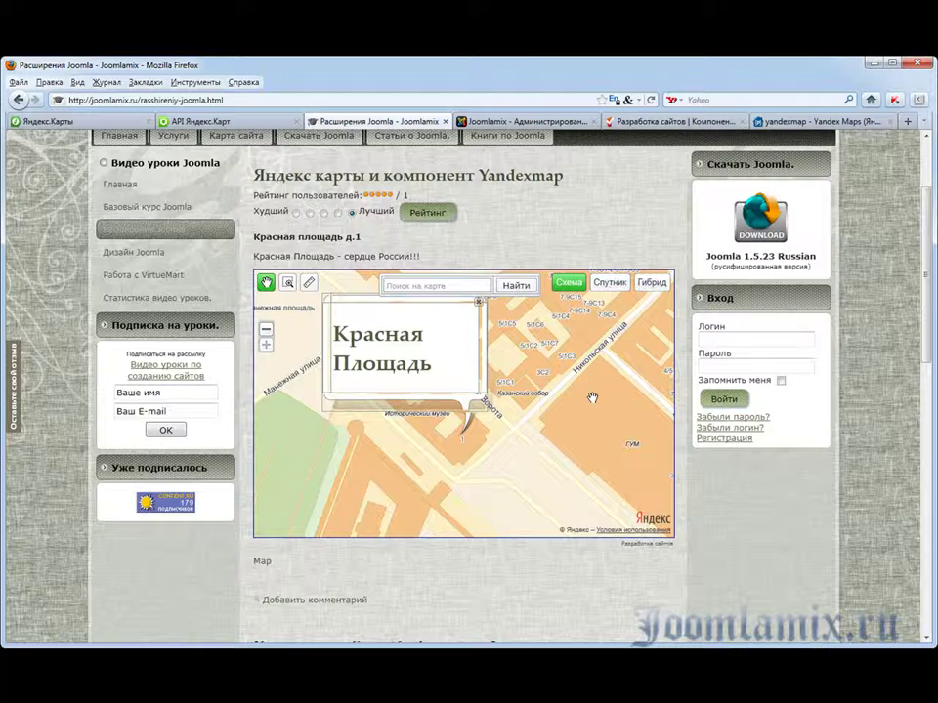
scroll(592, 398, "up", 1)
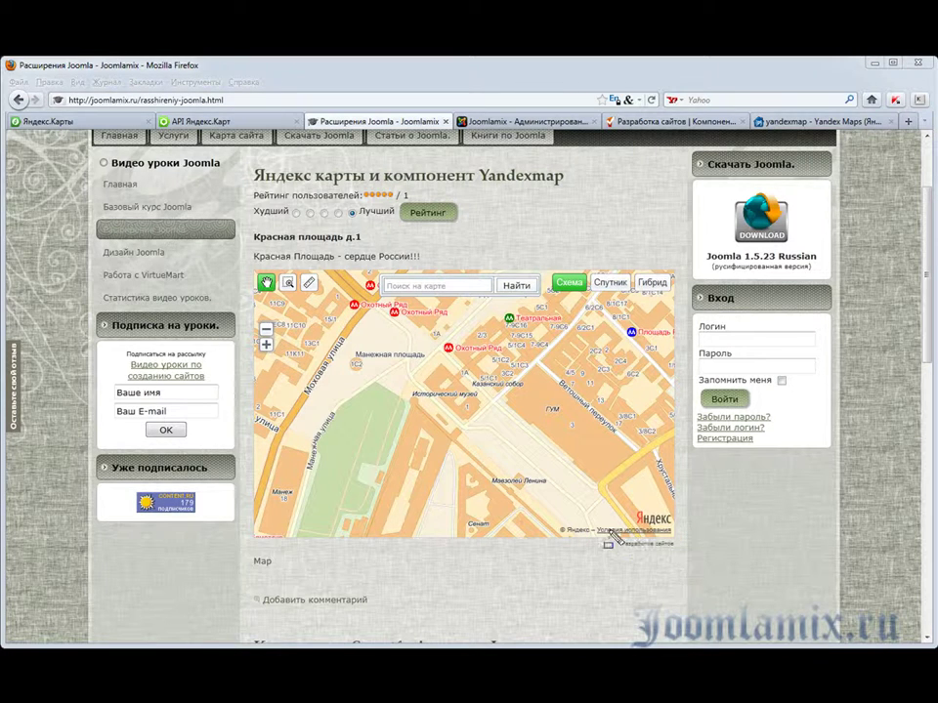
left_click_drag(624, 551, 676, 555)
left_click(669, 121)
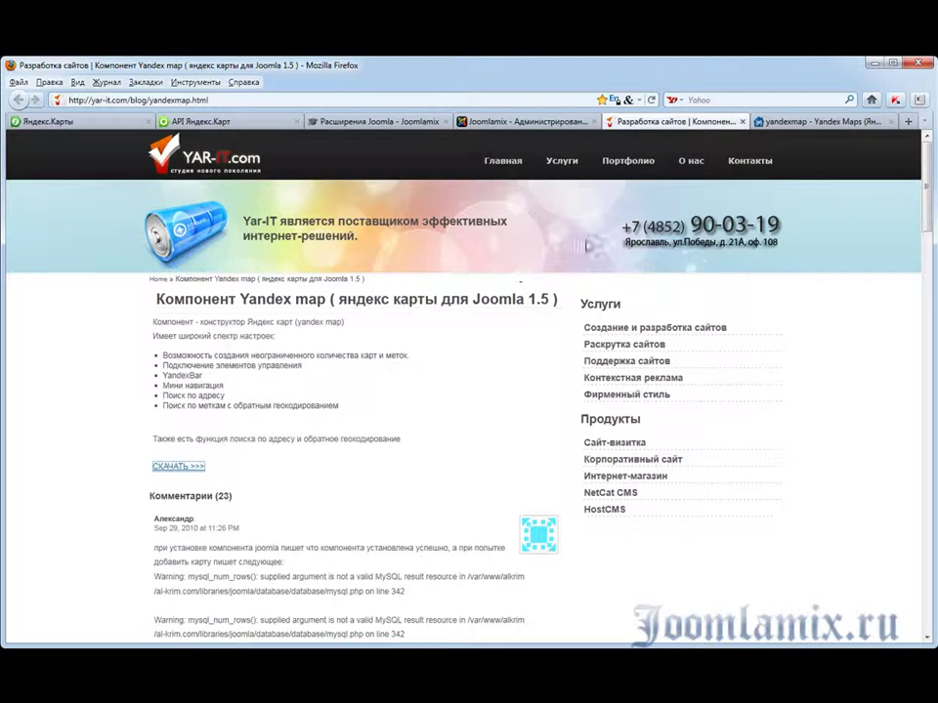
left_click(397, 129)
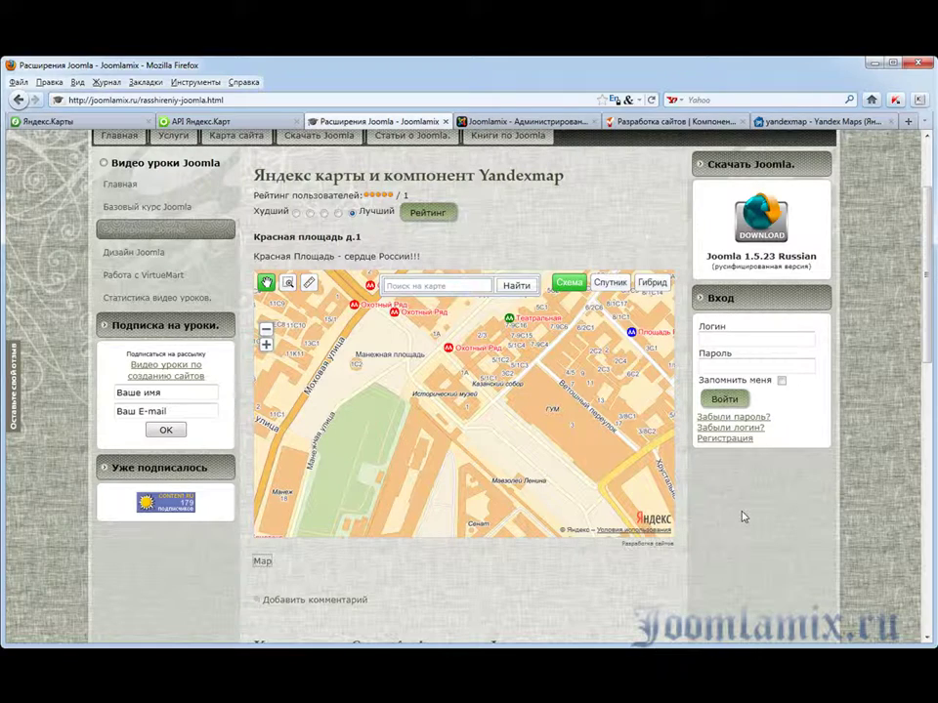
mouse_move(927, 312)
left_mouse_down()
mouse_move(927, 538)
mouse_move(923, 279)
mouse_move(912, 324)
left_mouse_up()
scroll(683, 249, "down", 1)
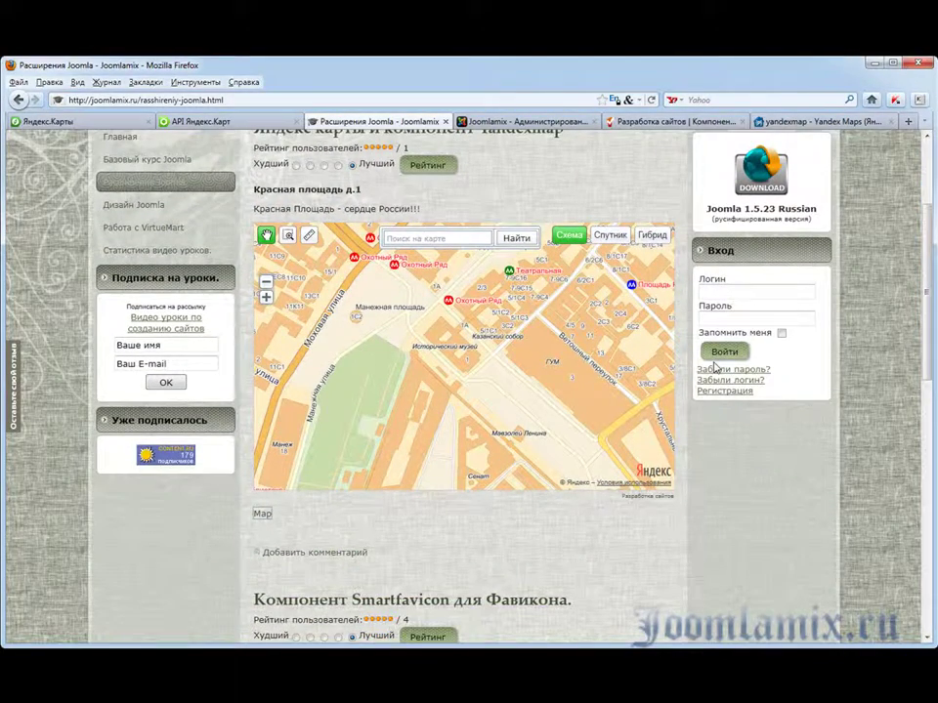
Open the Yandex Maps control panel, check the WMZ currency dropdown, then return to the YAR-IT tab
left_click(523, 121)
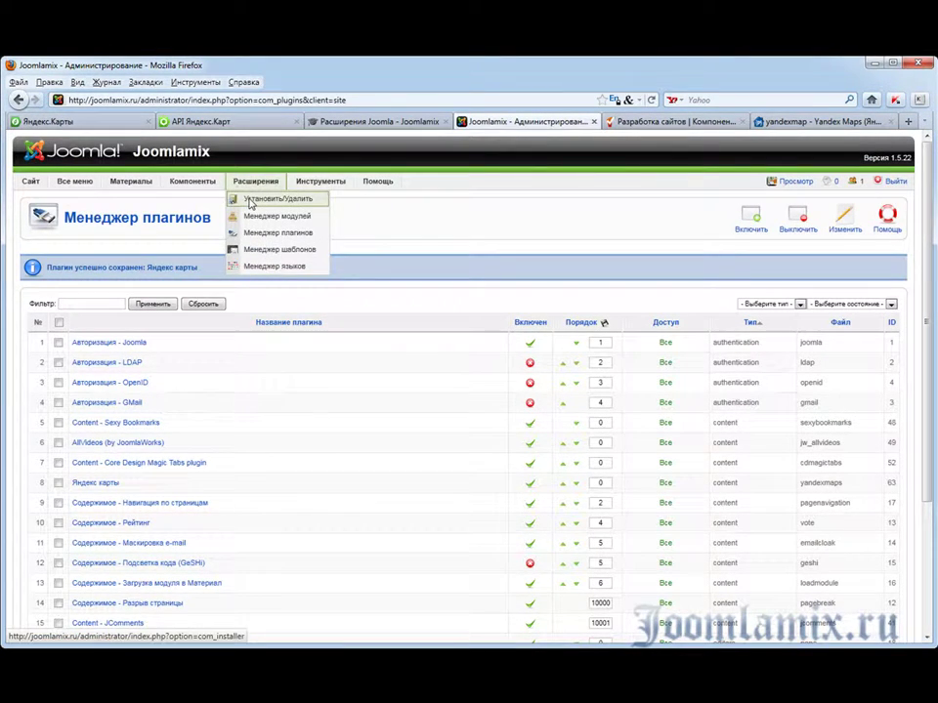
mouse_move(195, 181)
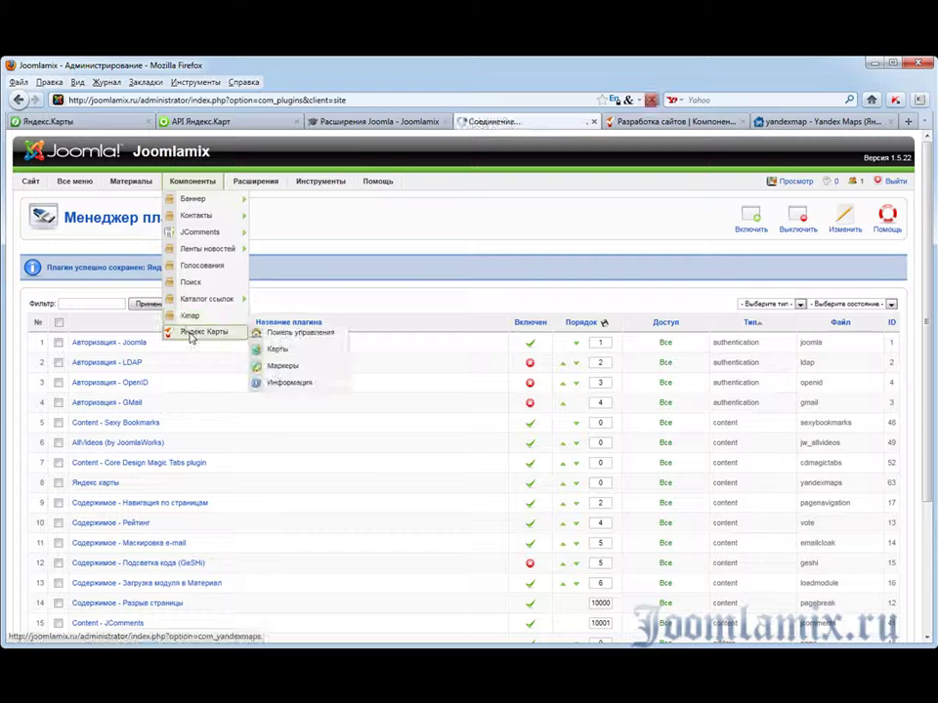
left_click(193, 334)
left_click(584, 342)
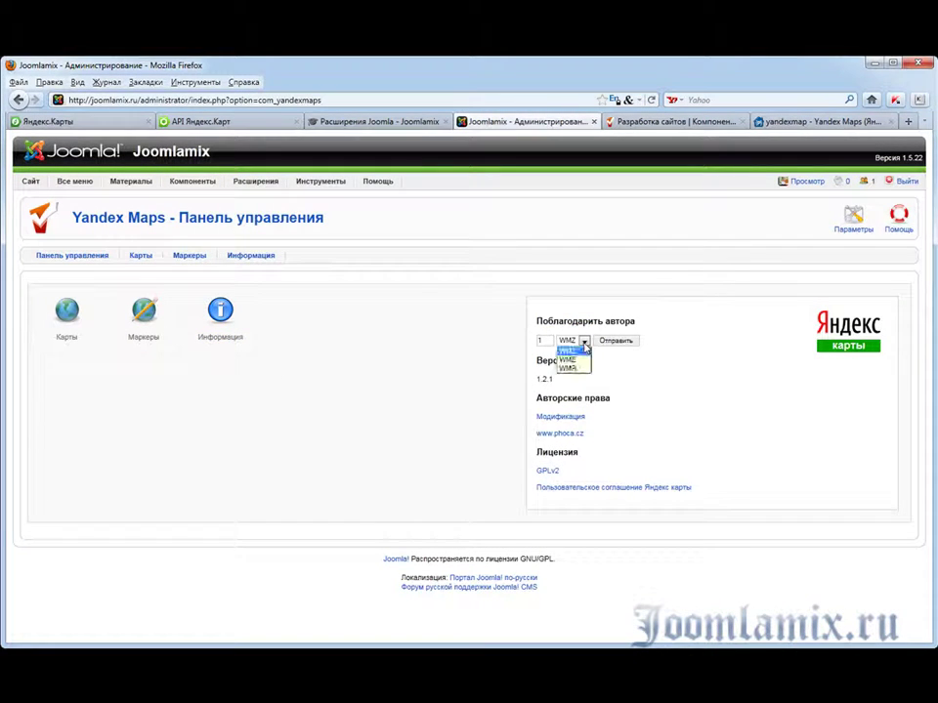
left_click(583, 349)
key("ctrl+Tab")
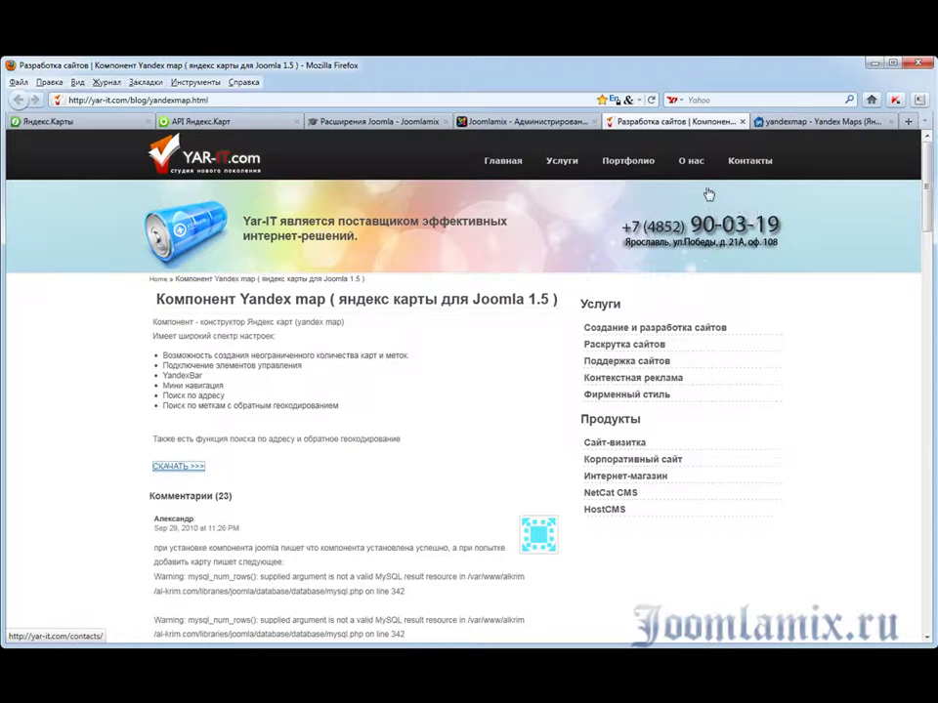
left_click(384, 125)
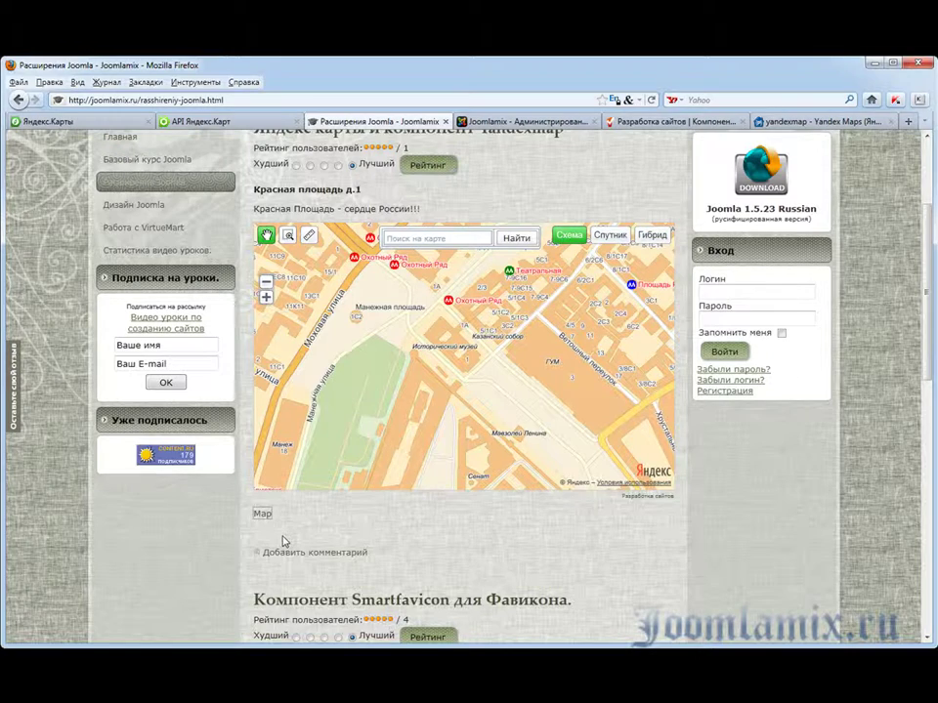
key("alt+Tab")
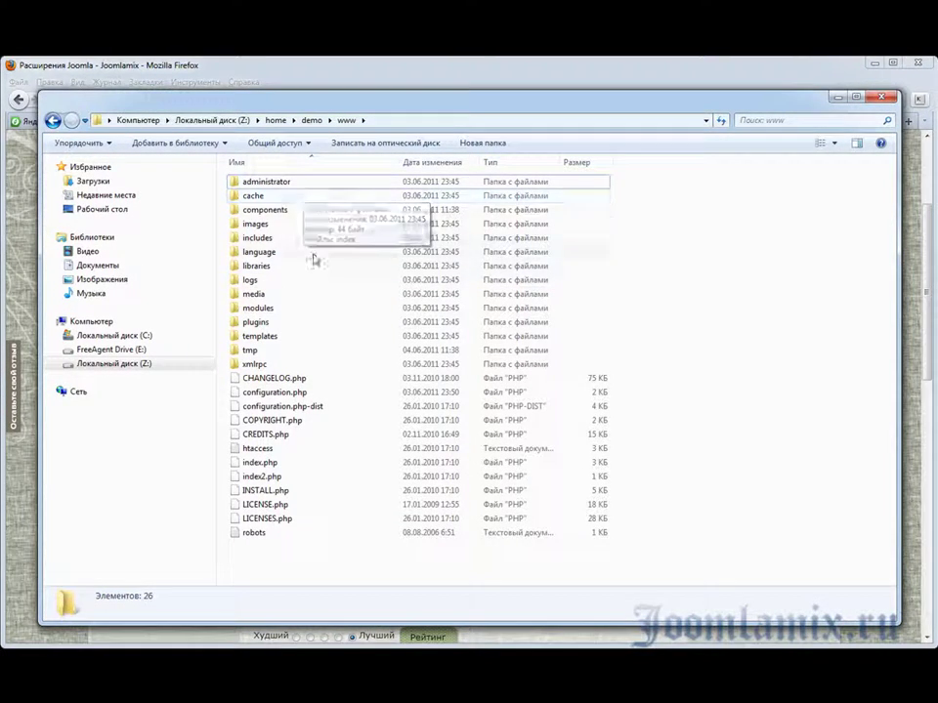
Open yandexmaps.php from www\plugins\content in Notepad++
double_click(285, 323)
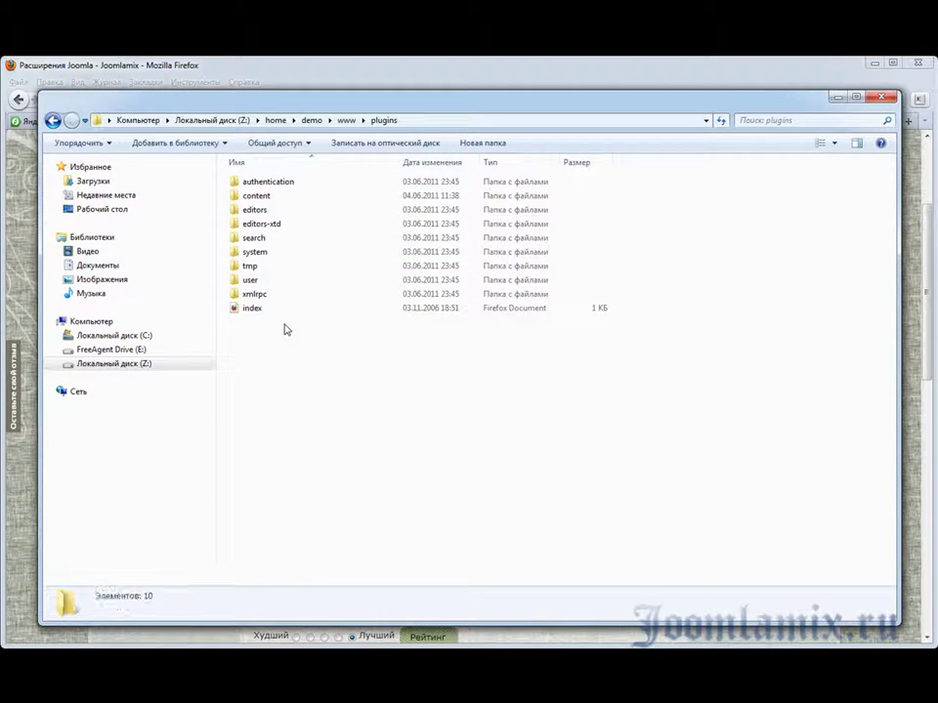
double_click(274, 201)
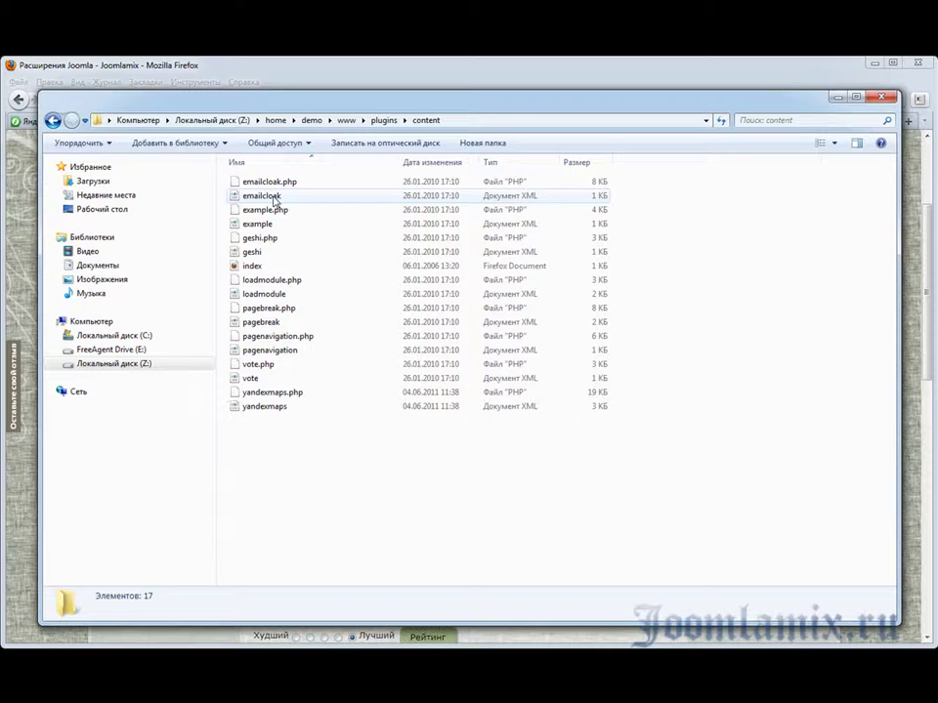
left_click(298, 396)
right_click(298, 395)
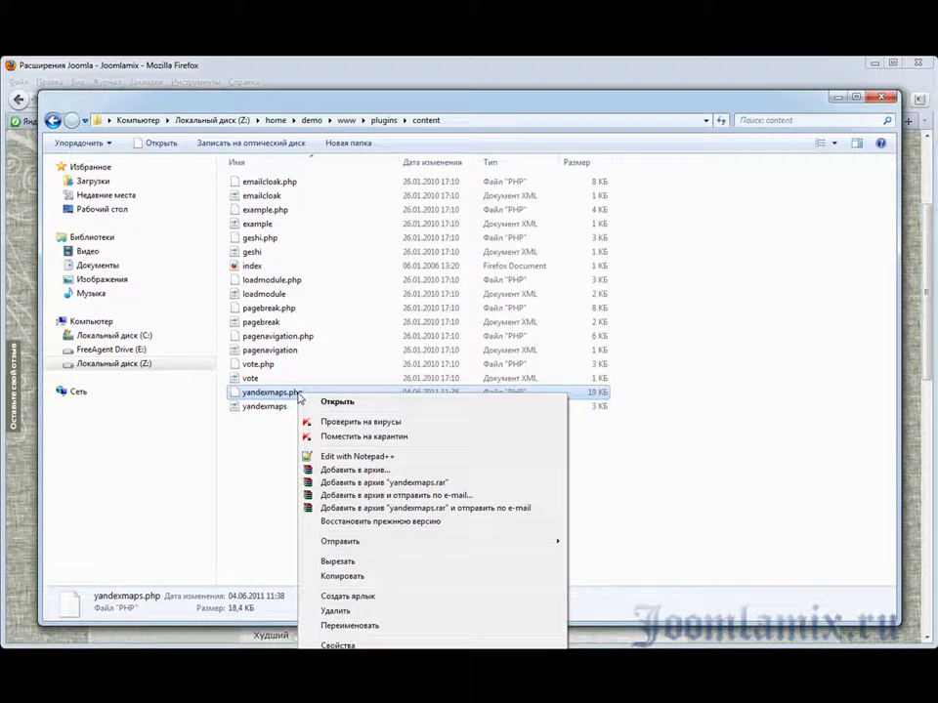
left_click(337, 456)
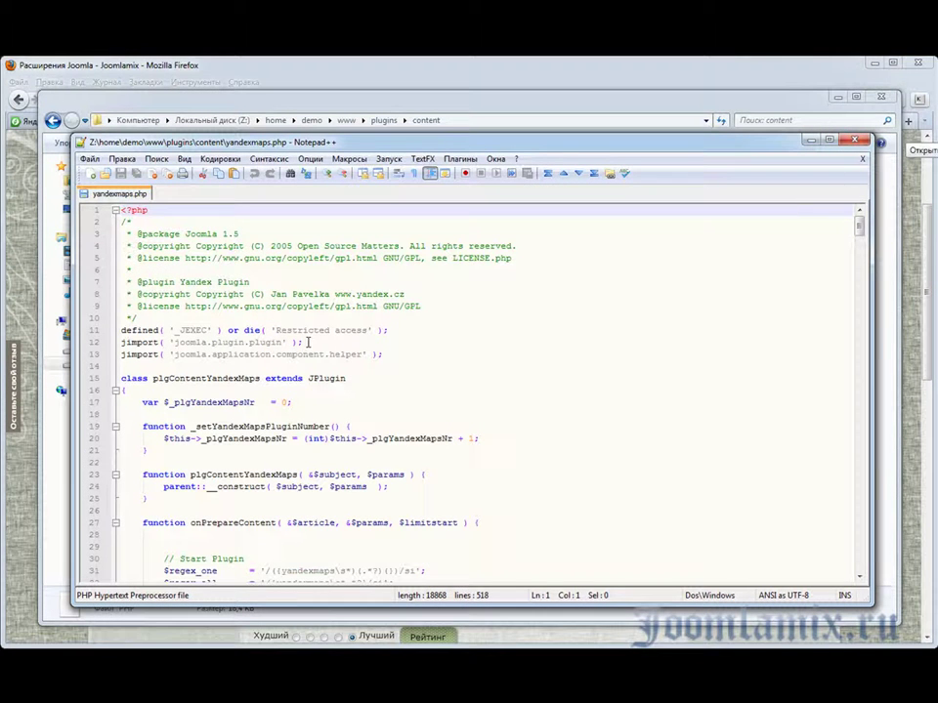
scroll(404, 322, "down", 2)
scroll(405, 325, "down", 7)
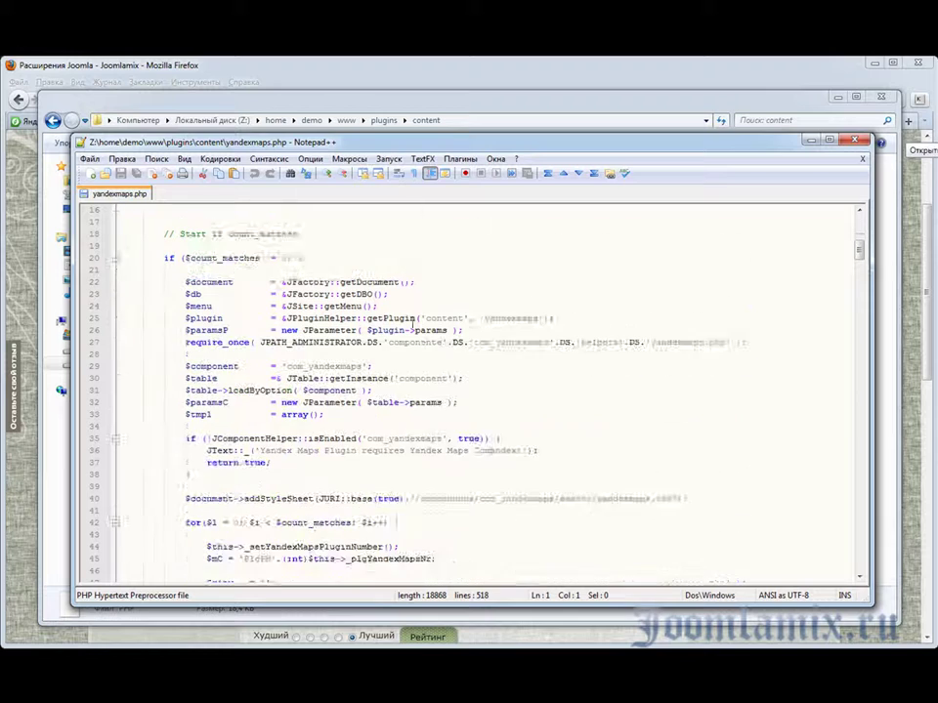
scroll(414, 326, "down", 20)
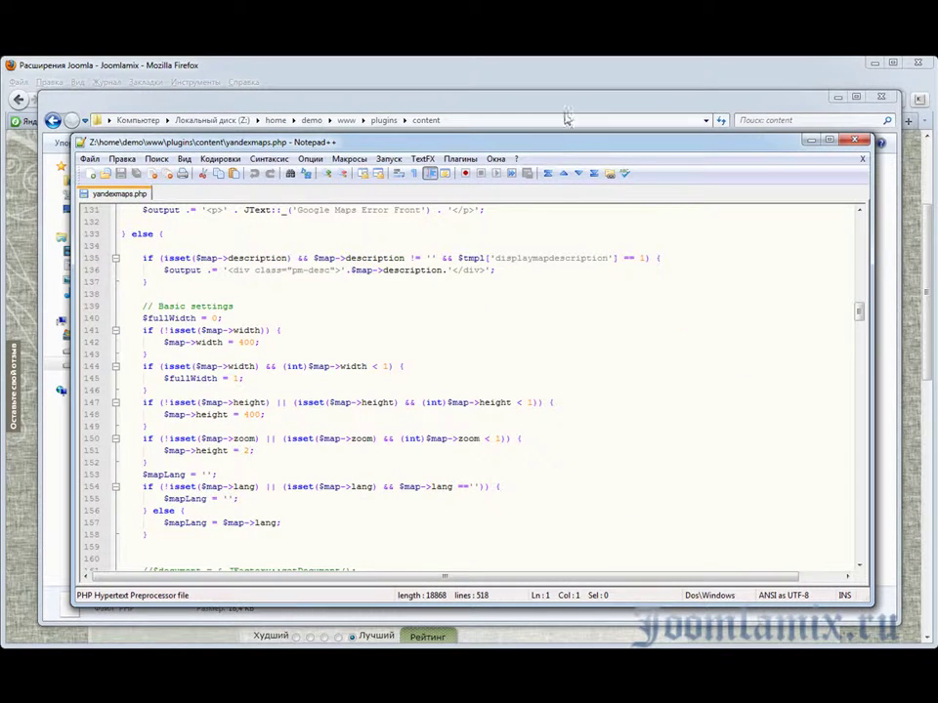
left_click(573, 71)
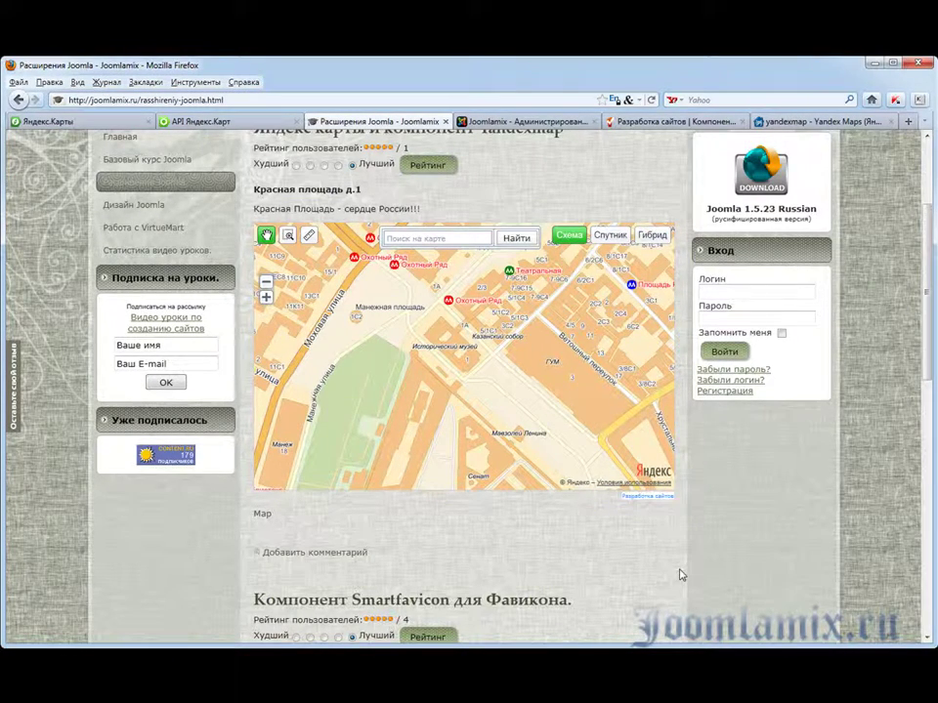
key("alt+Tab")
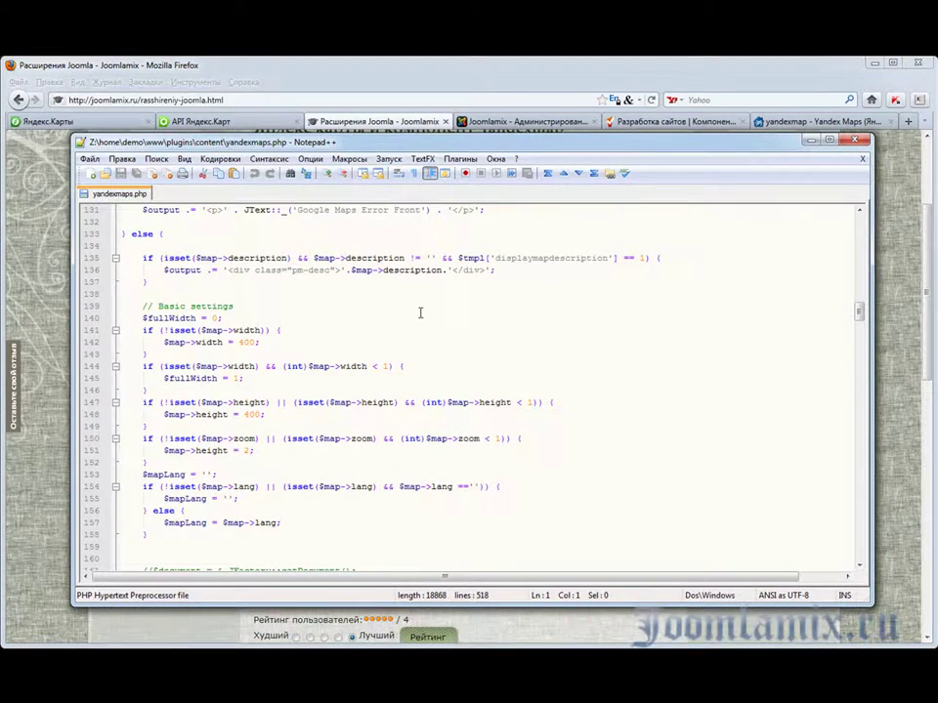
Search the code for 'Разработка сайтов' to jump to the credit link
left_click(289, 173)
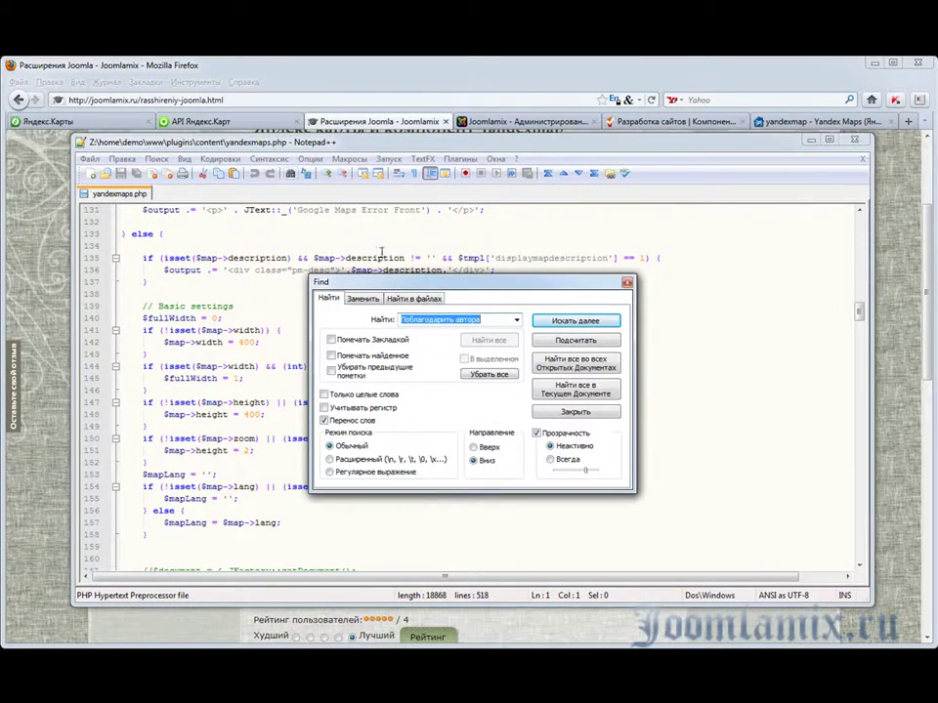
type("Разработка сайтов")
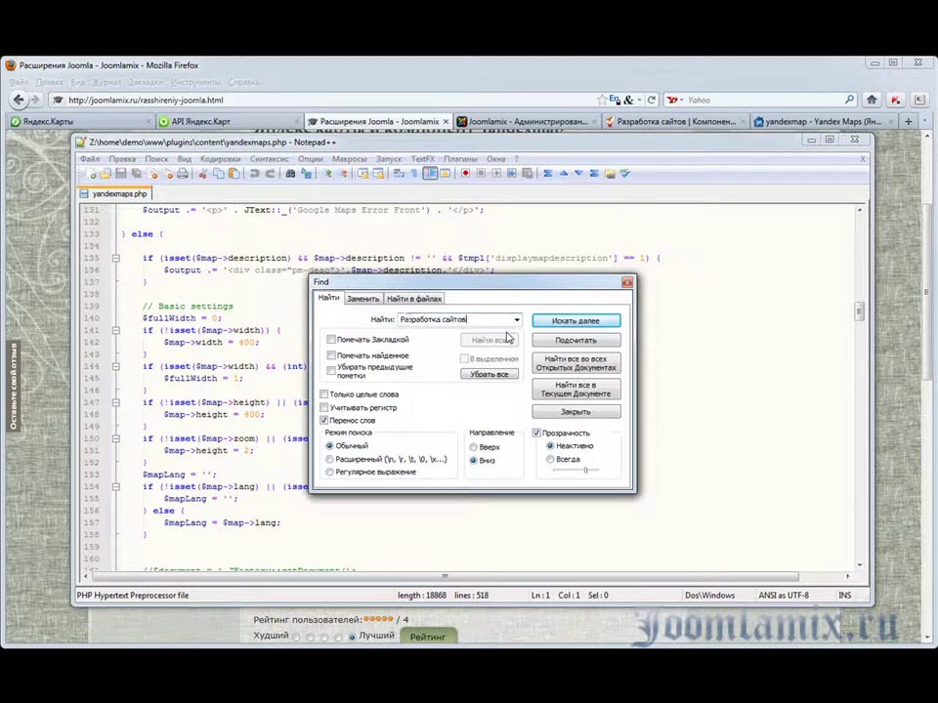
left_click(592, 323)
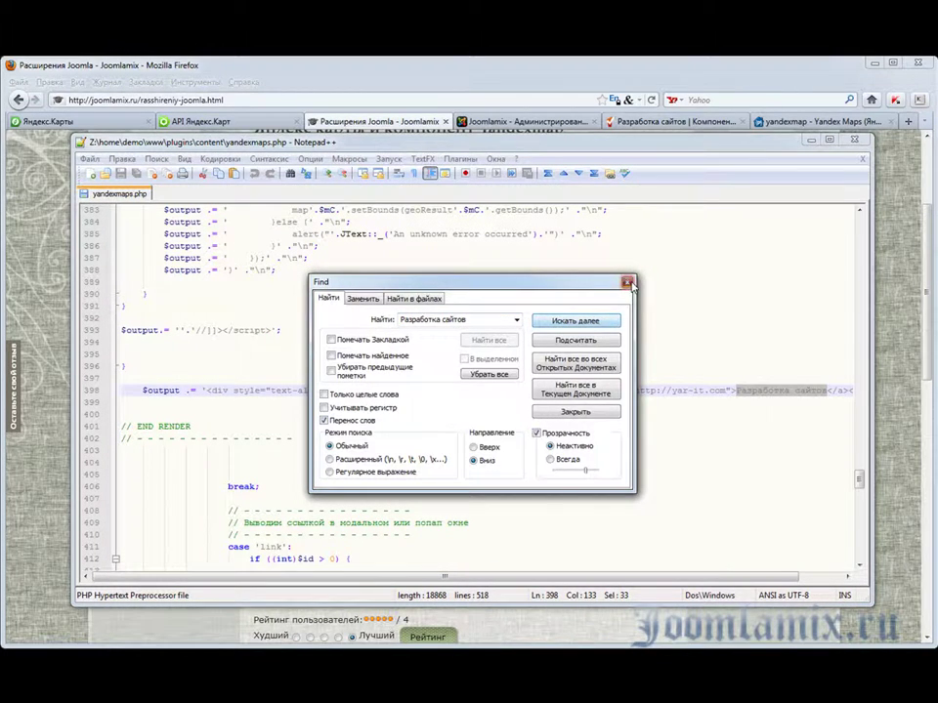
left_click(626, 282)
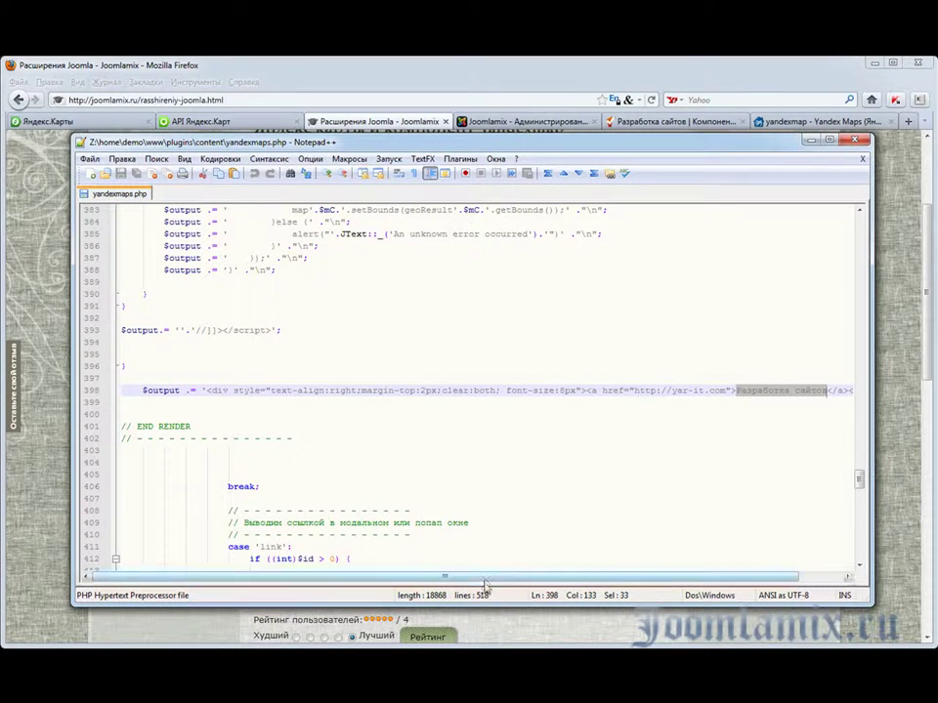
Select the credit text, the yar-it.com address, then the whole $output string on line 398
left_click_drag(487, 577, 532, 577)
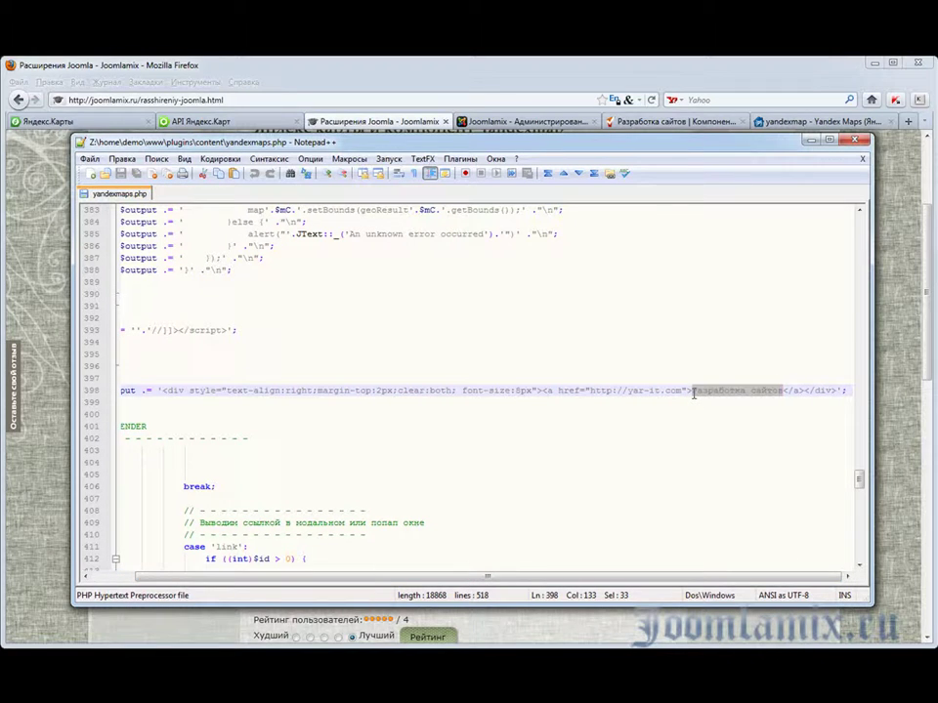
left_click_drag(693, 393, 783, 395)
left_click_drag(628, 392, 683, 393)
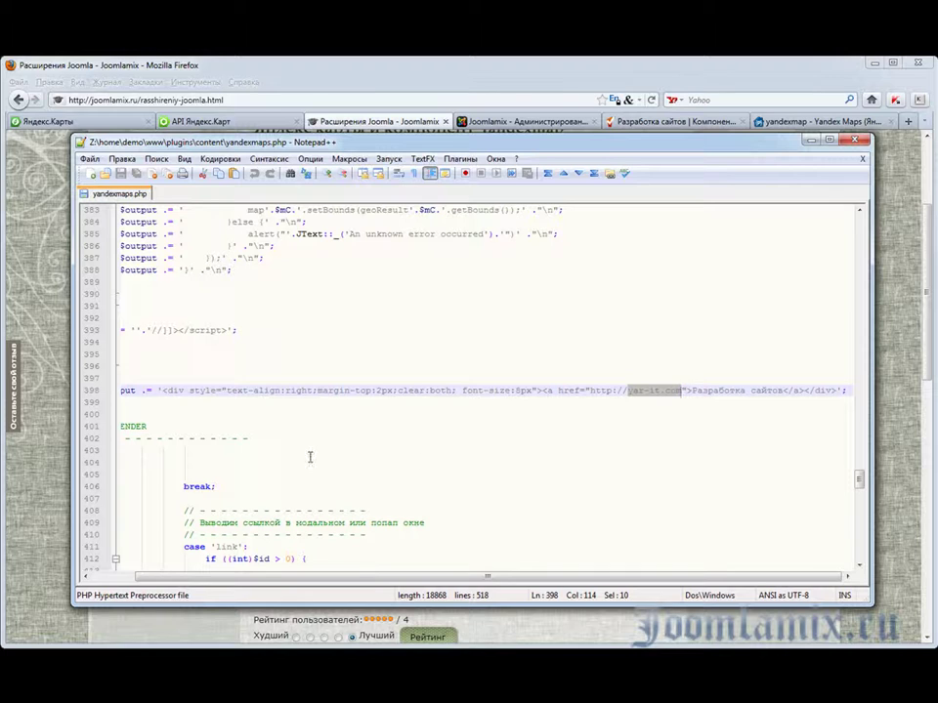
left_click_drag(358, 579, 278, 575)
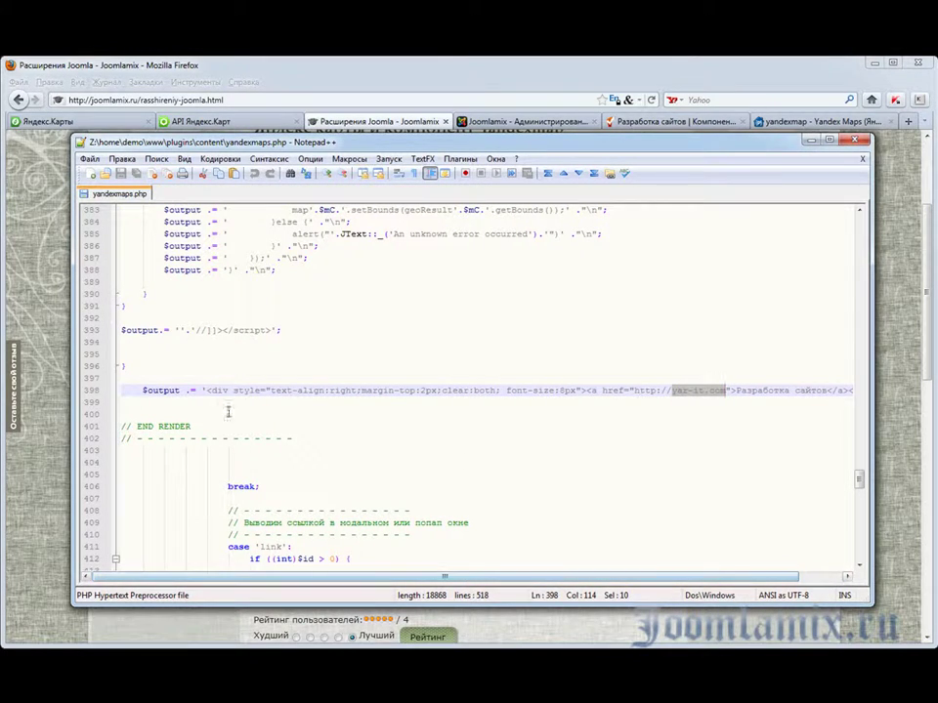
left_click_drag(212, 390, 812, 392)
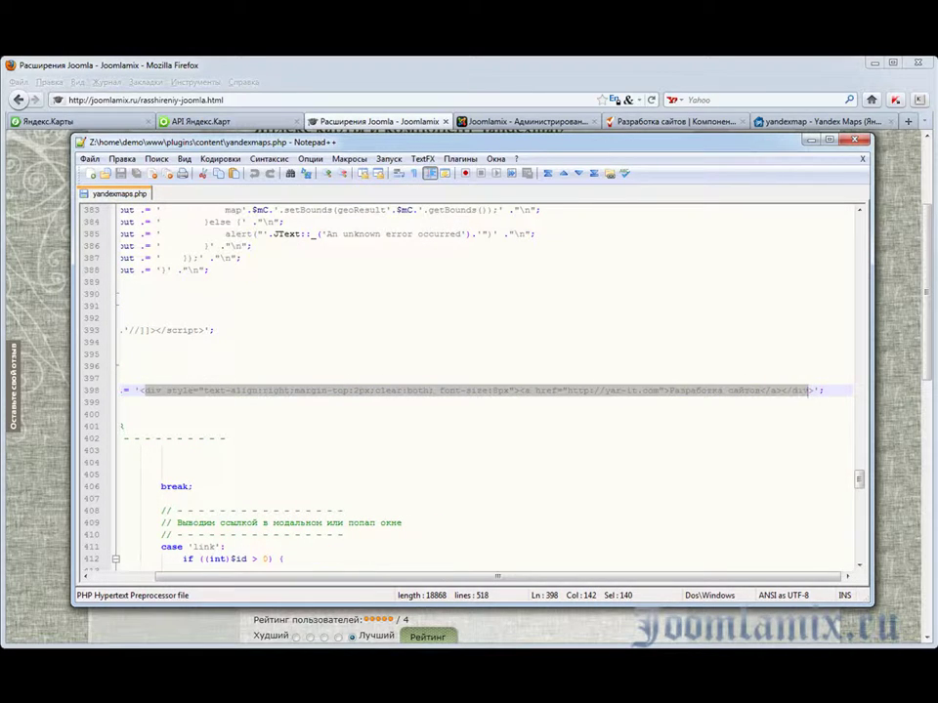
Replace the credit-link string on line 398 with '<br>', save yandexmaps.php, and minimize Notepad++
type("<br")
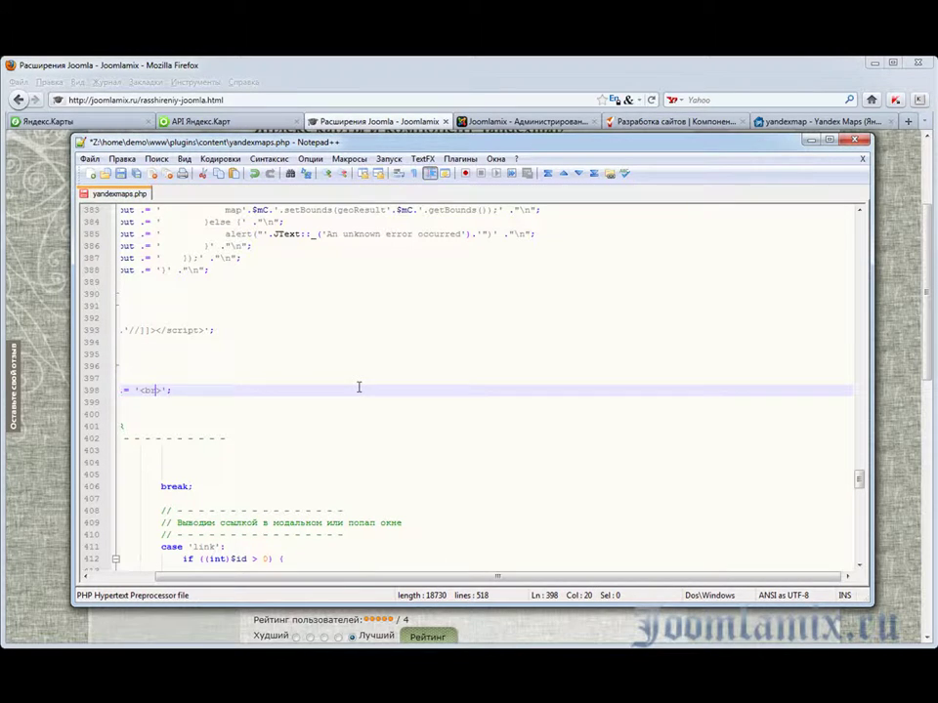
key("ctrl+s")
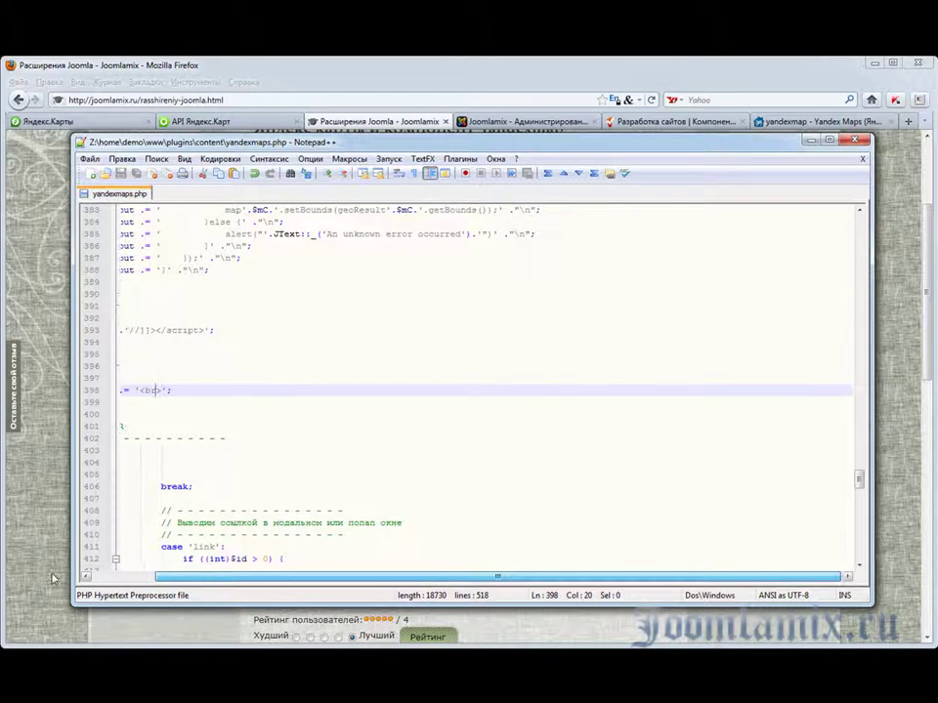
scroll(224, 435, "left", 3)
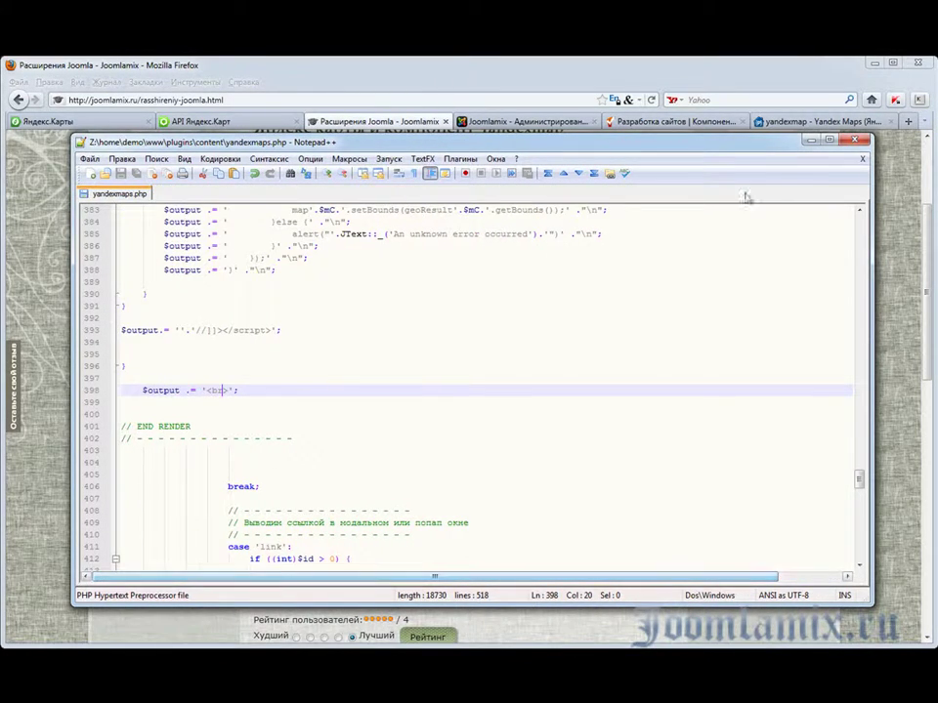
left_click(810, 140)
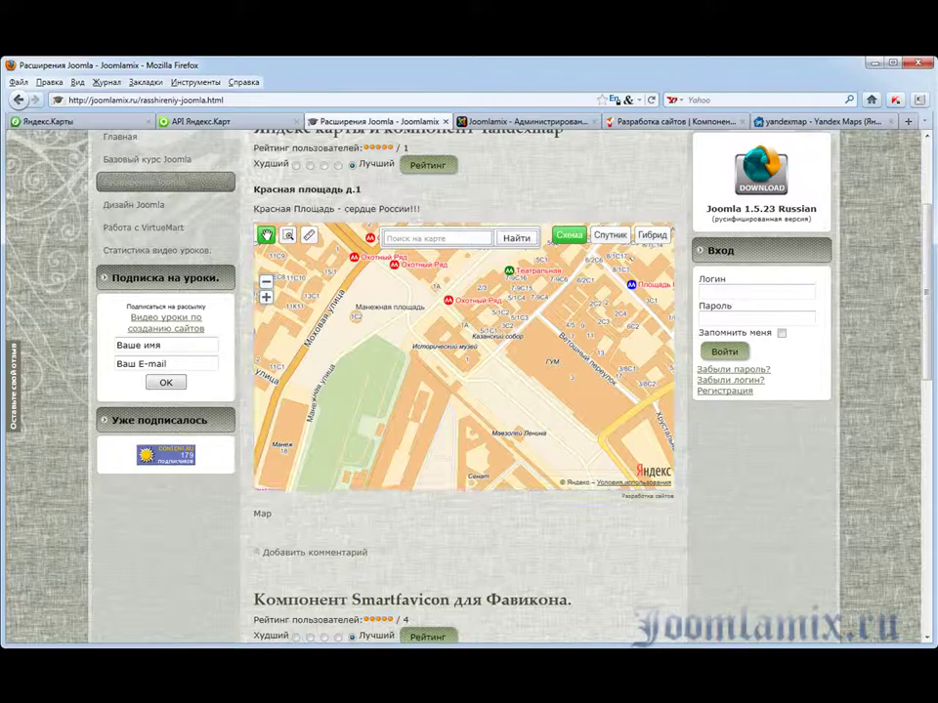
Reload the 'Яндекс карты и компонент Yandexmap' article and scroll to check the Red Square map
key("F5")
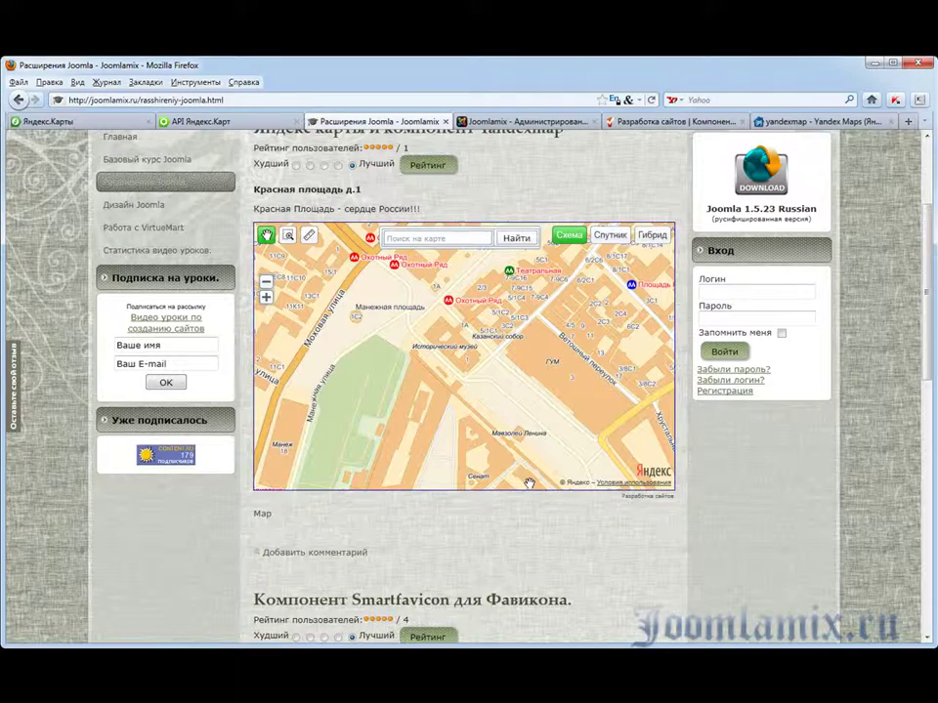
scroll(528, 483, "down", 5)
scroll(547, 388, "up", 6)
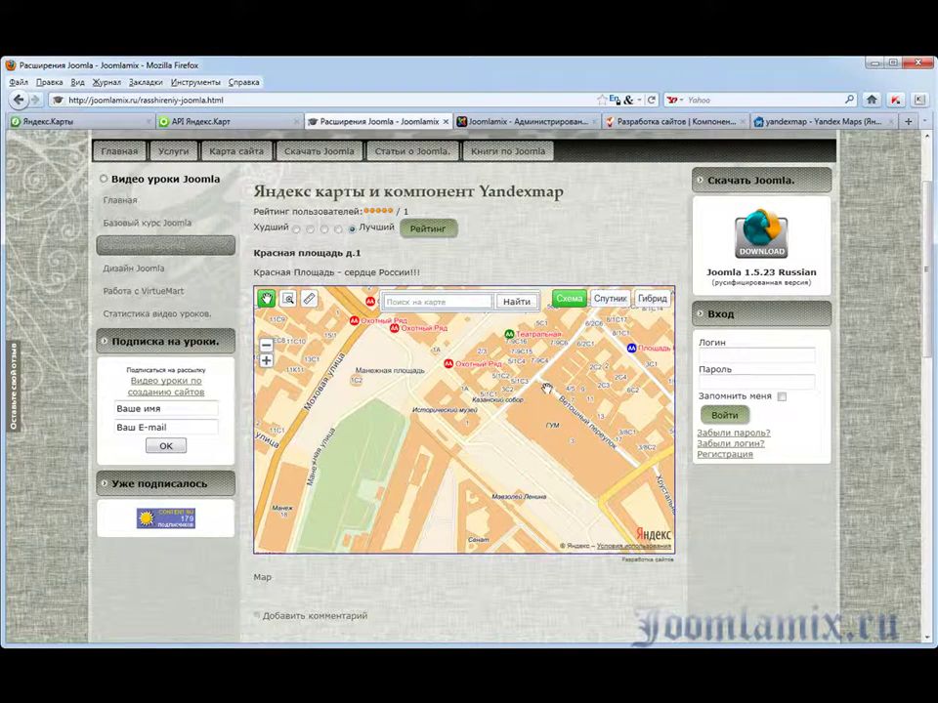